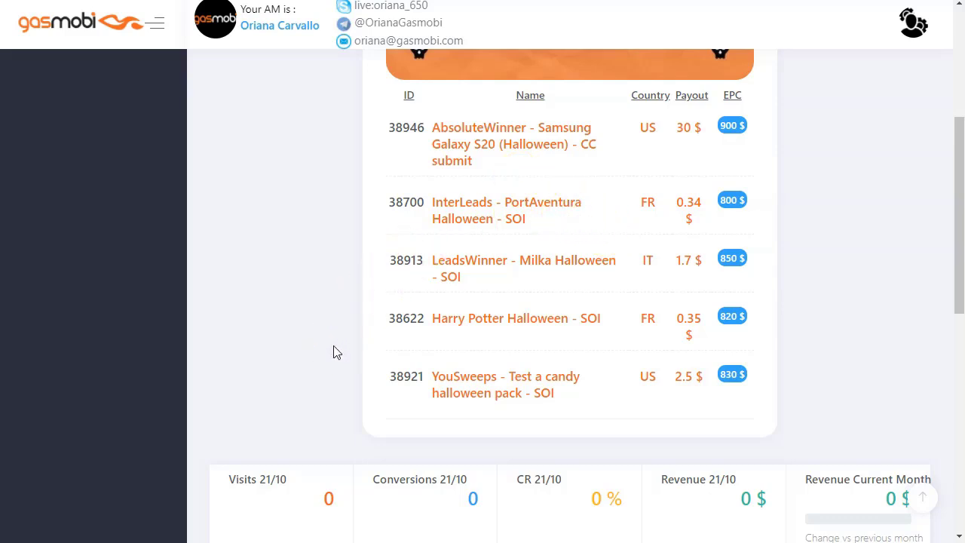
Step: Open the YouSweeps "Test a candy halloween pack - SOI" offer and review its general details
{"action": "scroll", "coordinate": [333, 345], "scroll_direction": "down", "scroll_amount": 1}
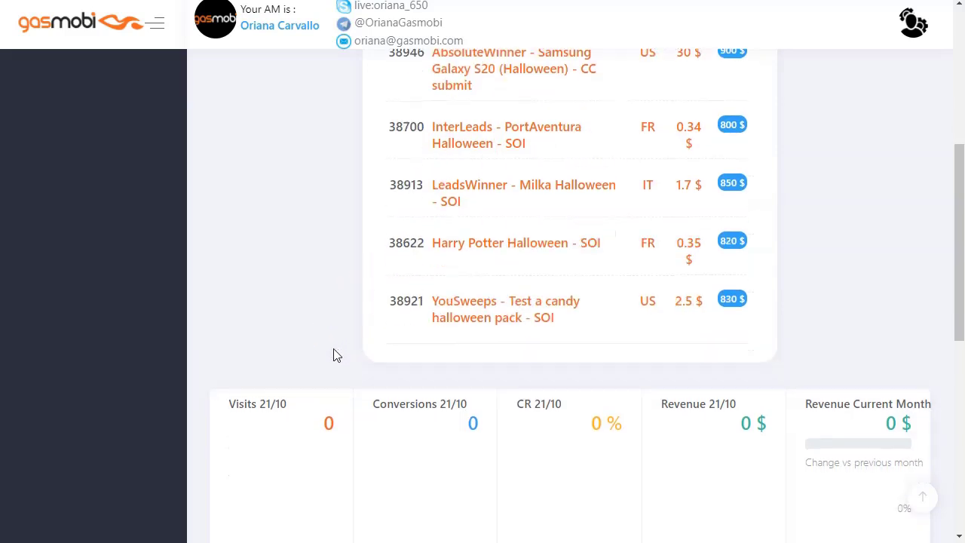
{"action": "left_click", "coordinate": [471, 308]}
{"action": "scroll", "coordinate": [473, 306], "scroll_direction": "down", "scroll_amount": 2}
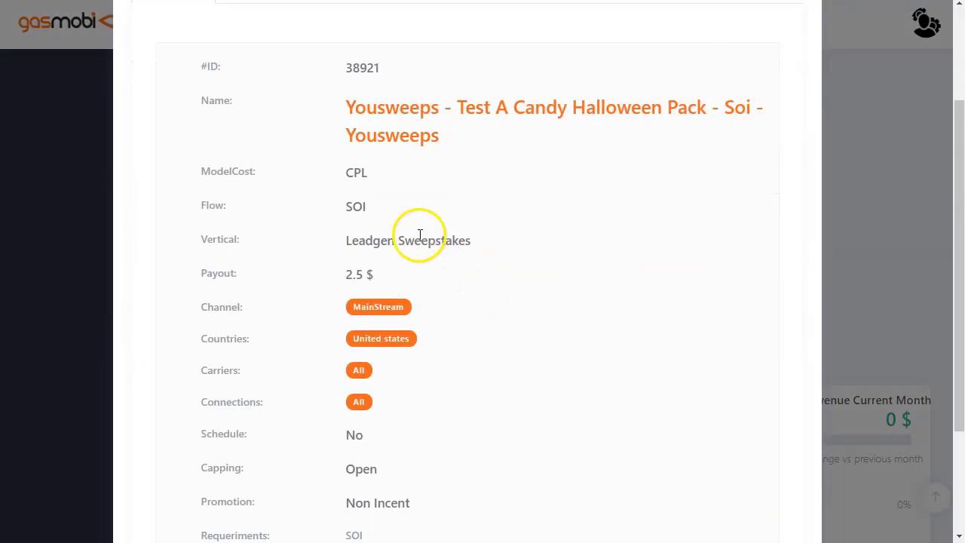
{"action": "scroll", "coordinate": [498, 329], "scroll_direction": "down", "scroll_amount": 1}
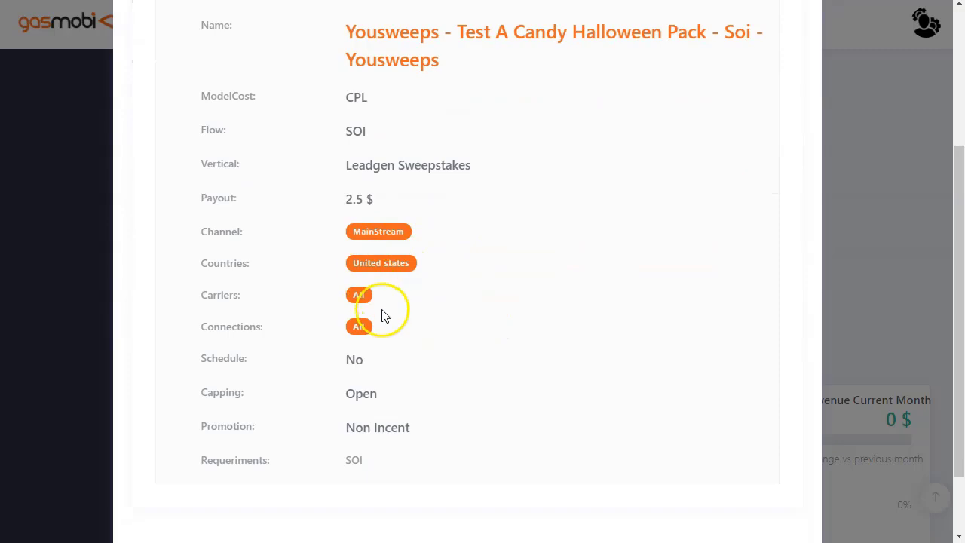
{"action": "scroll", "coordinate": [386, 351], "scroll_direction": "down", "scroll_amount": 1}
{"action": "scroll", "coordinate": [459, 294], "scroll_direction": "up", "scroll_amount": 3}
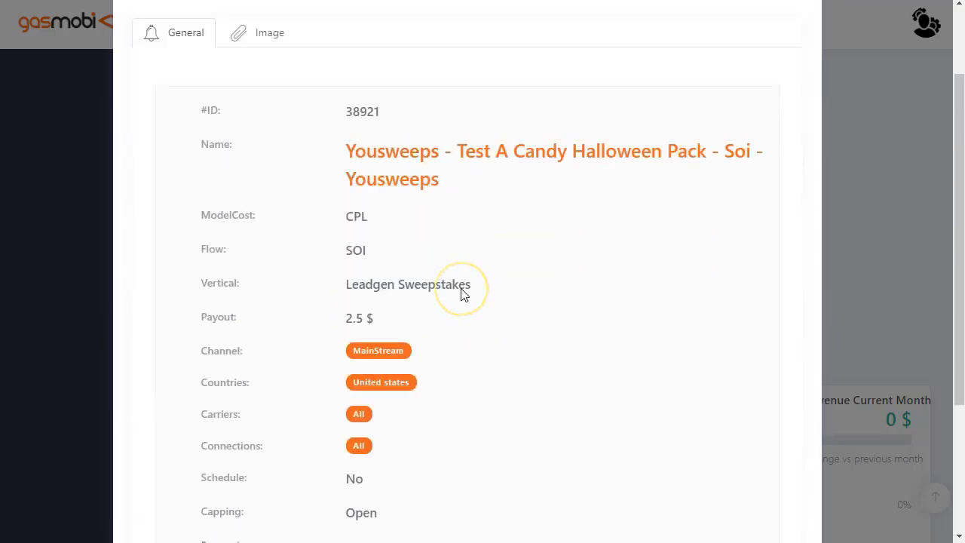
{"action": "scroll", "coordinate": [461, 293], "scroll_direction": "up", "scroll_amount": 1}
Step: Preview the YouSweeps offer's image and apply for the offer
{"action": "left_click", "coordinate": [270, 129]}
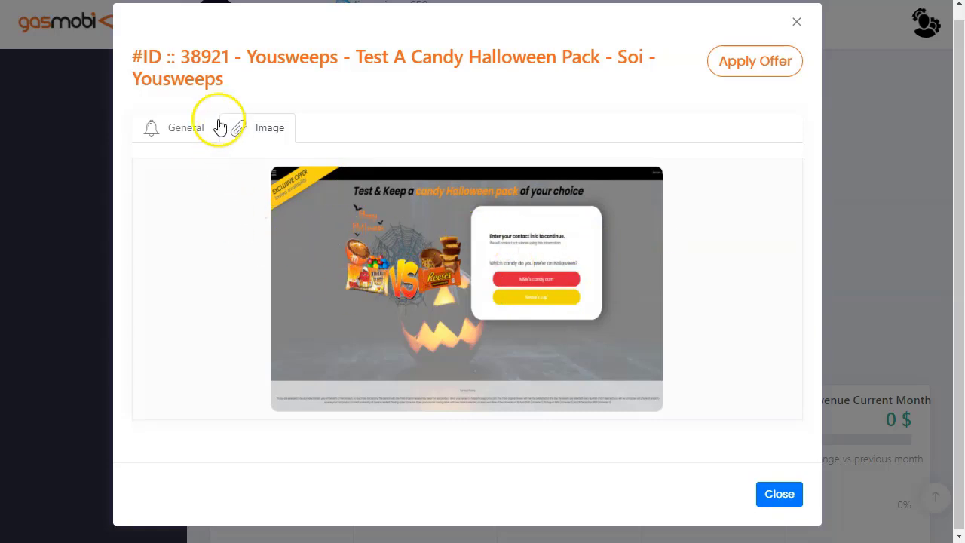
{"action": "left_click", "coordinate": [181, 132]}
{"action": "scroll", "coordinate": [467, 310], "scroll_direction": "down", "scroll_amount": 3}
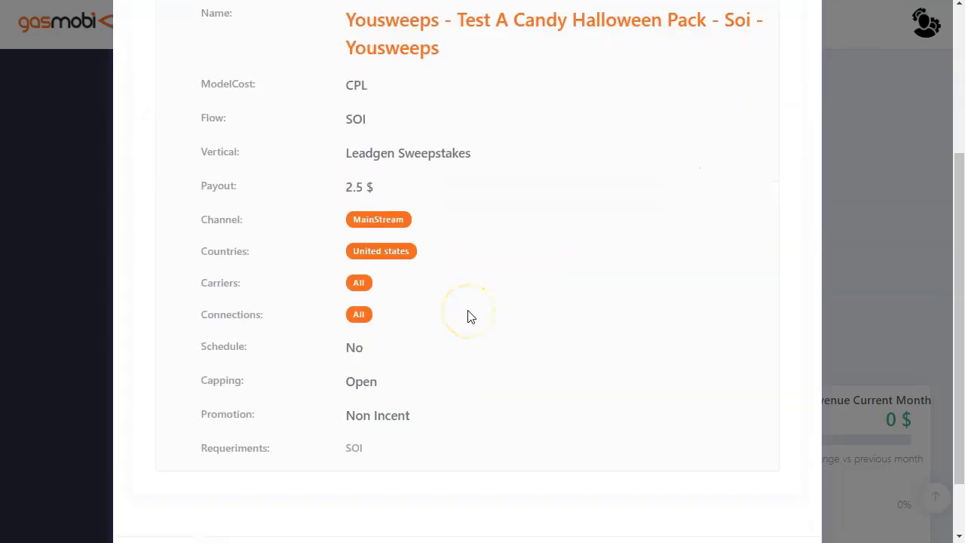
{"action": "scroll", "coordinate": [468, 316], "scroll_direction": "up", "scroll_amount": 3}
{"action": "left_click", "coordinate": [754, 65]}
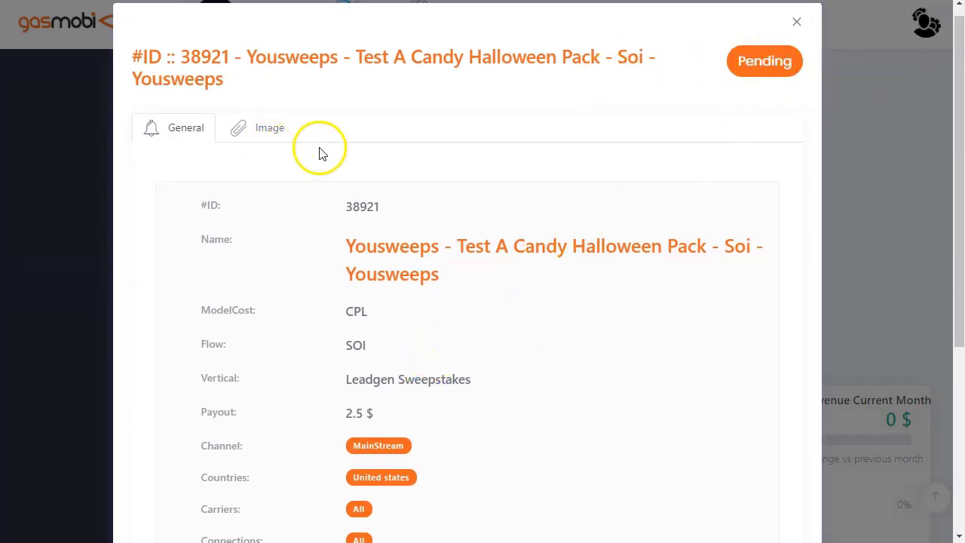
{"action": "left_click", "coordinate": [265, 134]}
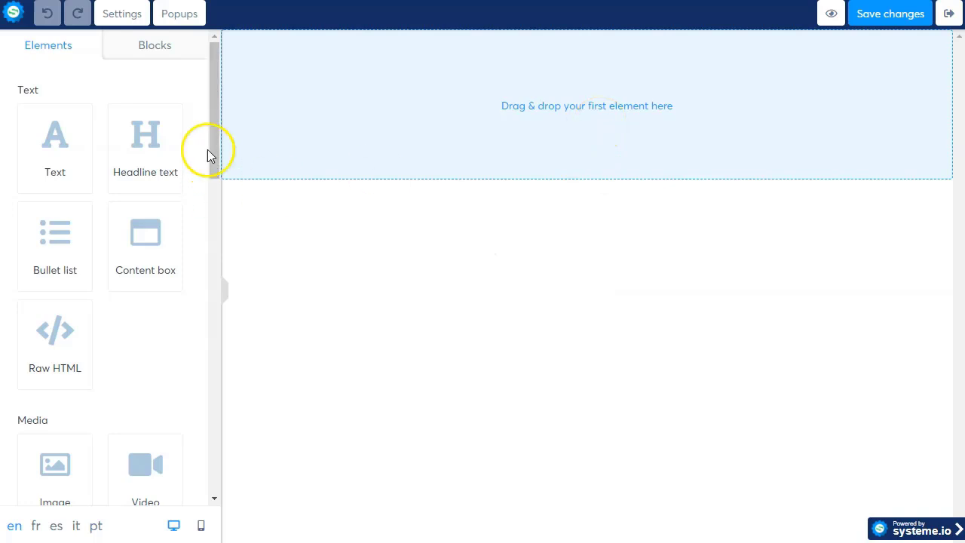
Step: In the systeme.io page editor, add a headline text element to the empty page reading "Candy Halloween Pack for FREE!"
{"action": "left_click_drag", "start_coordinate": [137, 131], "coordinate": [587, 106]}
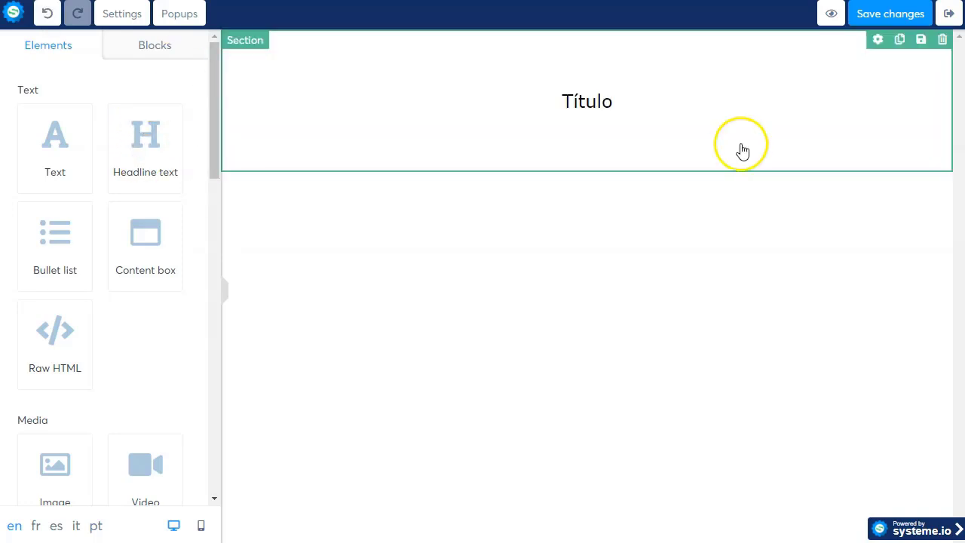
{"action": "left_click", "coordinate": [622, 116]}
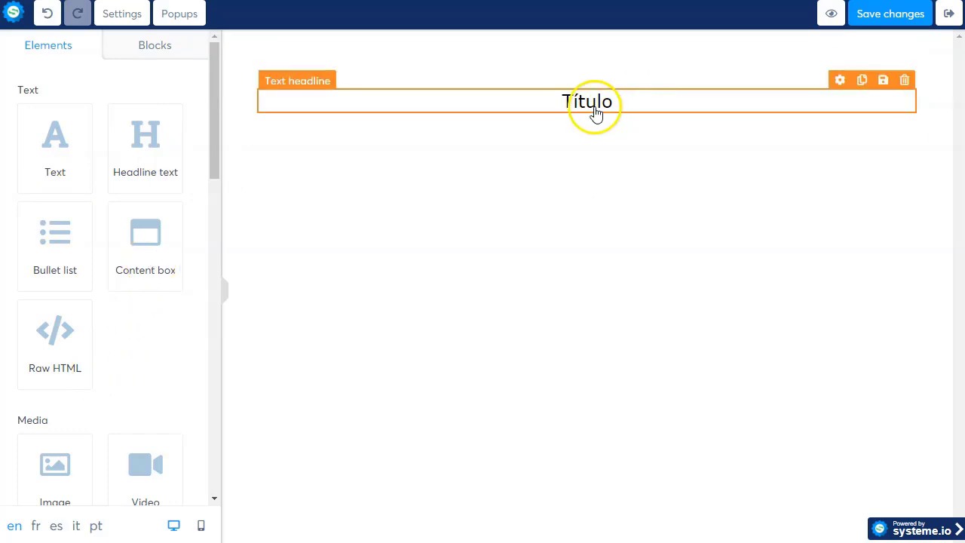
{"action": "left_click", "coordinate": [593, 109]}
{"action": "double_click", "coordinate": [593, 105]}
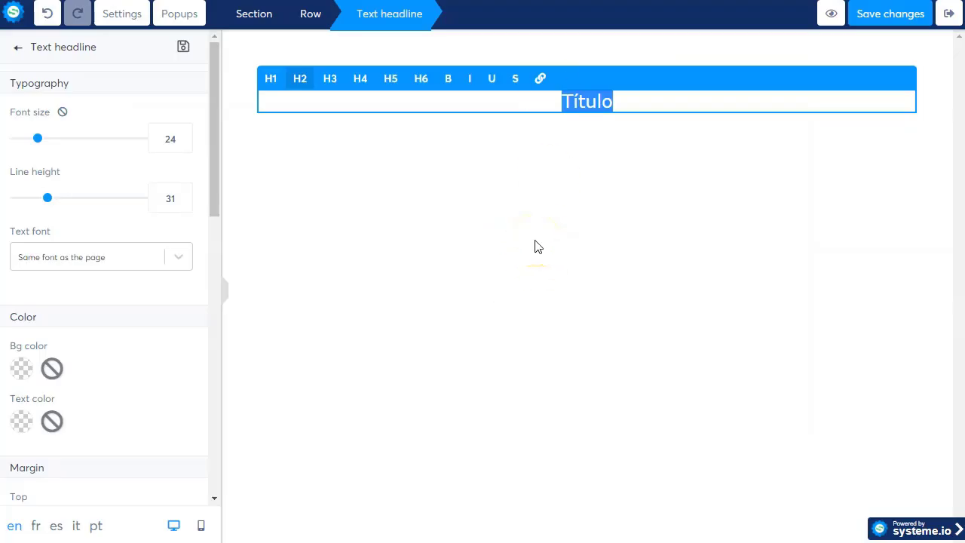
{"action": "type", "text": "Candy Halloween Pack for FREE!"}
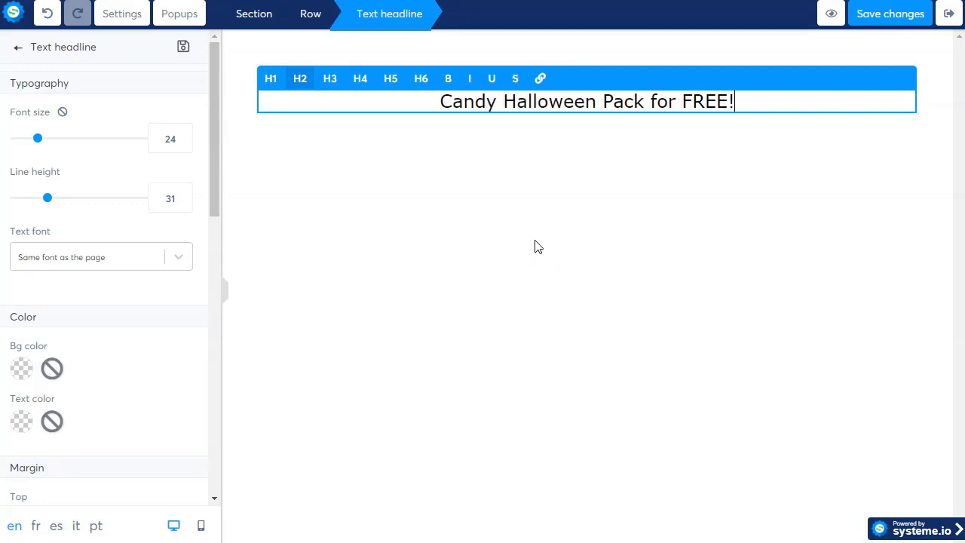
Step: Set the headline's text font to the Google font Roboto Condensed
{"action": "triple_click", "coordinate": [591, 103]}
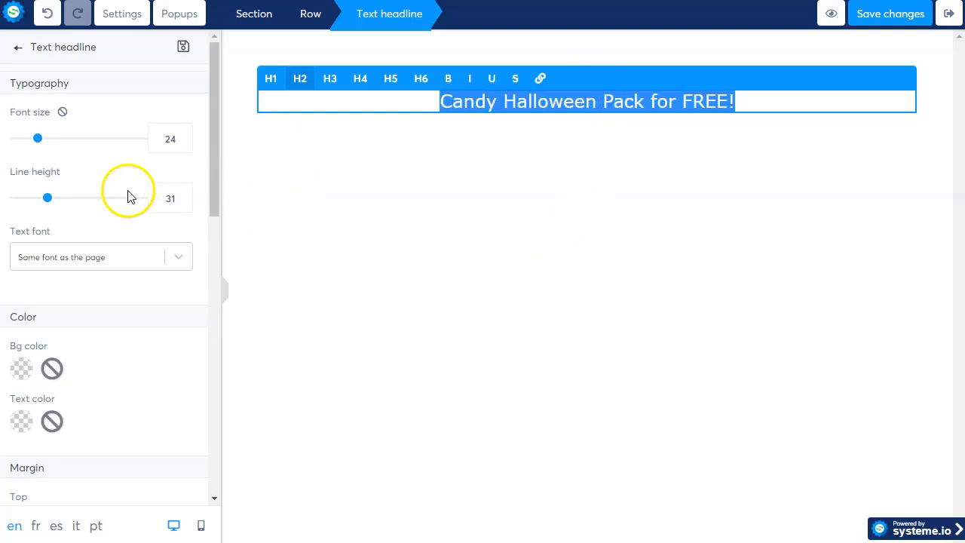
{"action": "left_click", "coordinate": [39, 256]}
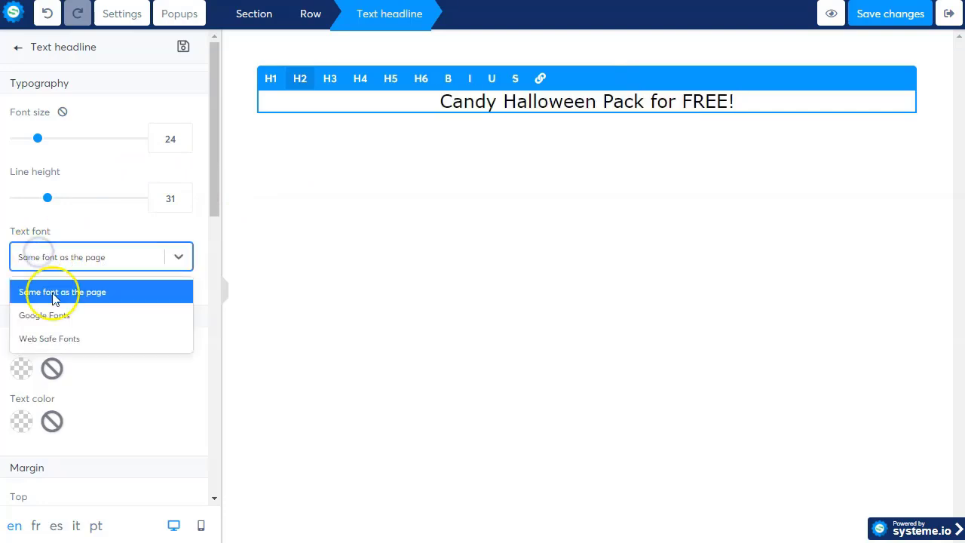
{"action": "left_click", "coordinate": [67, 318]}
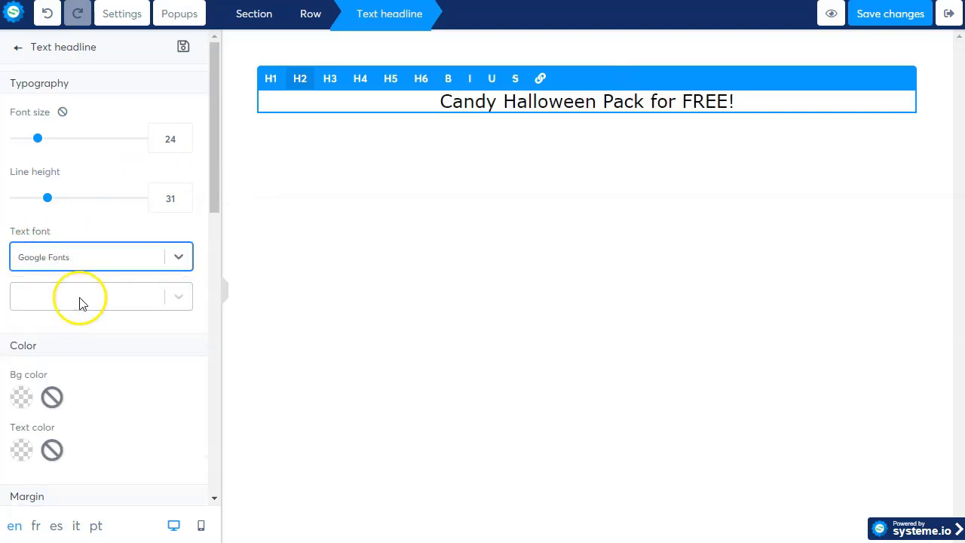
{"action": "left_click", "coordinate": [83, 300]}
{"action": "type", "text": "robot"}
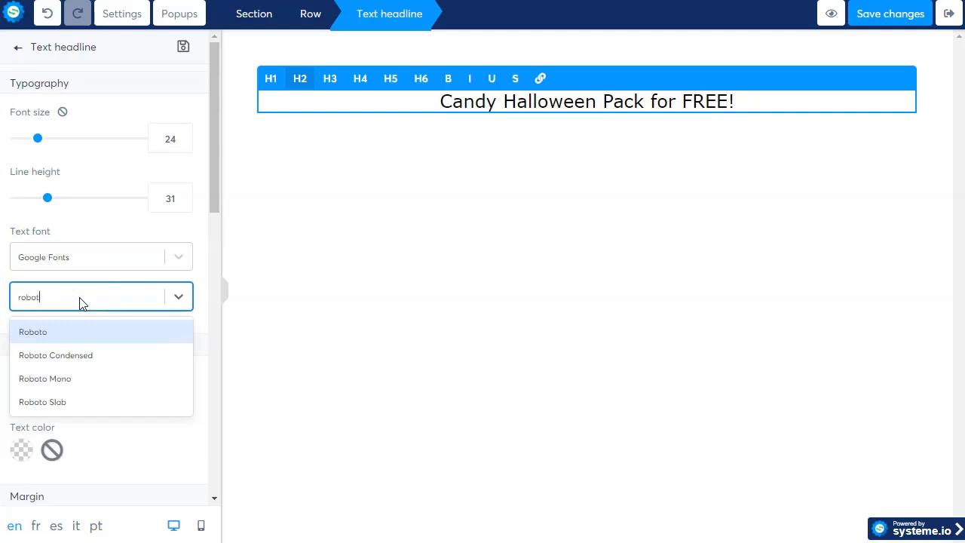
{"action": "left_click", "coordinate": [87, 358]}
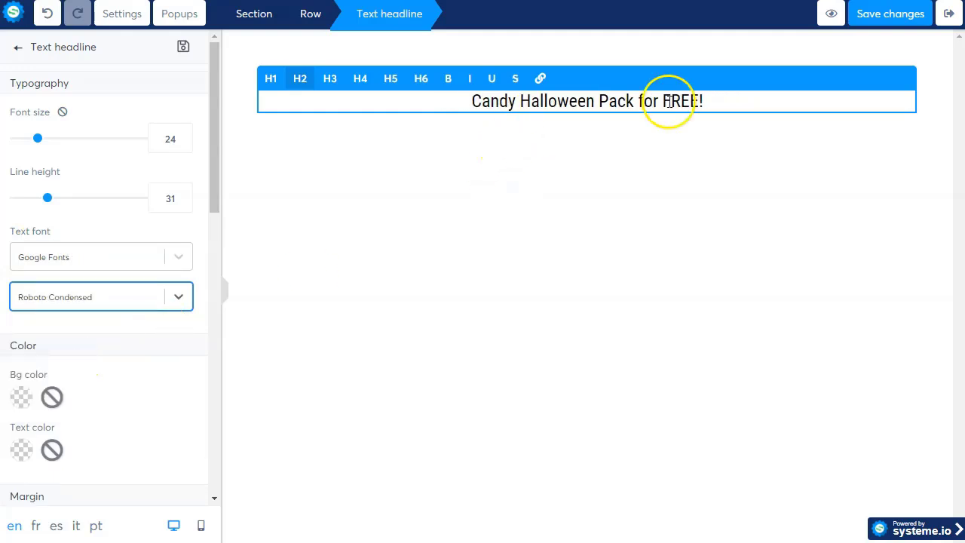
Step: Set the headline's desktop font size to 30
{"action": "double_click", "coordinate": [164, 139]}
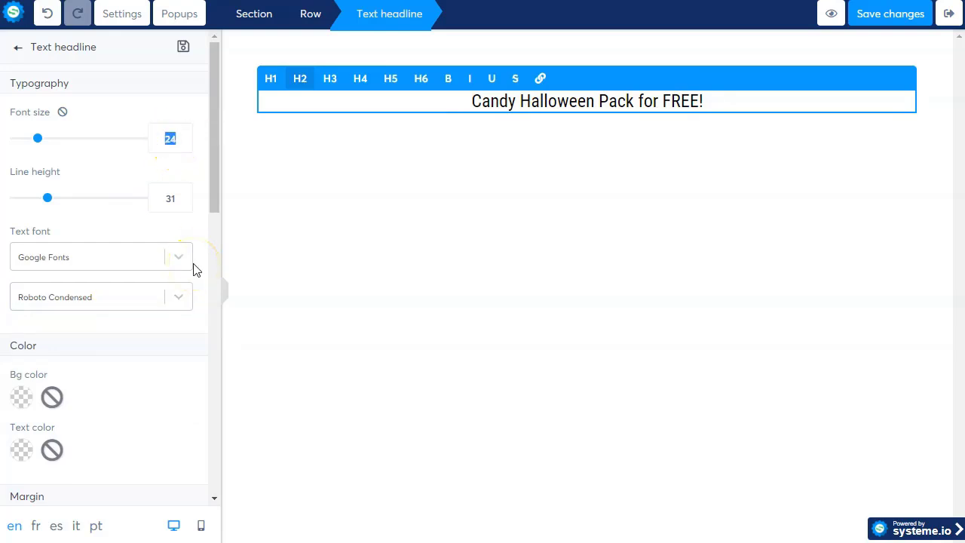
{"action": "type", "text": "30"}
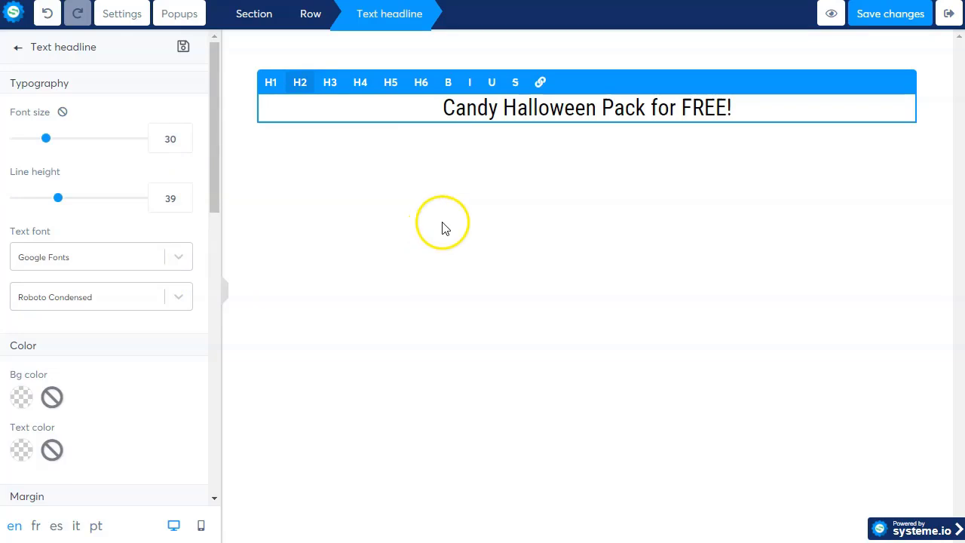
{"action": "left_click", "coordinate": [452, 210]}
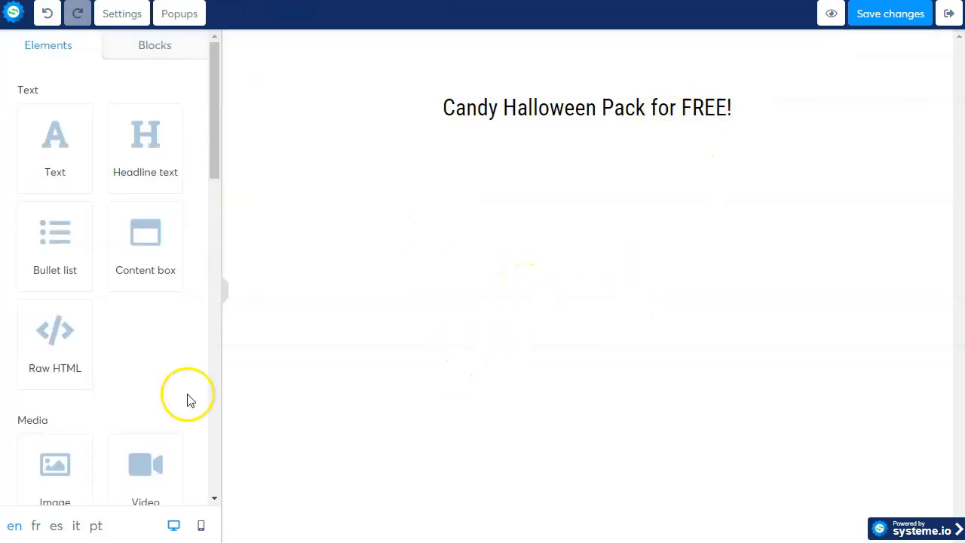
Step: Switch the page editor to the mobile view
{"action": "scroll", "coordinate": [57, 345], "scroll_direction": "down", "scroll_amount": 3}
{"action": "scroll", "coordinate": [97, 396], "scroll_direction": "up", "scroll_amount": 3}
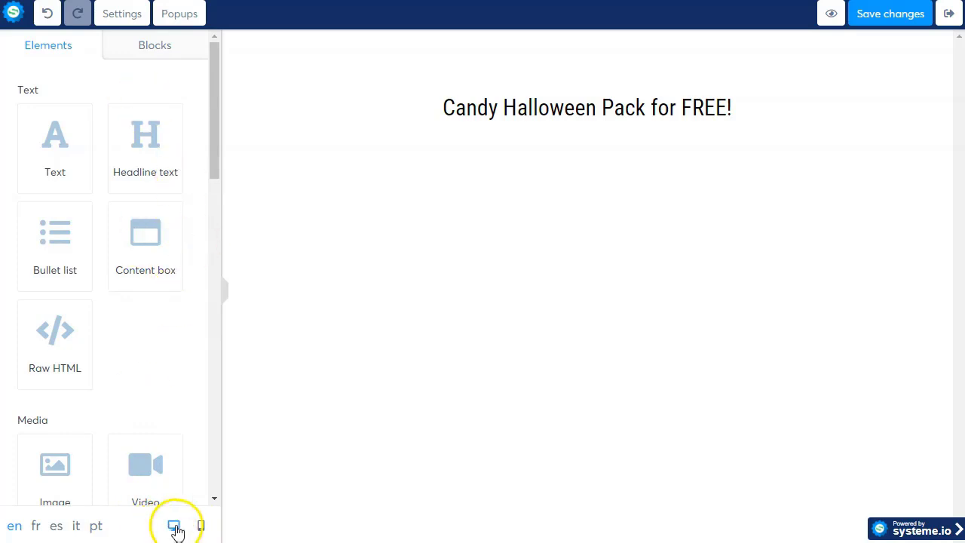
{"action": "left_click", "coordinate": [202, 526]}
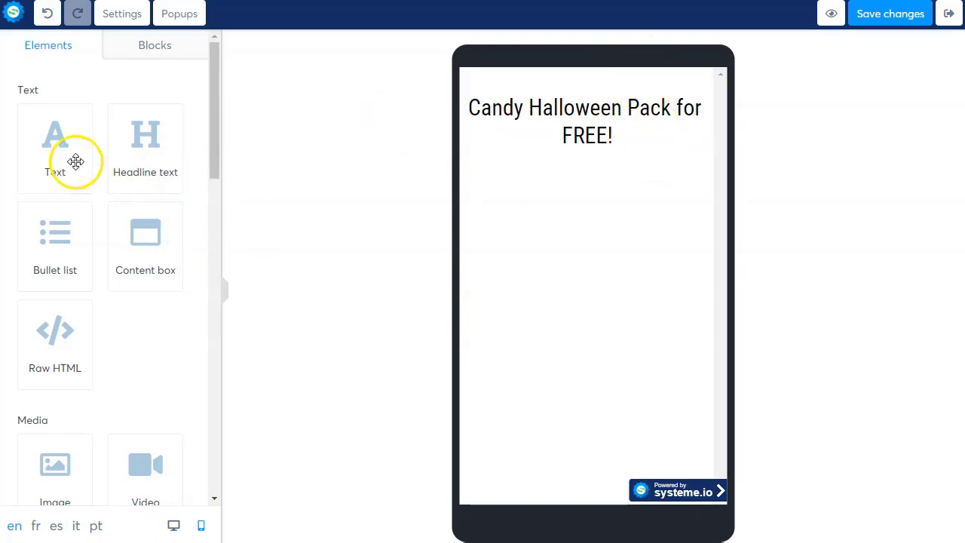
{"action": "left_click", "coordinate": [56, 149]}
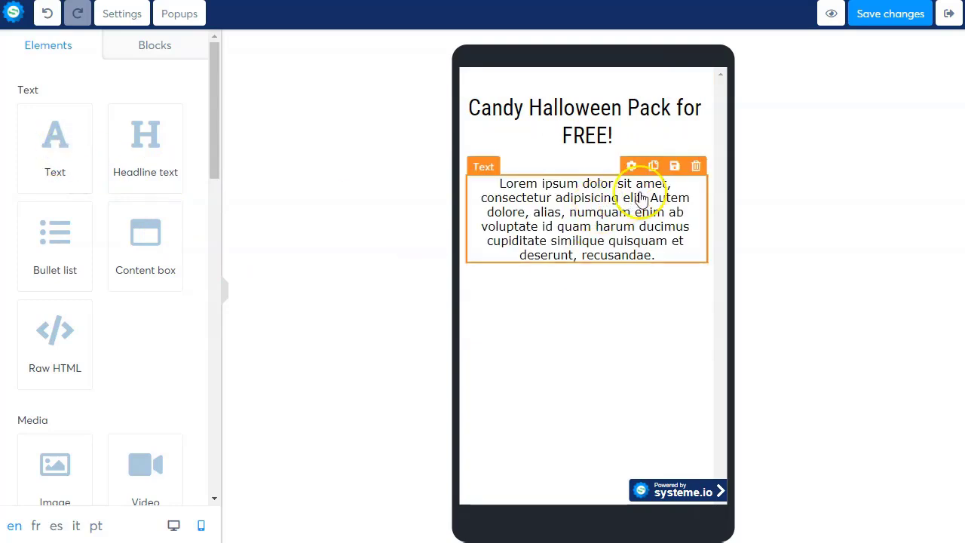
{"action": "left_click", "coordinate": [696, 175]}
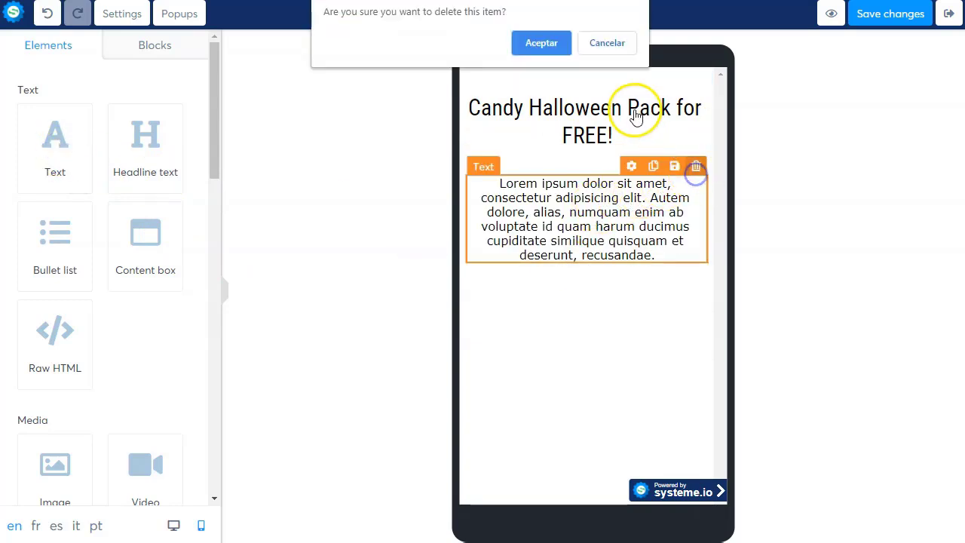
{"action": "left_click", "coordinate": [528, 42]}
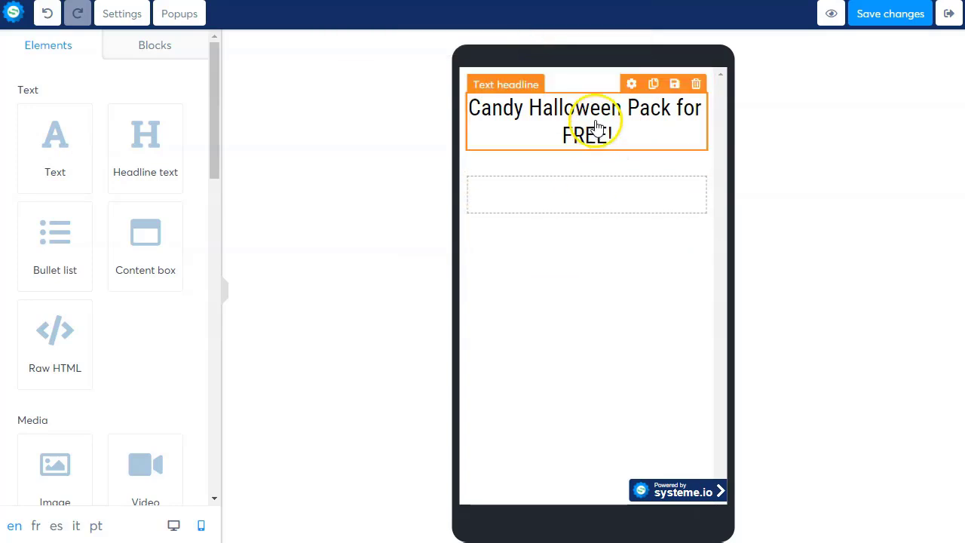
Step: Set the headline's font size to 20 for the mobile view
{"action": "double_click", "coordinate": [595, 138]}
{"action": "left_click", "coordinate": [161, 139]}
{"action": "type", "text": "18"}
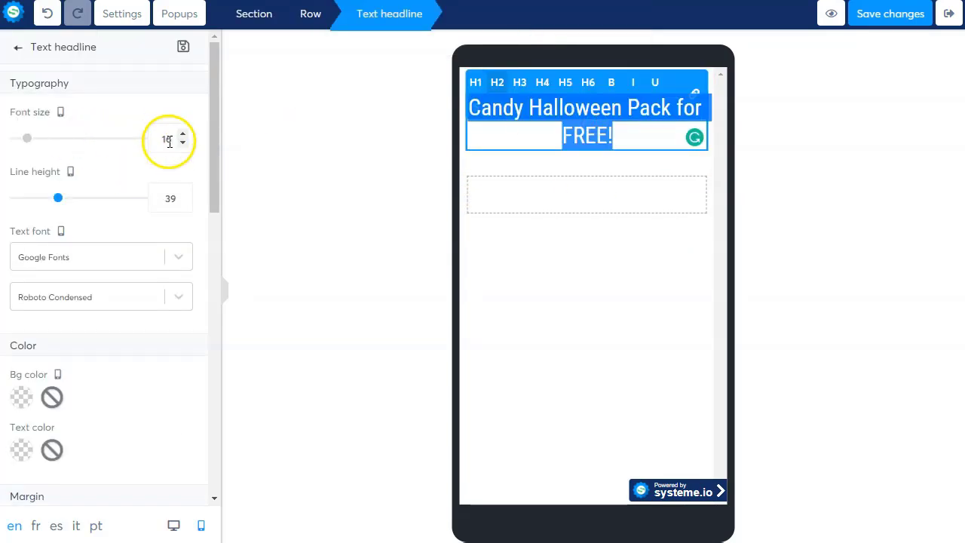
{"action": "left_click", "coordinate": [184, 142]}
{"action": "left_click", "coordinate": [183, 143]}
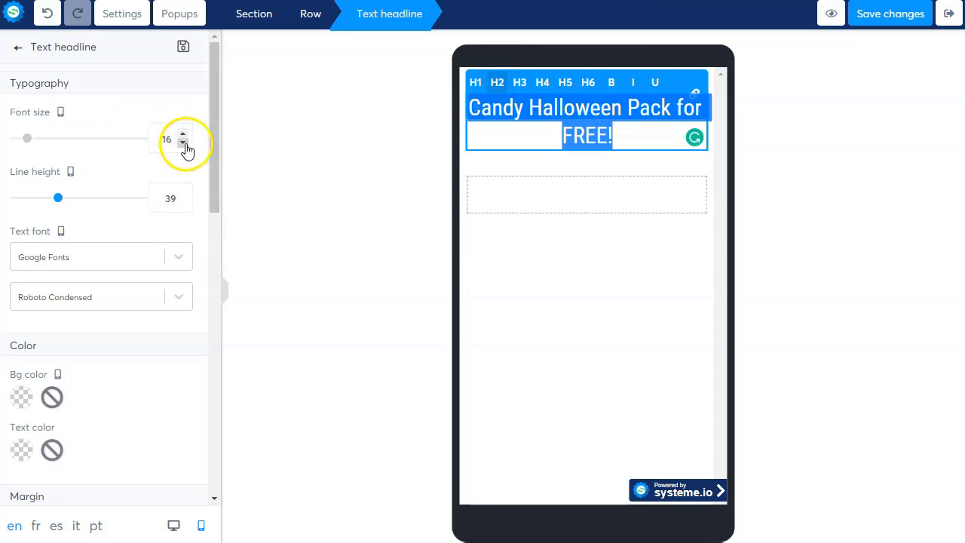
{"action": "left_click", "coordinate": [183, 143]}
{"action": "left_click", "coordinate": [184, 135]}
{"action": "left_click", "coordinate": [183, 135]}
{"action": "left_click", "coordinate": [184, 135]}
{"action": "left_click", "coordinate": [183, 135]}
{"action": "left_click", "coordinate": [183, 135]}
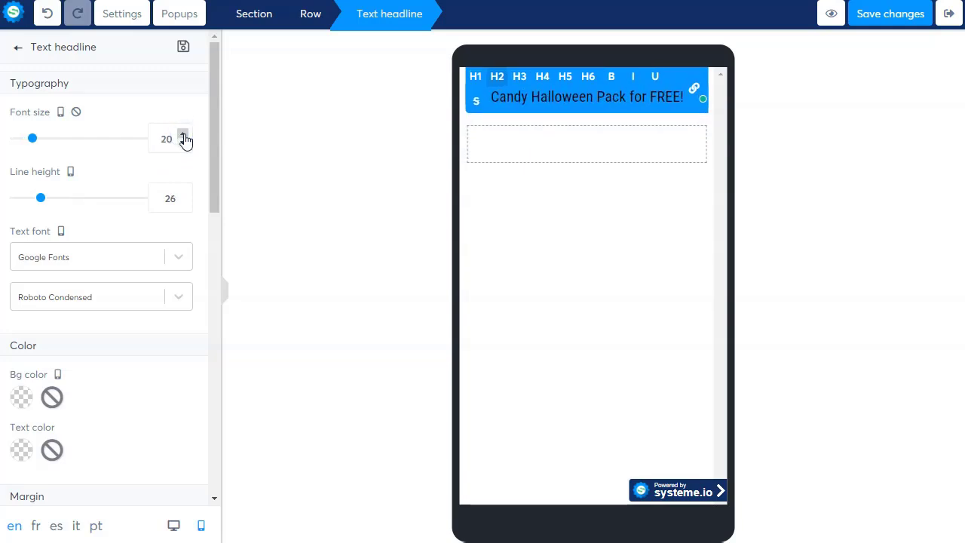
{"action": "left_click", "coordinate": [321, 186]}
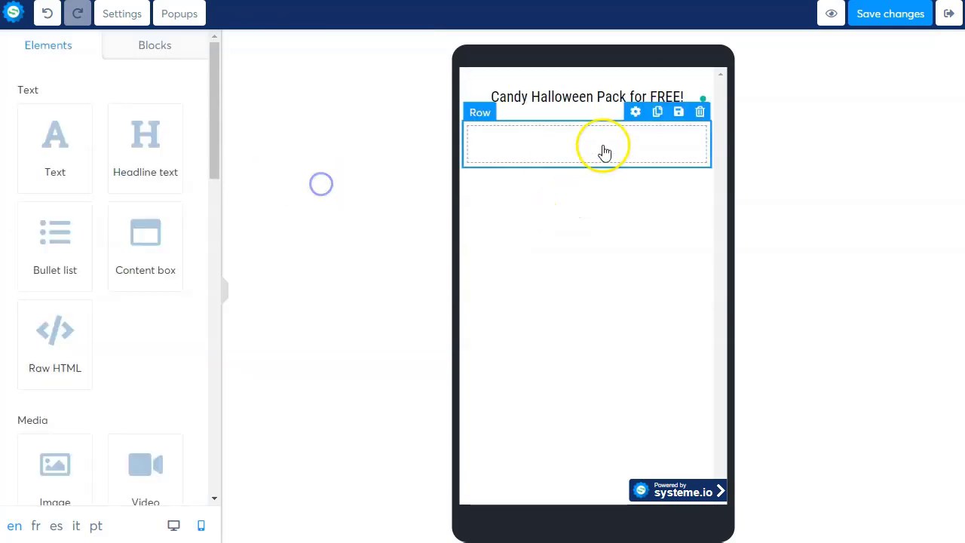
Step: Switch the page editor back to the desktop view
{"action": "left_click", "coordinate": [173, 525]}
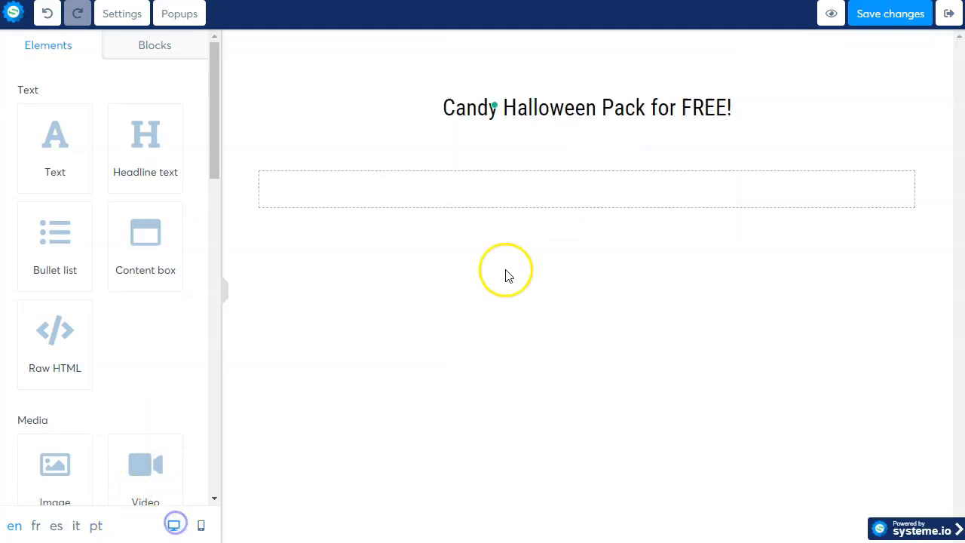
{"action": "triple_click", "coordinate": [621, 110]}
{"action": "left_click", "coordinate": [717, 332]}
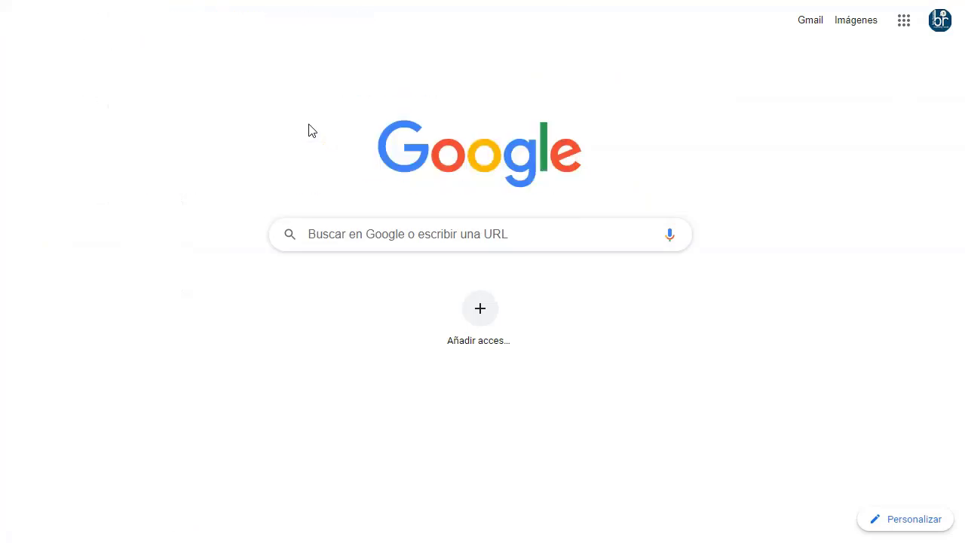
Step: Open the Pexels stock photo site in the browser
{"action": "type", "text": "pixel"}
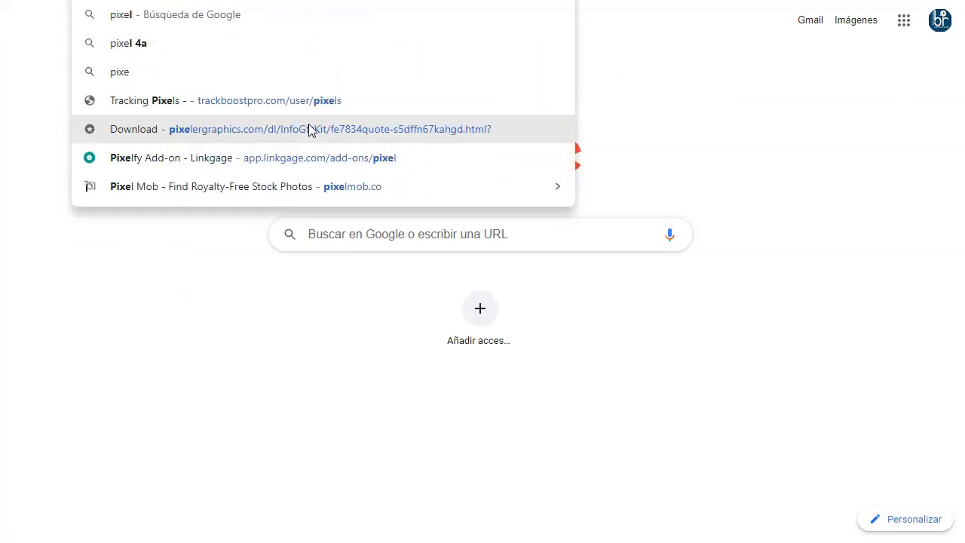
{"action": "key", "text": "BackSpace"}
{"action": "key", "text": "BackSpace"}
{"action": "key", "text": "BackSpace"}
{"action": "key", "text": "BackSpace"}
{"action": "type", "text": "ex"}
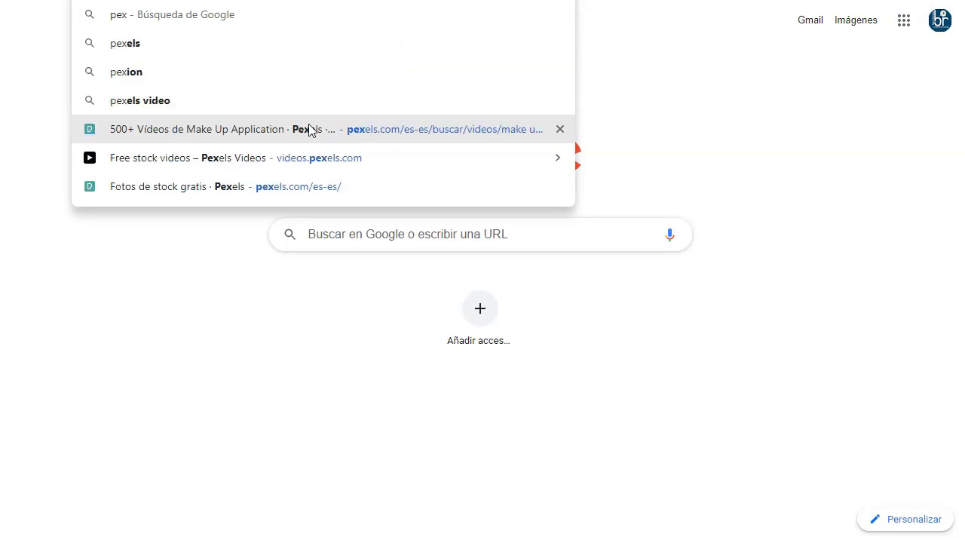
{"action": "key", "text": "Return"}
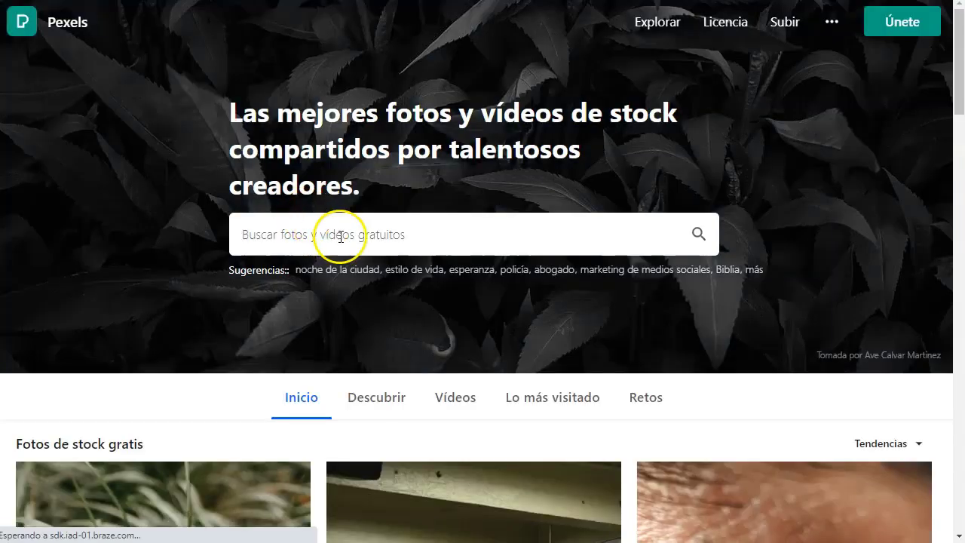
Step: Search the stock photo site for "halloween" and look through the photo results
{"action": "left_click", "coordinate": [339, 236]}
{"action": "type", "text": "halloween"}
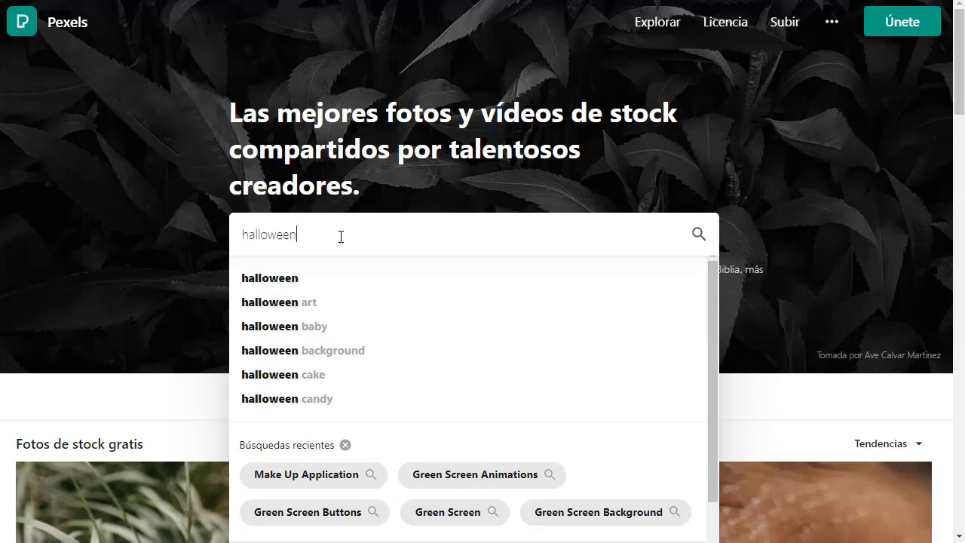
{"action": "key", "text": "Return"}
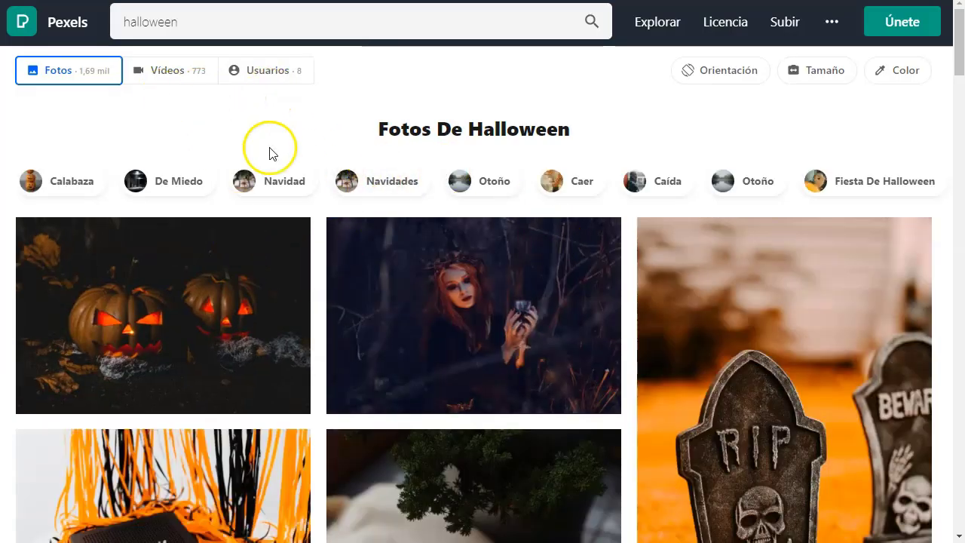
{"action": "scroll", "coordinate": [483, 323], "scroll_direction": "down", "scroll_amount": 7}
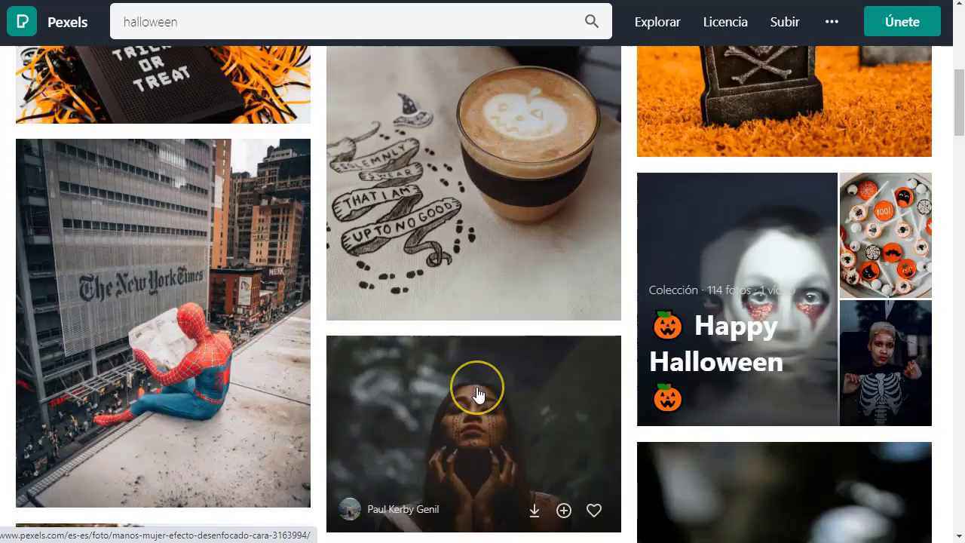
{"action": "scroll", "coordinate": [478, 393], "scroll_direction": "down", "scroll_amount": 5}
{"action": "scroll", "coordinate": [237, 17], "scroll_direction": "up", "scroll_amount": 10}
Step: Search for "halloween art" and download the photo of the pumpkin and bat cookies on a plain grey background
{"action": "left_click", "coordinate": [240, 18]}
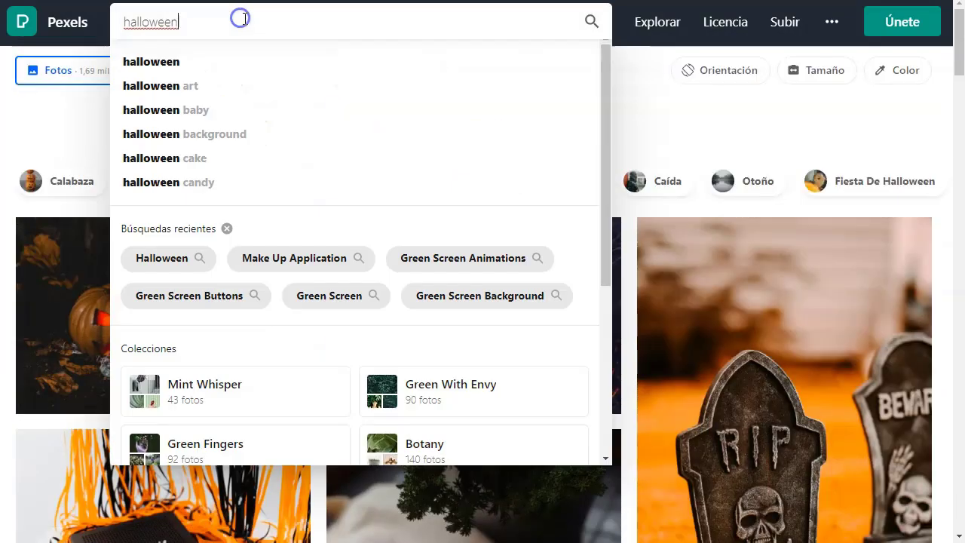
{"action": "left_click", "coordinate": [193, 89]}
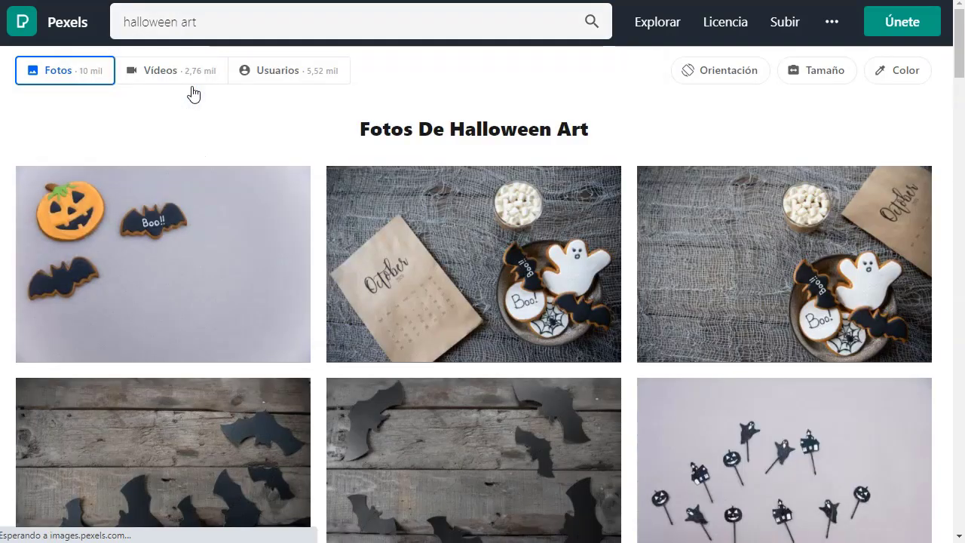
{"action": "left_click", "coordinate": [474, 280]}
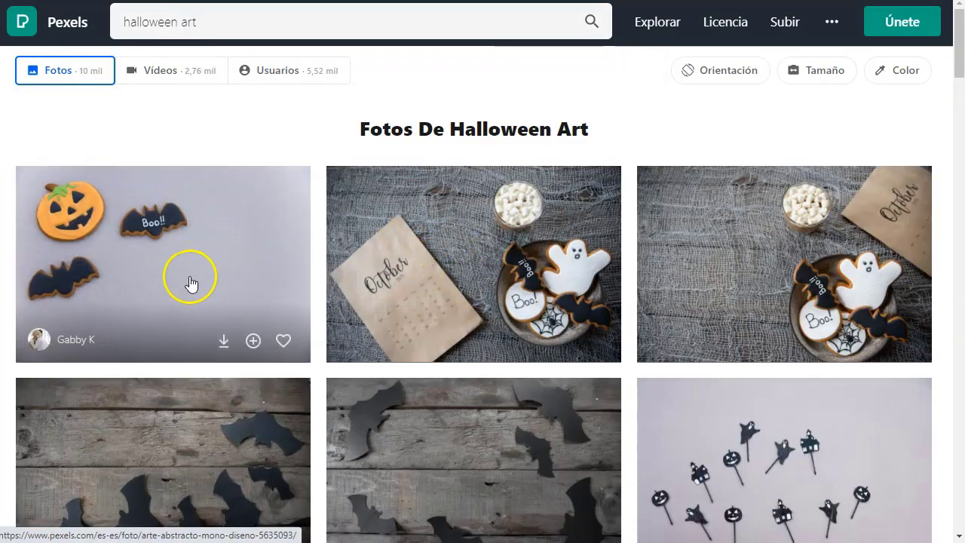
{"action": "left_click", "coordinate": [223, 341]}
{"action": "left_click", "coordinate": [638, 222]}
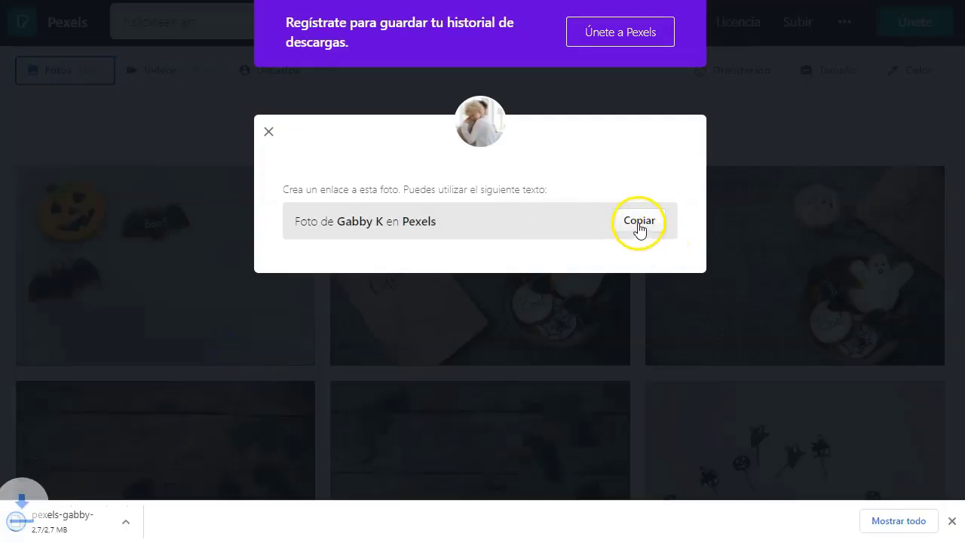
{"action": "left_click", "coordinate": [266, 127]}
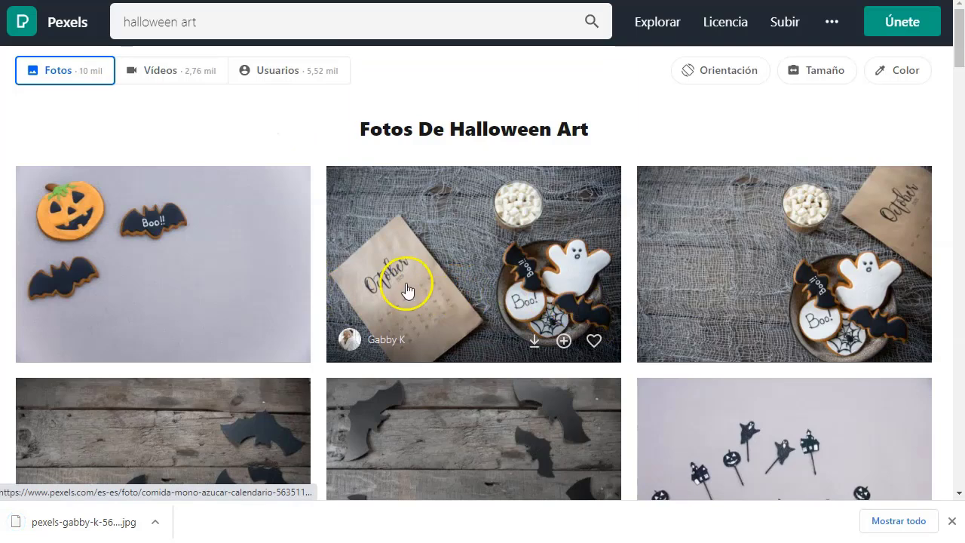
Step: Browse the remaining halloween art photos for other suitable images
{"action": "scroll", "coordinate": [410, 271], "scroll_direction": "down", "scroll_amount": 1}
{"action": "scroll", "coordinate": [603, 264], "scroll_direction": "down", "scroll_amount": 1}
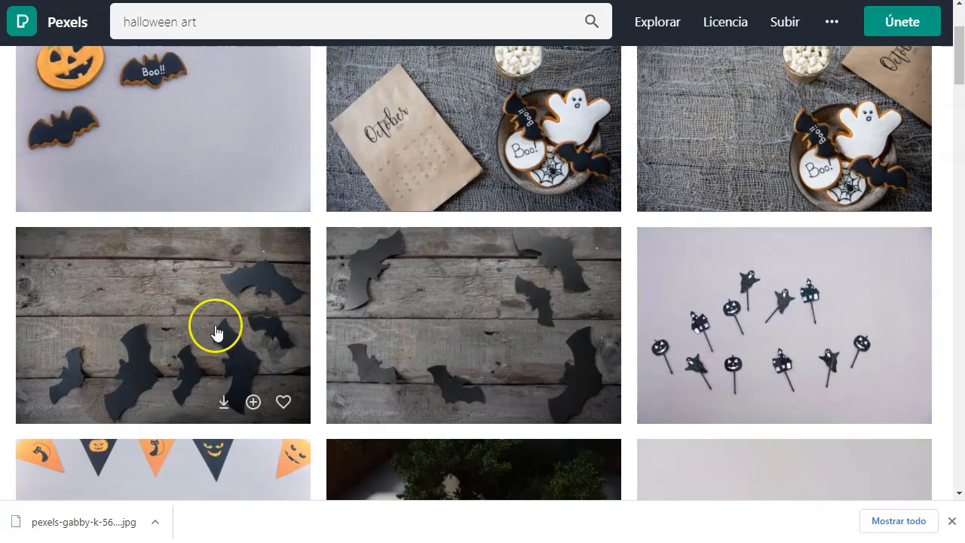
{"action": "scroll", "coordinate": [276, 327], "scroll_direction": "down", "scroll_amount": 3}
{"action": "scroll", "coordinate": [185, 332], "scroll_direction": "down", "scroll_amount": 5}
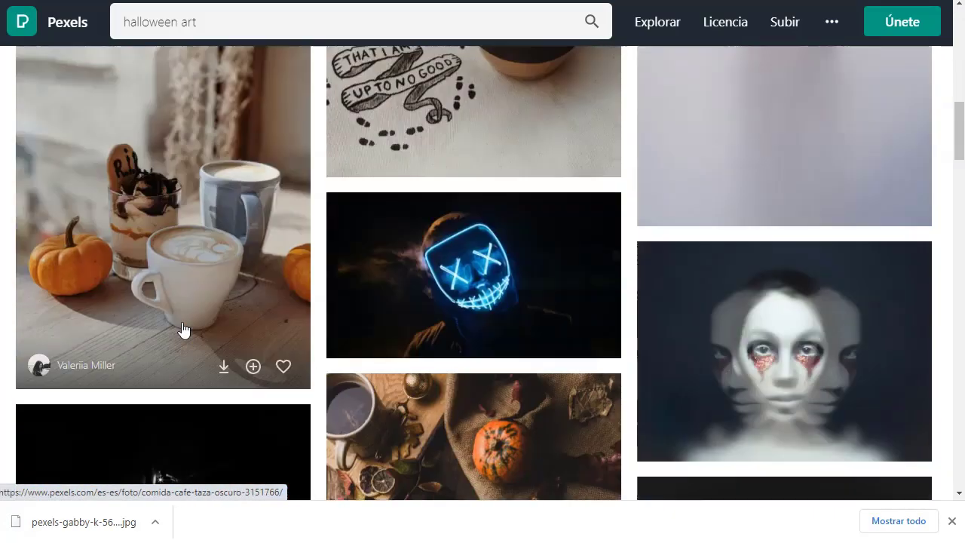
{"action": "scroll", "coordinate": [550, 286], "scroll_direction": "down", "scroll_amount": 2}
{"action": "scroll", "coordinate": [556, 156], "scroll_direction": "up", "scroll_amount": 12}
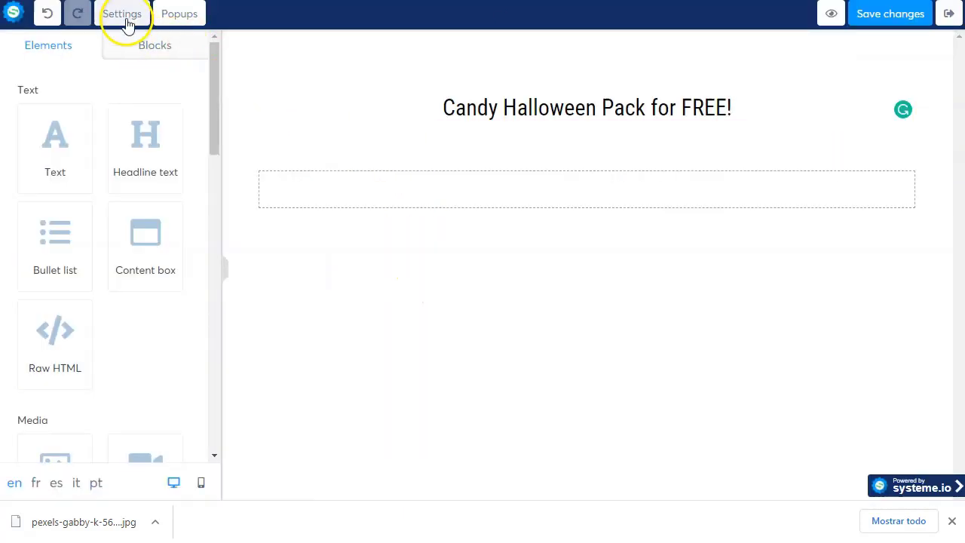
Step: Switch back to the systeme.io editor and upload the downloaded cookie photo as the page's background image
{"action": "left_click", "coordinate": [125, 21]}
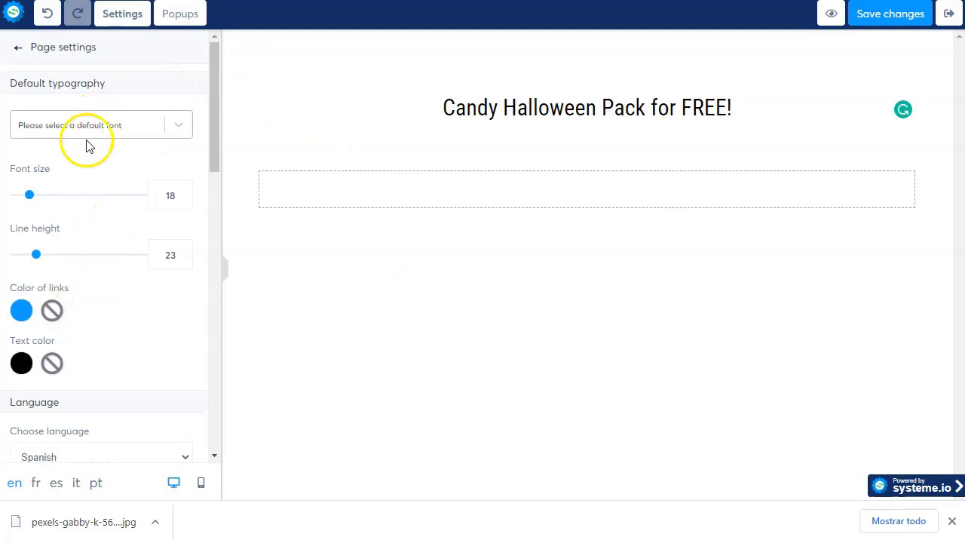
{"action": "scroll", "coordinate": [114, 321], "scroll_direction": "down", "scroll_amount": 1}
{"action": "scroll", "coordinate": [117, 322], "scroll_direction": "down", "scroll_amount": 2}
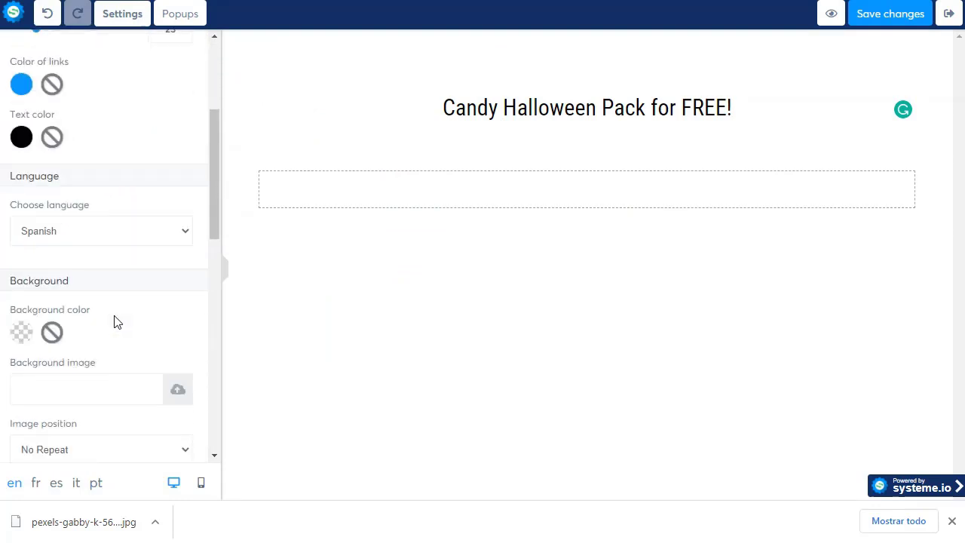
{"action": "scroll", "coordinate": [70, 319], "scroll_direction": "down", "scroll_amount": 2}
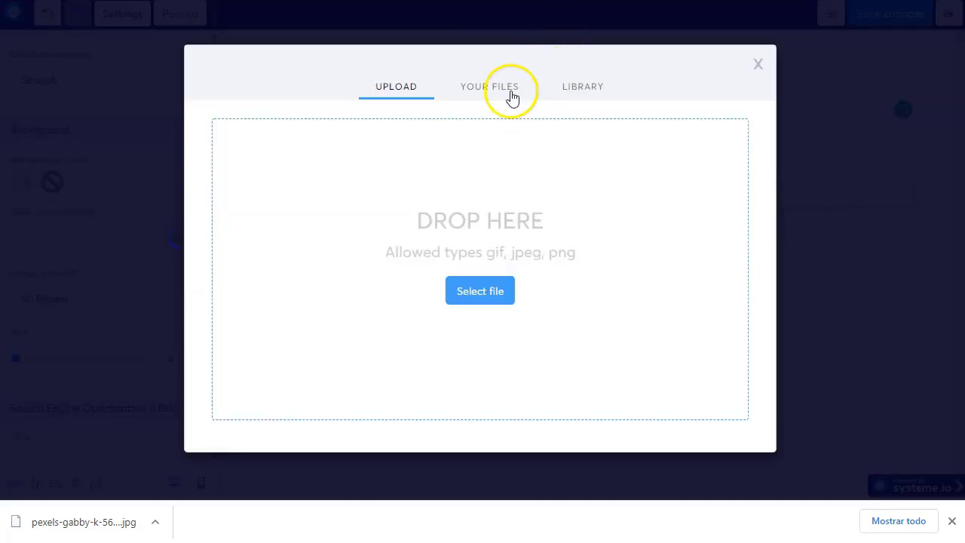
{"action": "left_click_drag", "start_coordinate": [58, 523], "coordinate": [474, 269]}
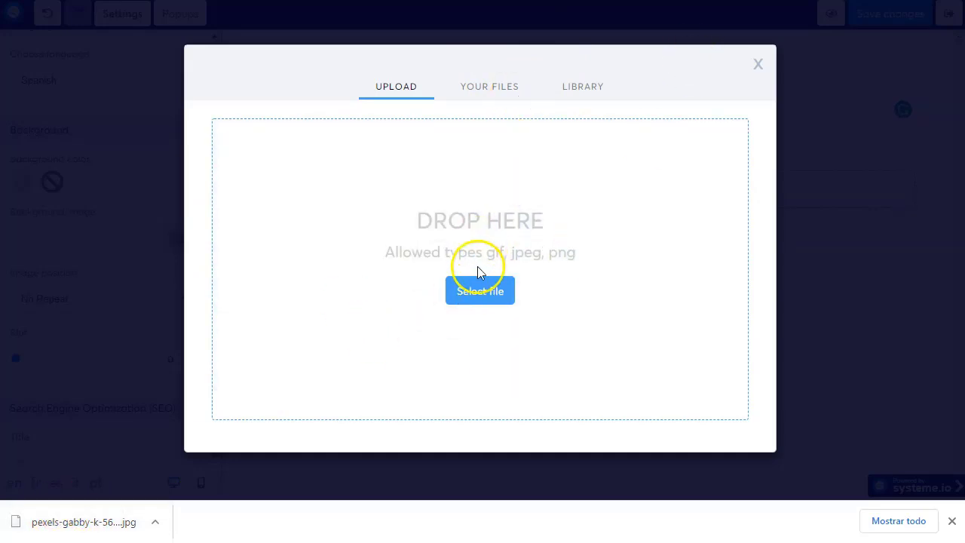
{"action": "left_click", "coordinate": [715, 457]}
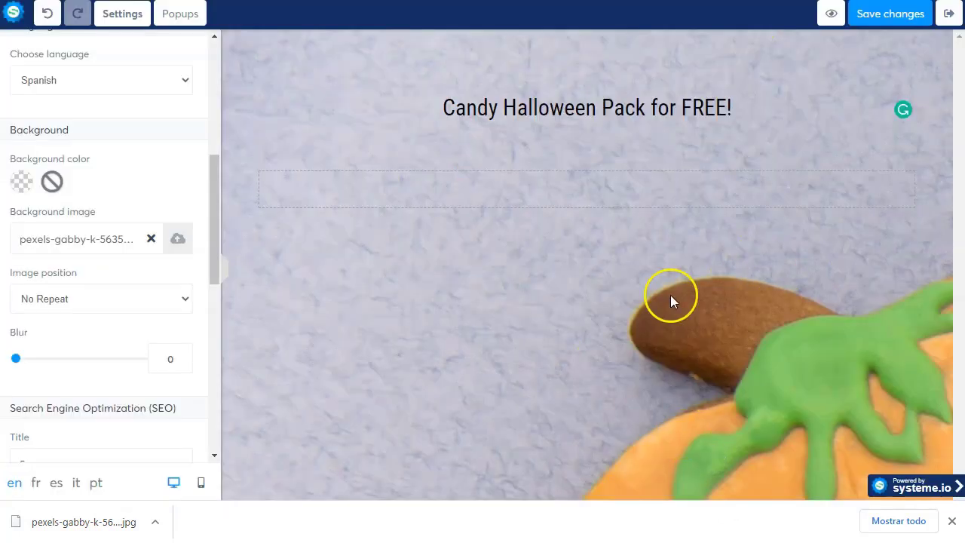
Step: Set the page background's image position to Full center (fixed)
{"action": "left_click", "coordinate": [74, 297]}
{"action": "left_click", "coordinate": [80, 272]}
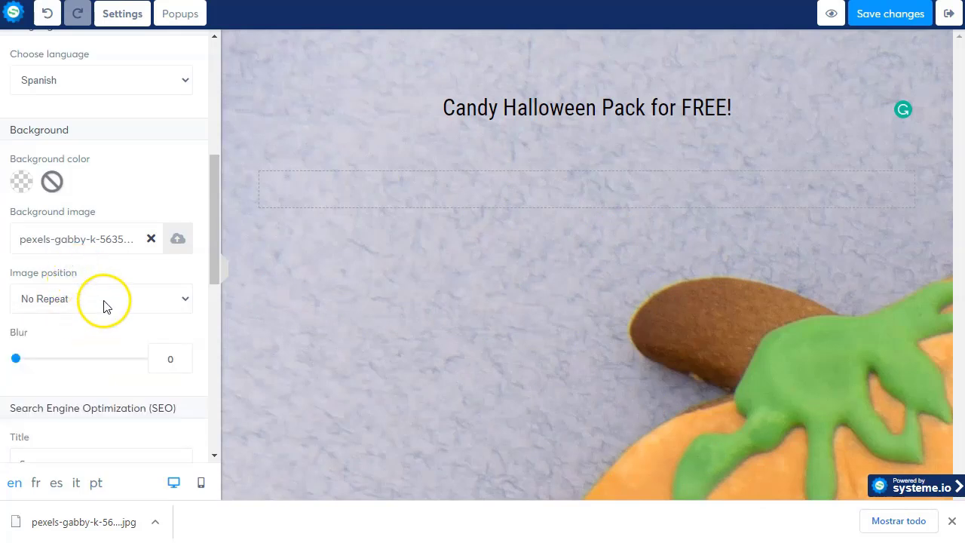
{"action": "left_click", "coordinate": [102, 300]}
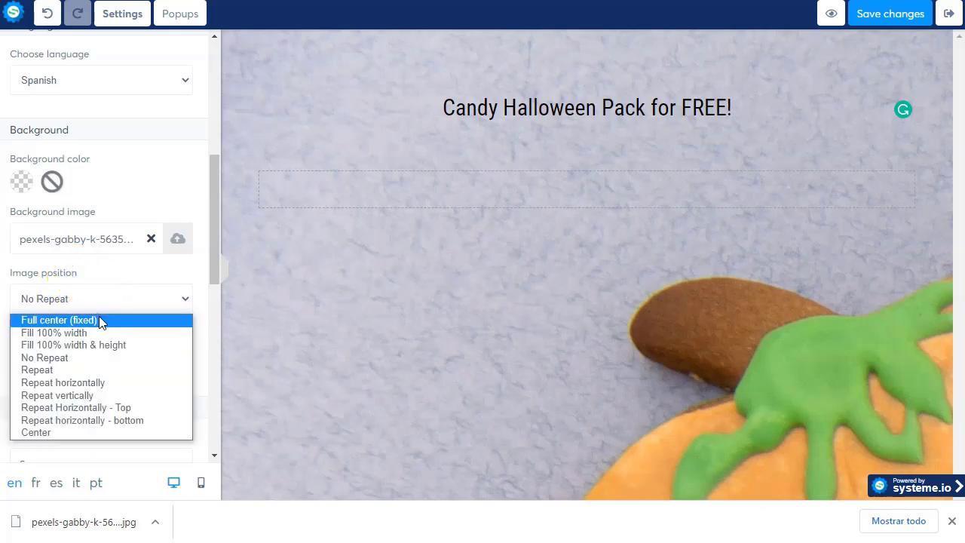
{"action": "left_click", "coordinate": [98, 319]}
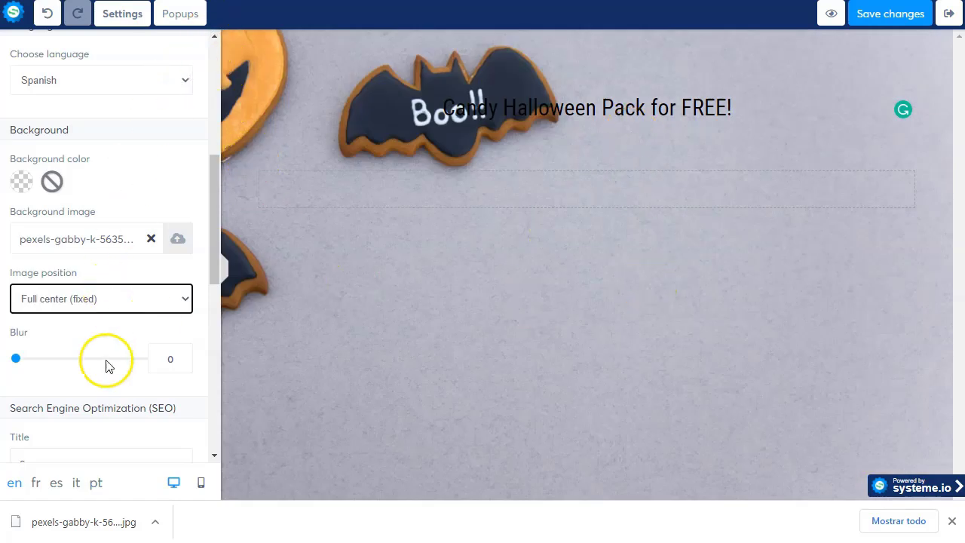
Step: Blur the page's background image moderately and view the page at full width without the side panel
{"action": "left_click_drag", "start_coordinate": [16, 362], "coordinate": [66, 359]}
{"action": "left_click", "coordinate": [451, 321]}
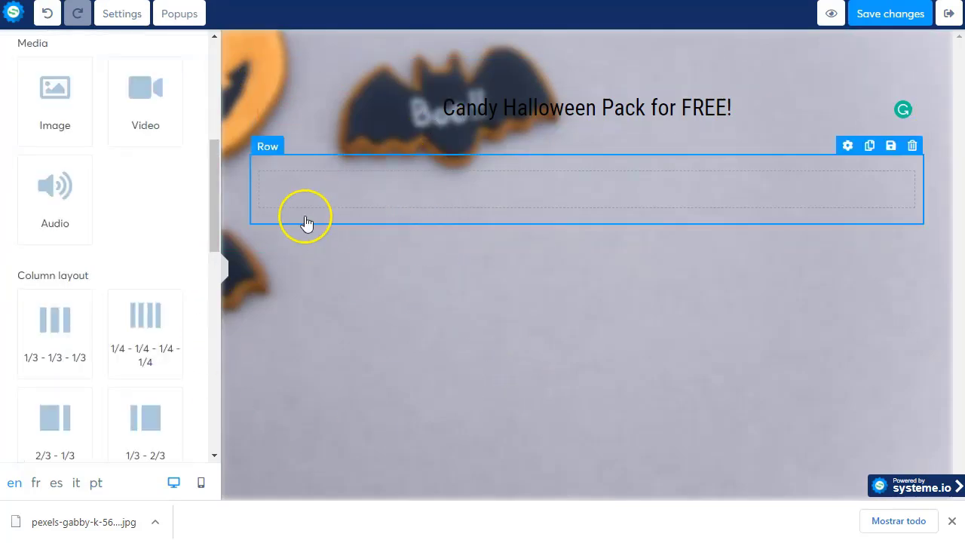
{"action": "left_click", "coordinate": [229, 267]}
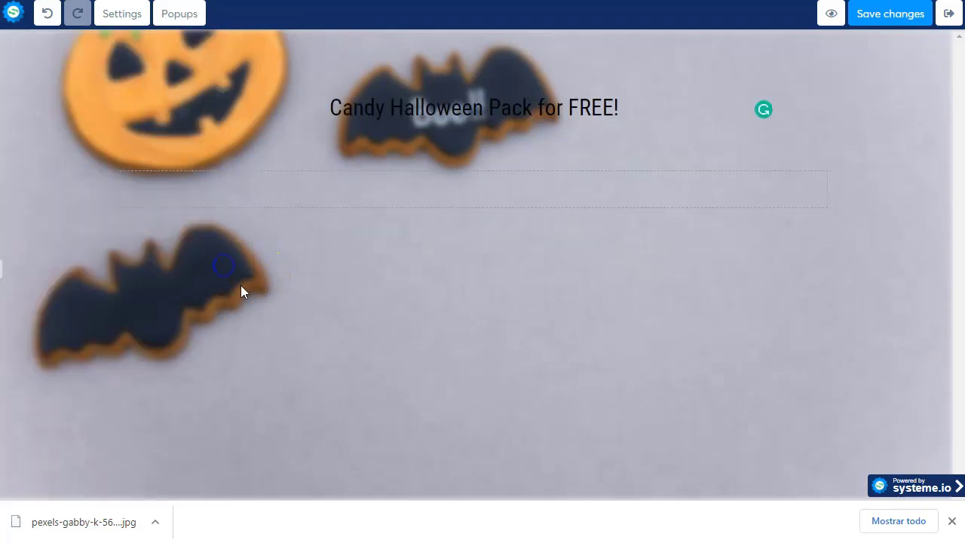
Step: Give the row containing the headline a white background color (FFFFFF)
{"action": "left_click", "coordinate": [524, 114]}
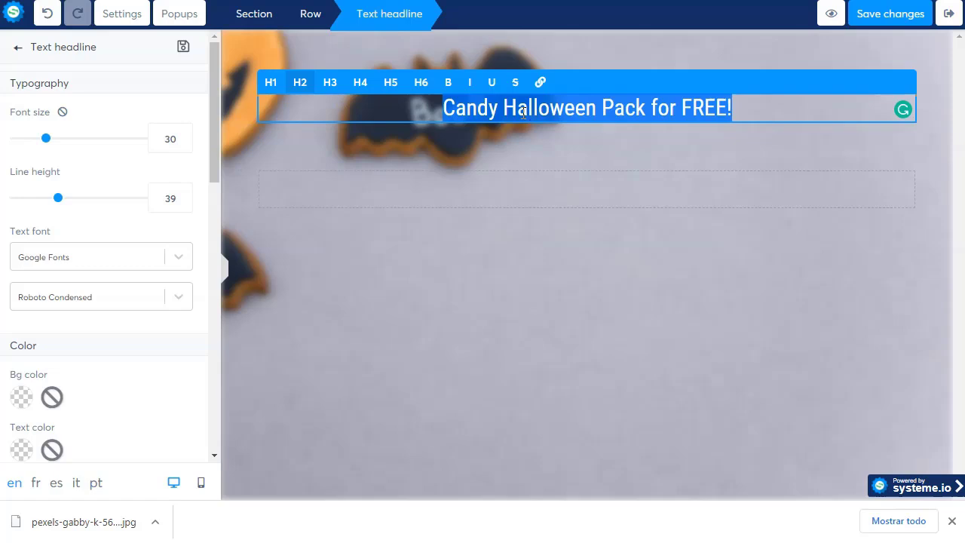
{"action": "left_click", "coordinate": [792, 136]}
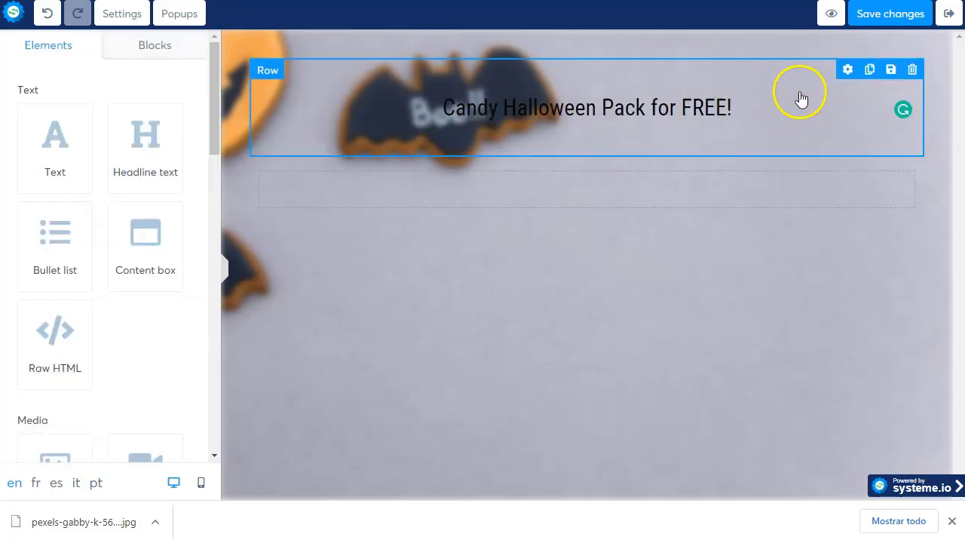
{"action": "left_click", "coordinate": [801, 99]}
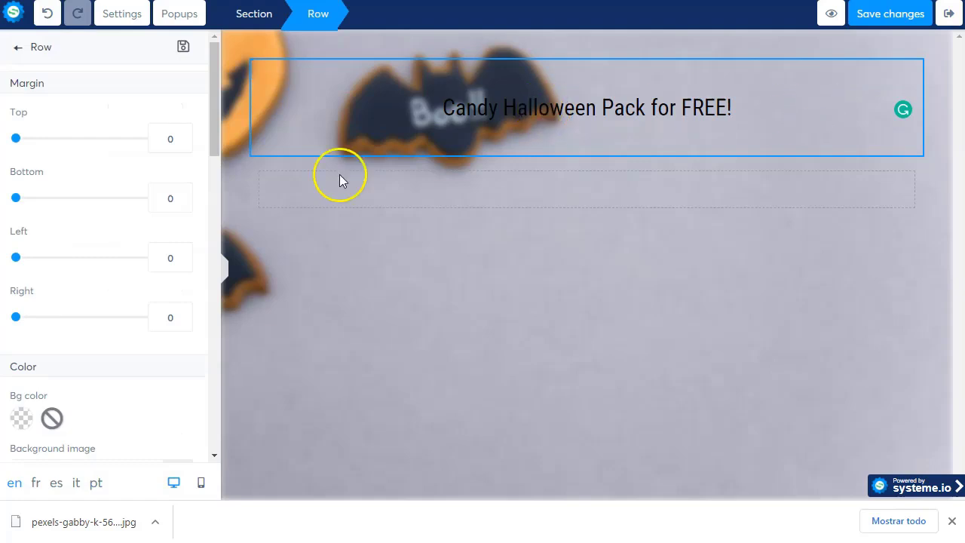
{"action": "scroll", "coordinate": [75, 309], "scroll_direction": "down", "scroll_amount": 2}
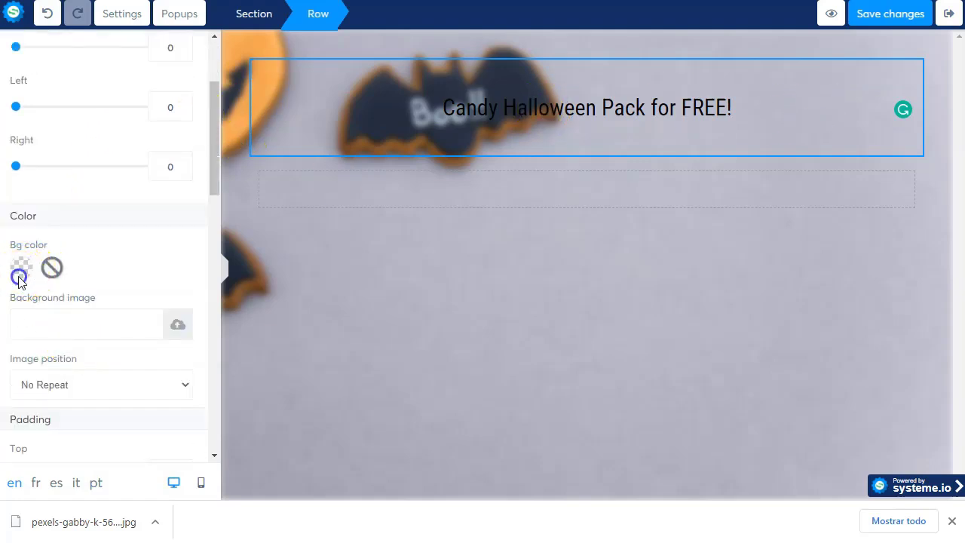
{"action": "left_click", "coordinate": [20, 277]}
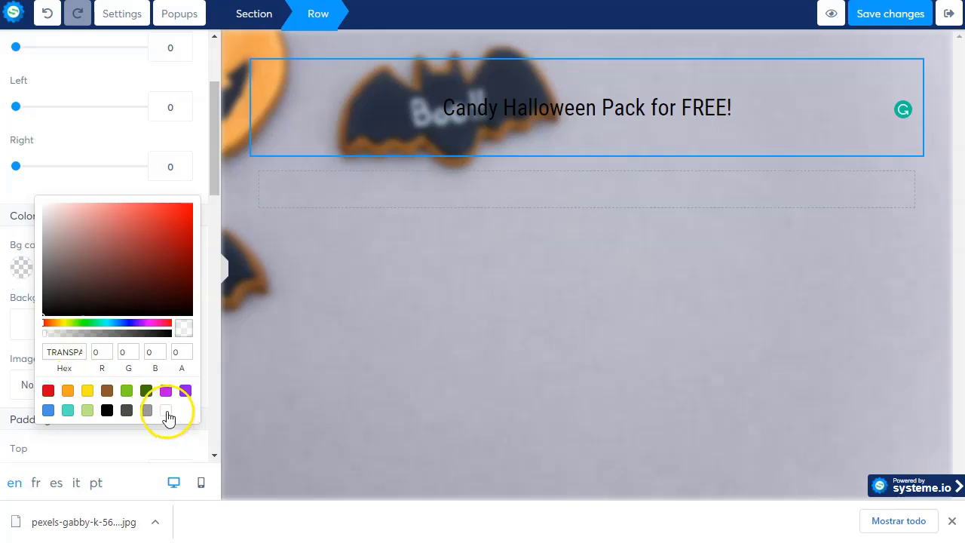
{"action": "left_click", "coordinate": [165, 410]}
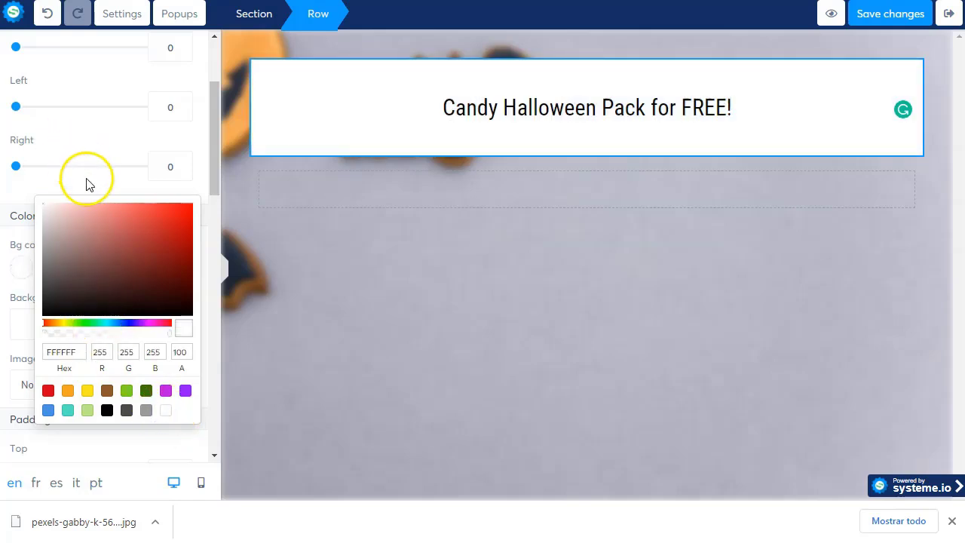
{"action": "left_click", "coordinate": [86, 178]}
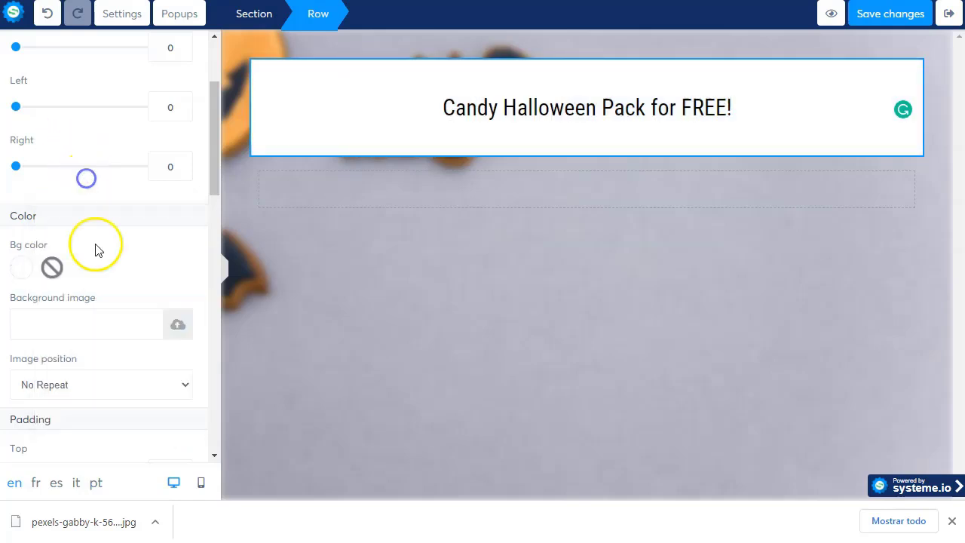
Step: Reduce the opacity of the headline row's white background to about 72 so the photo shows through
{"action": "left_click", "coordinate": [101, 344]}
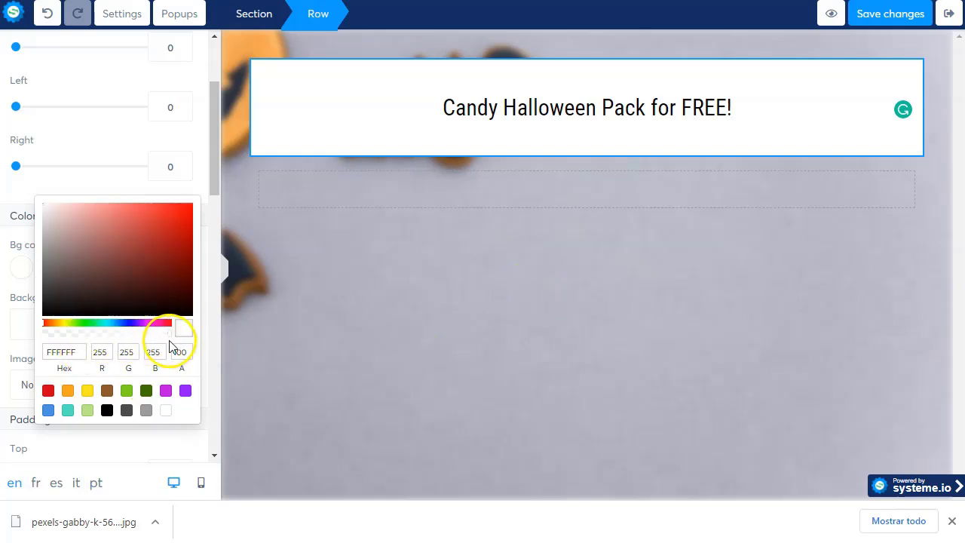
{"action": "left_click_drag", "start_coordinate": [170, 336], "coordinate": [166, 337]}
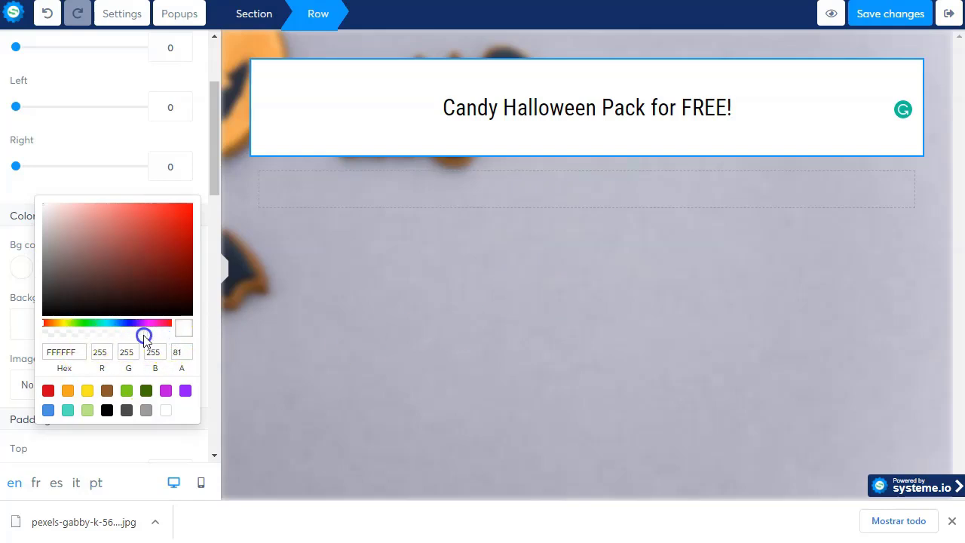
{"action": "left_click_drag", "start_coordinate": [119, 337], "coordinate": [129, 339]}
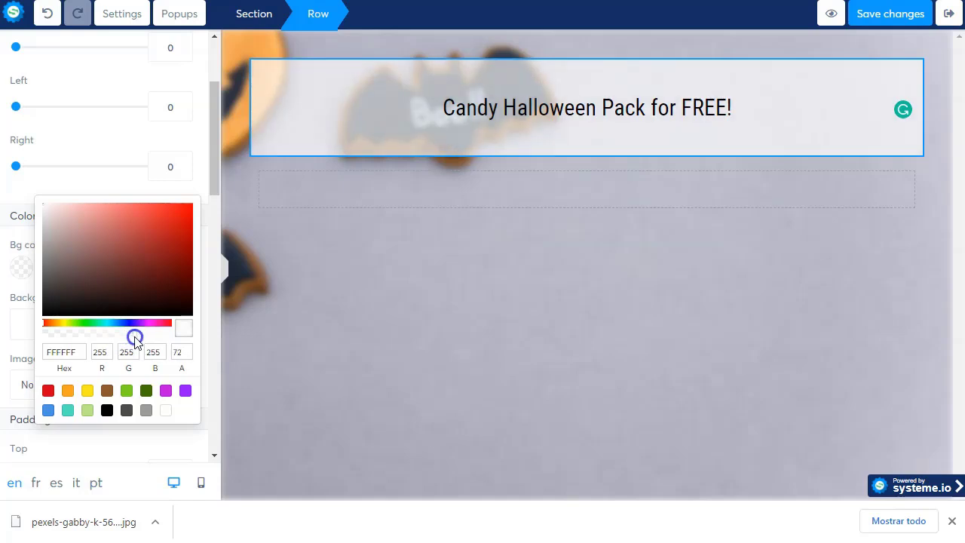
{"action": "left_click", "coordinate": [516, 112]}
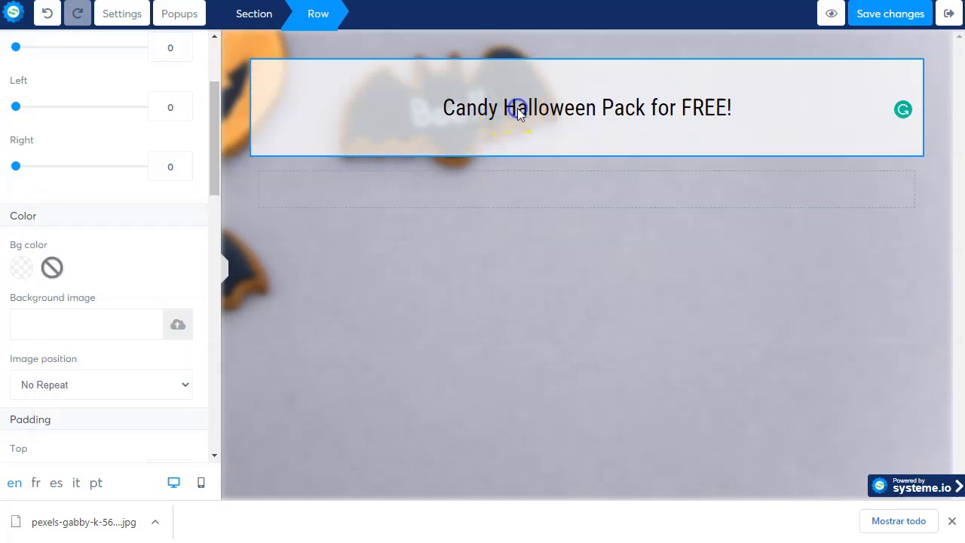
{"action": "left_click", "coordinate": [555, 113]}
{"action": "left_click", "coordinate": [653, 312]}
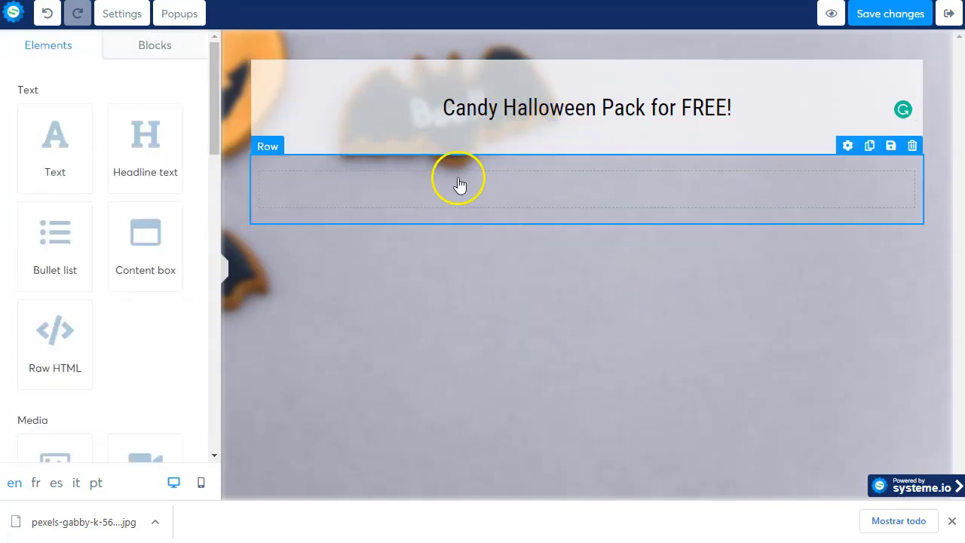
Step: Round the top left and top right corners of the headline row with a corner size of 10
{"action": "left_click", "coordinate": [272, 147]}
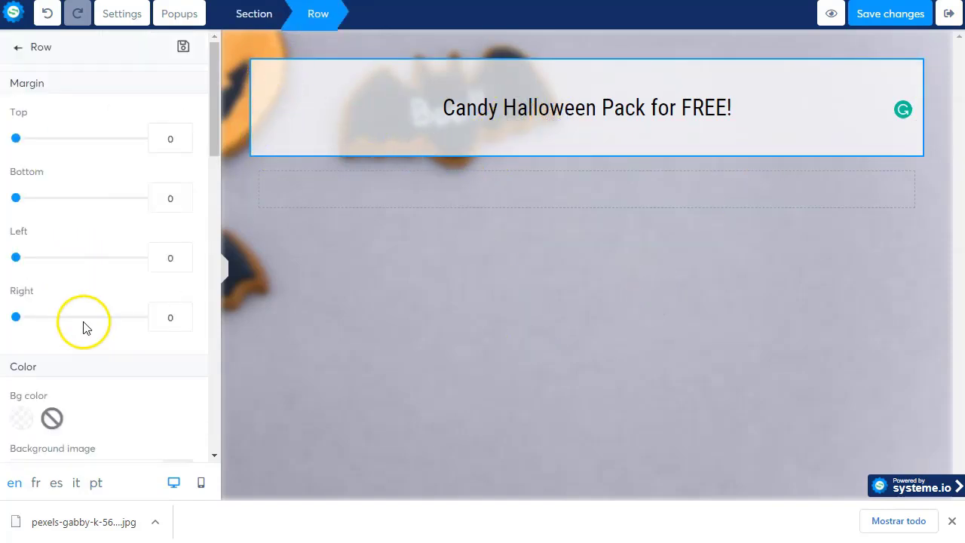
{"action": "scroll", "coordinate": [114, 284], "scroll_direction": "down", "scroll_amount": 3}
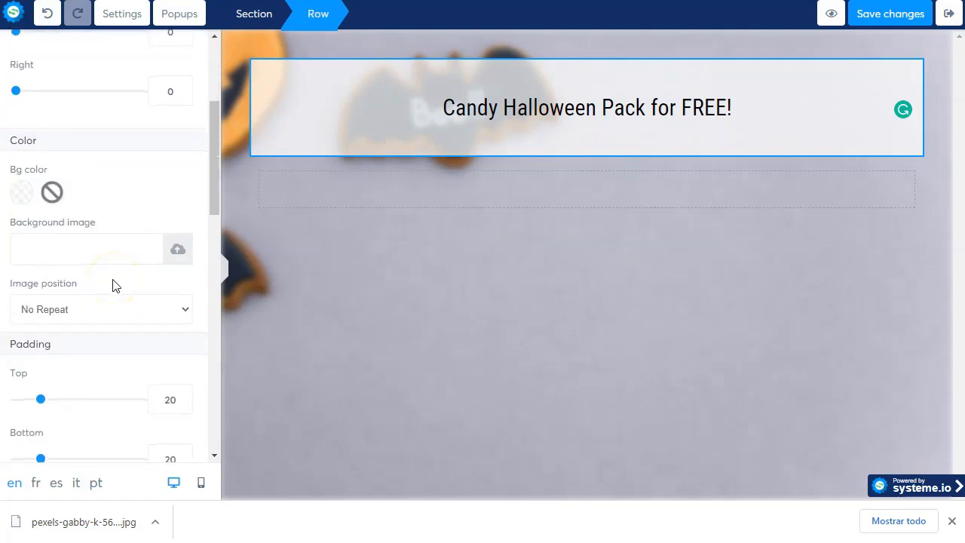
{"action": "scroll", "coordinate": [114, 285], "scroll_direction": "down", "scroll_amount": 2}
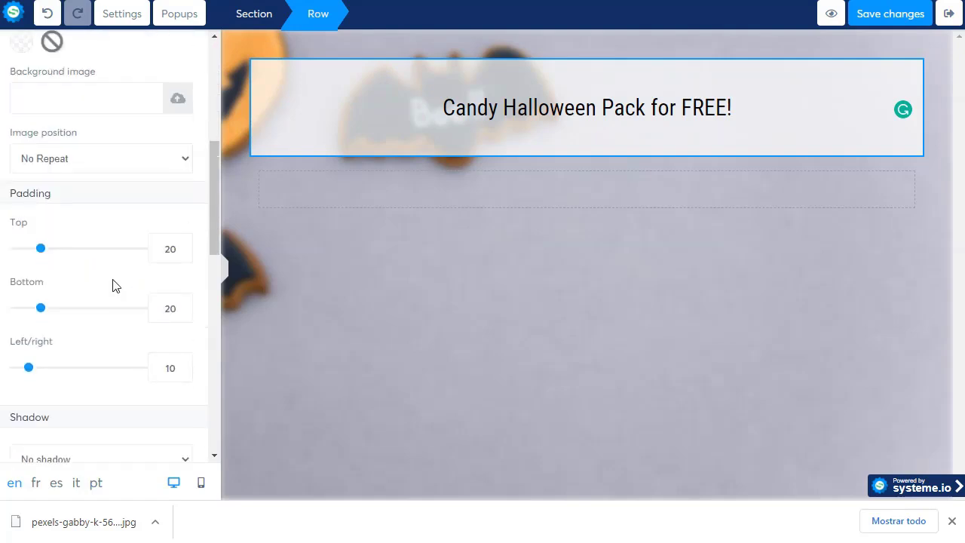
{"action": "scroll", "coordinate": [114, 284], "scroll_direction": "down", "scroll_amount": 3}
{"action": "left_click", "coordinate": [101, 349]}
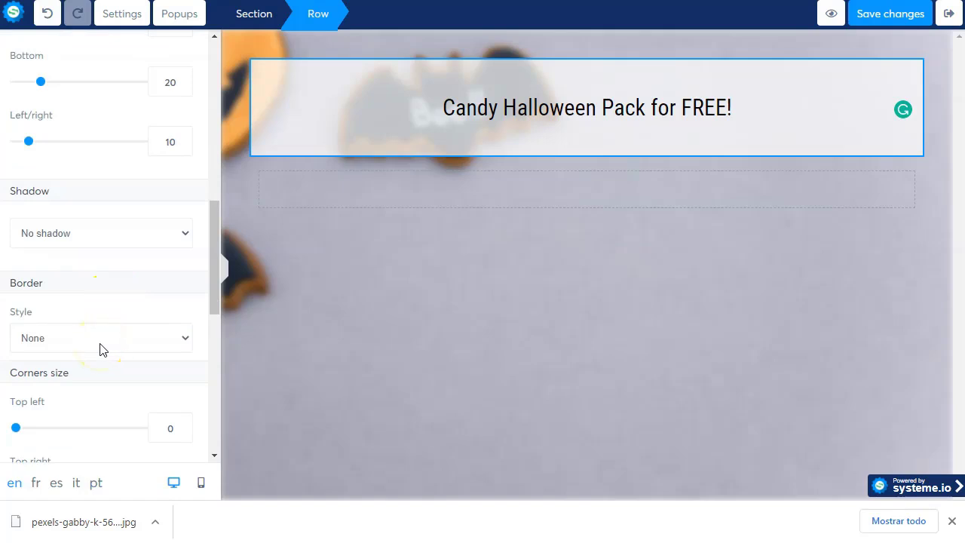
{"action": "scroll", "coordinate": [100, 345], "scroll_direction": "down", "scroll_amount": 3}
{"action": "left_click", "coordinate": [75, 167]}
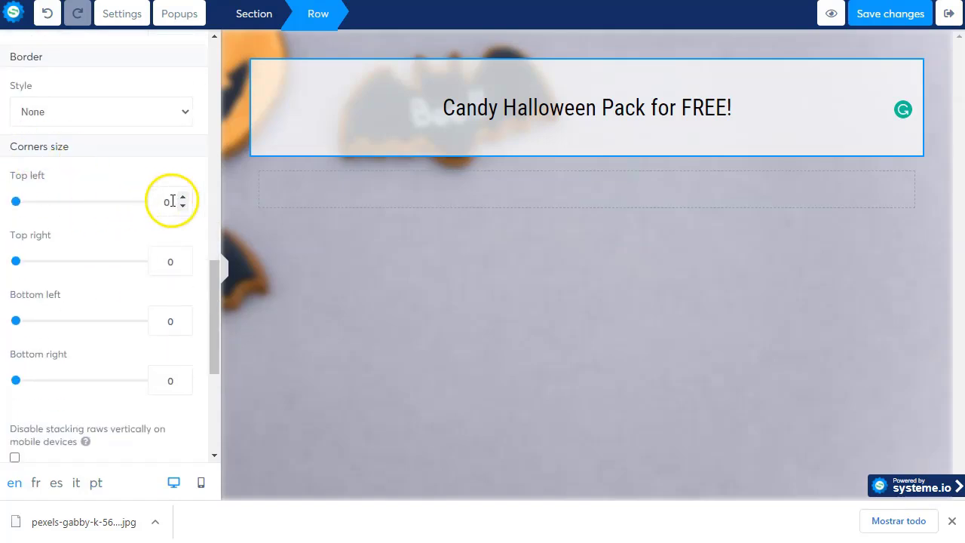
{"action": "left_click_drag", "start_coordinate": [170, 200], "coordinate": [147, 209]}
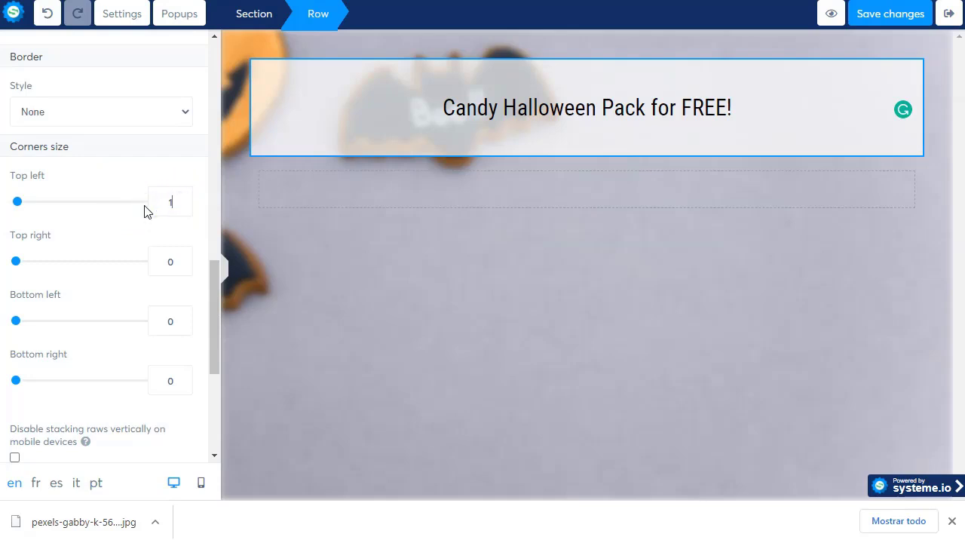
{"action": "left_click", "coordinate": [163, 269]}
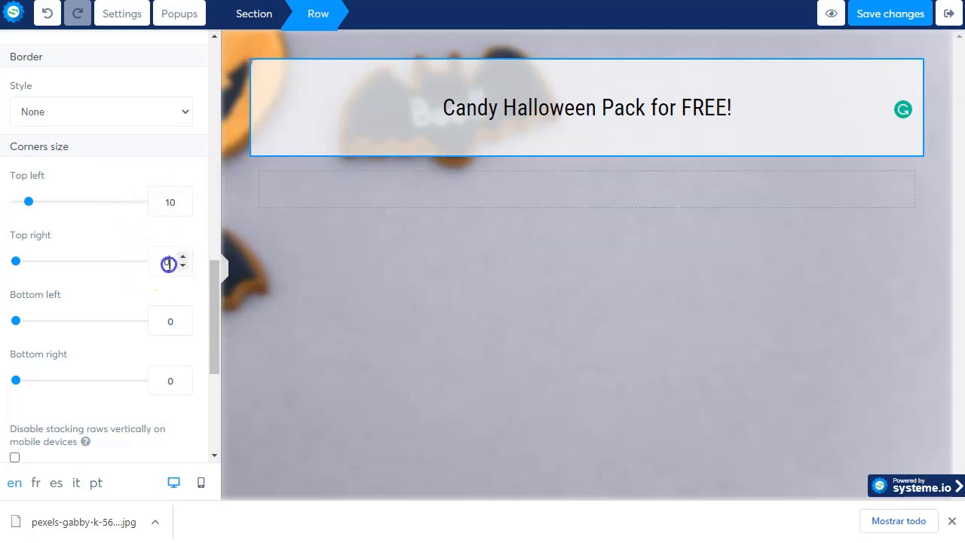
{"action": "type", "text": "10"}
Step: Set the headline row's bottom left and bottom right corner sizes to 10 and deselect the row
{"action": "left_click", "coordinate": [166, 312]}
{"action": "double_click", "coordinate": [161, 318]}
{"action": "type", "text": "10"}
{"action": "left_click", "coordinate": [166, 373]}
{"action": "double_click", "coordinate": [153, 384]}
{"action": "type", "text": "10"}
{"action": "left_click", "coordinate": [103, 402]}
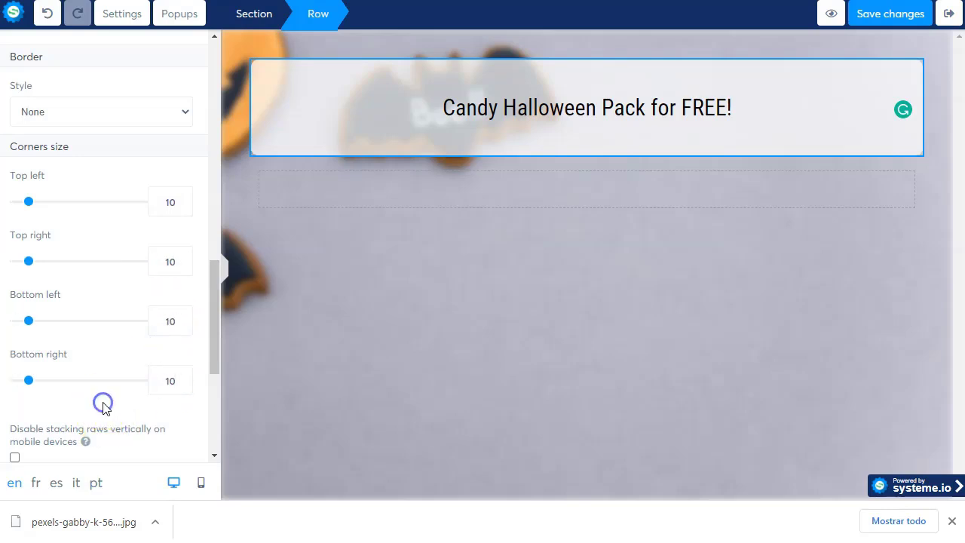
{"action": "left_click", "coordinate": [372, 298]}
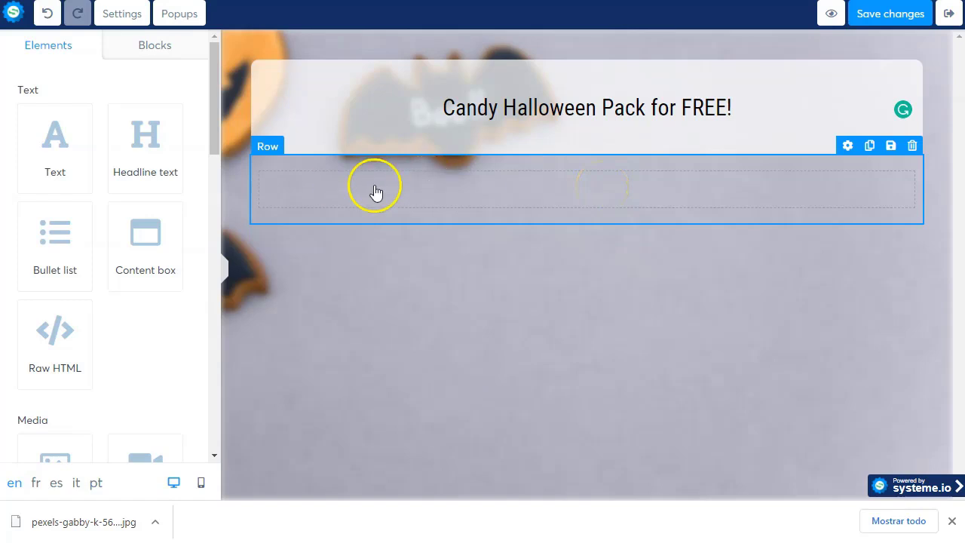
Step: Add a text element to the page and place it in the empty row directly below the headline
{"action": "left_click_drag", "start_coordinate": [42, 151], "coordinate": [463, 216]}
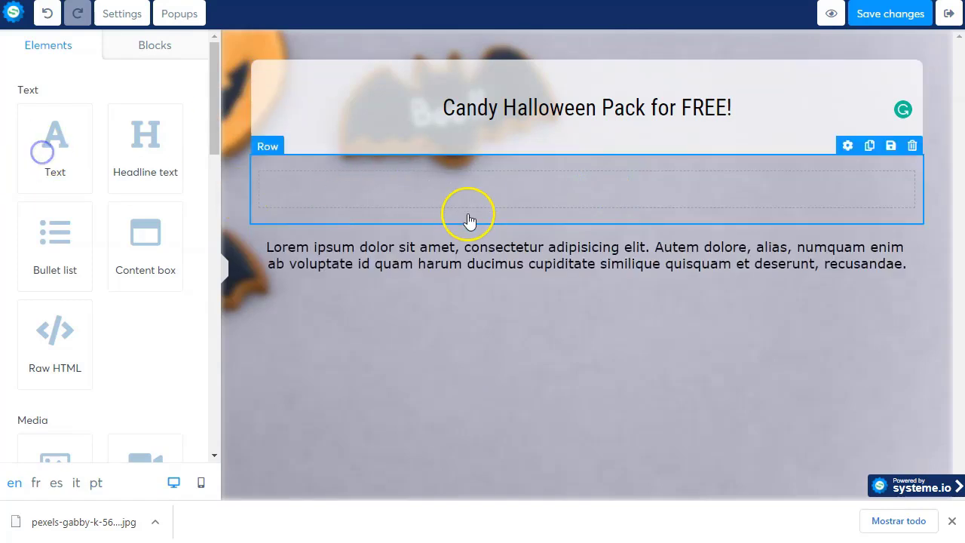
{"action": "left_click", "coordinate": [584, 242]}
{"action": "left_click_drag", "start_coordinate": [583, 241], "coordinate": [595, 190]}
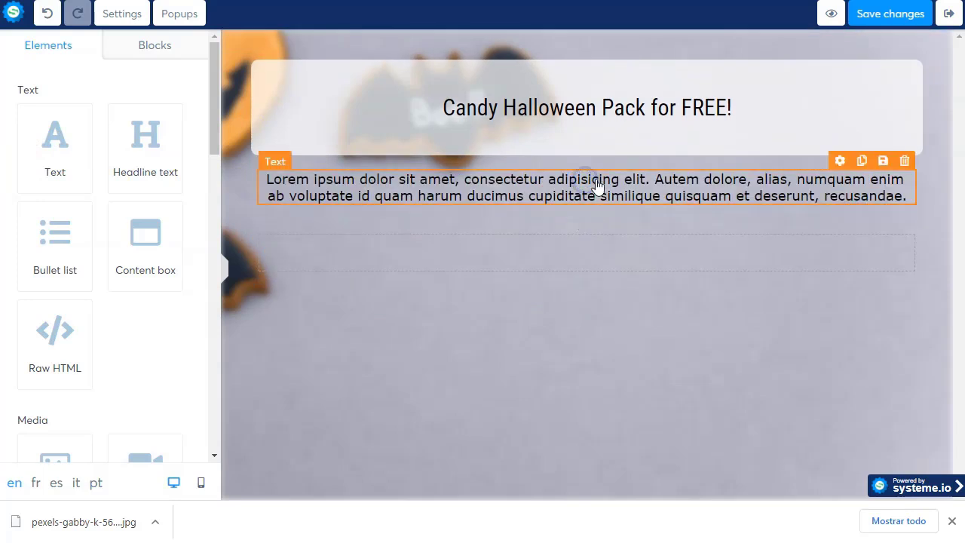
Step: Replace the placeholder text below the headline with "We have 1000 Candy Halloween Packs to Give." and start a new line
{"action": "double_click", "coordinate": [620, 189]}
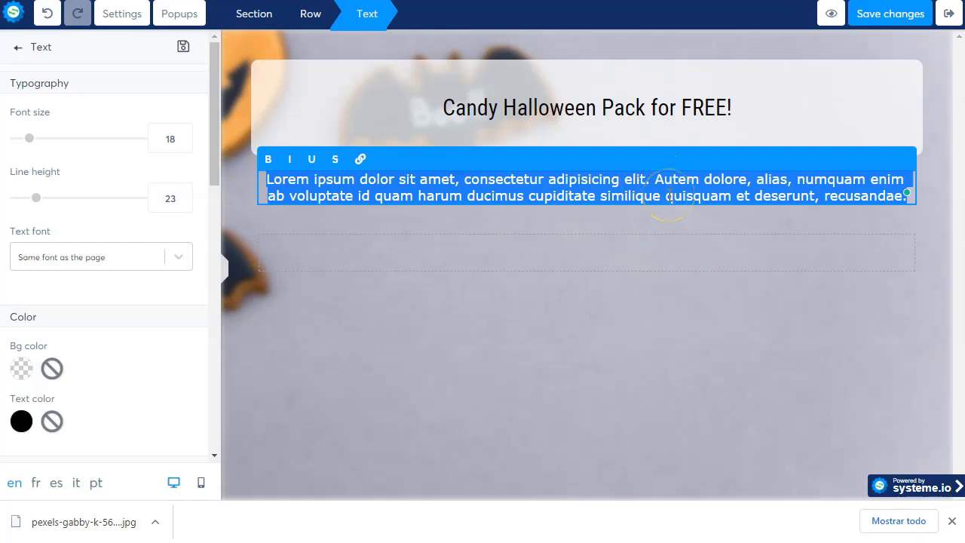
{"action": "type", "text": "We"}
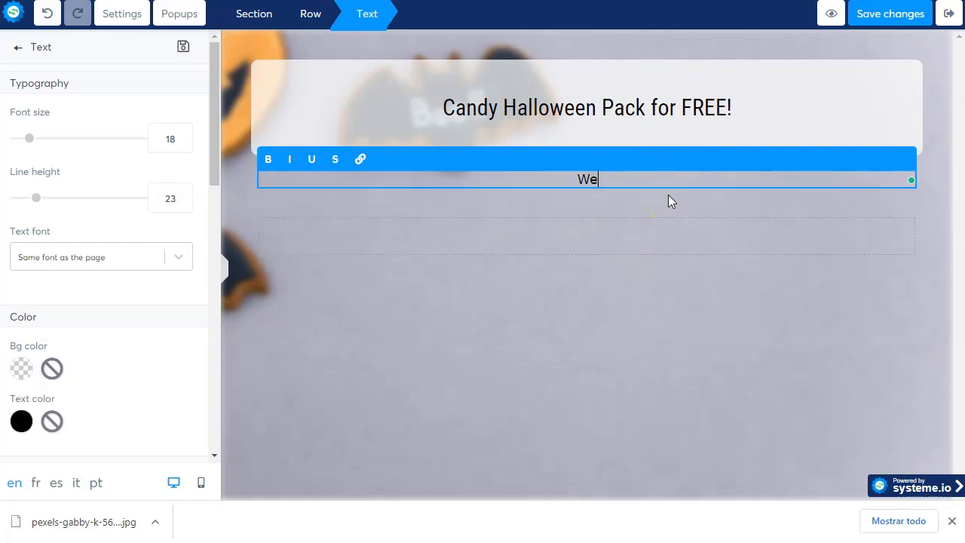
{"action": "type", "text": " have 1000 "}
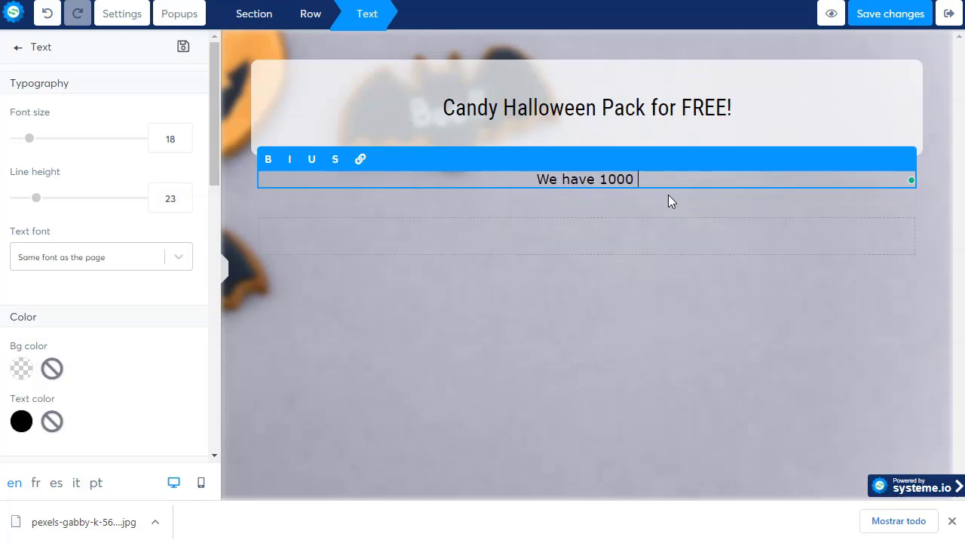
{"action": "type", "text": "Can"}
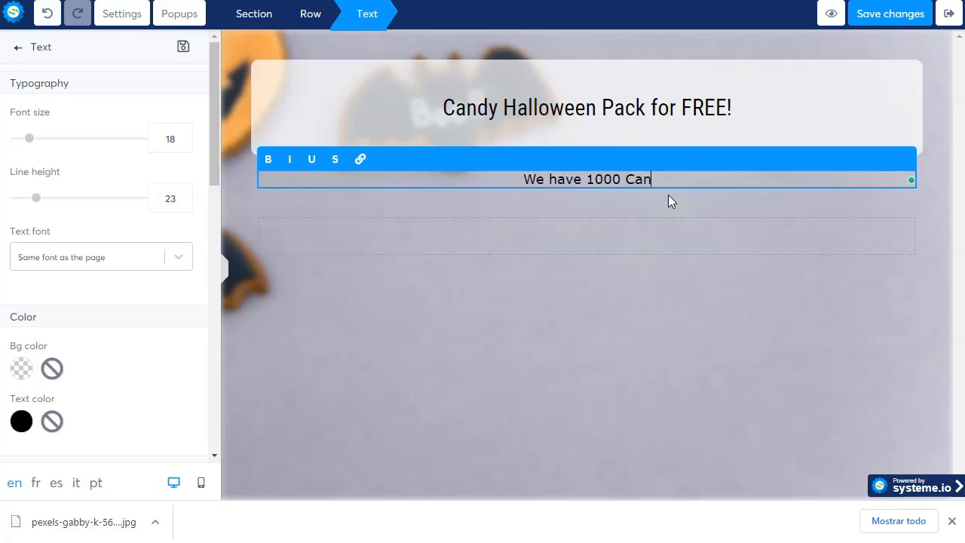
{"action": "type", "text": "dy Hallowe"}
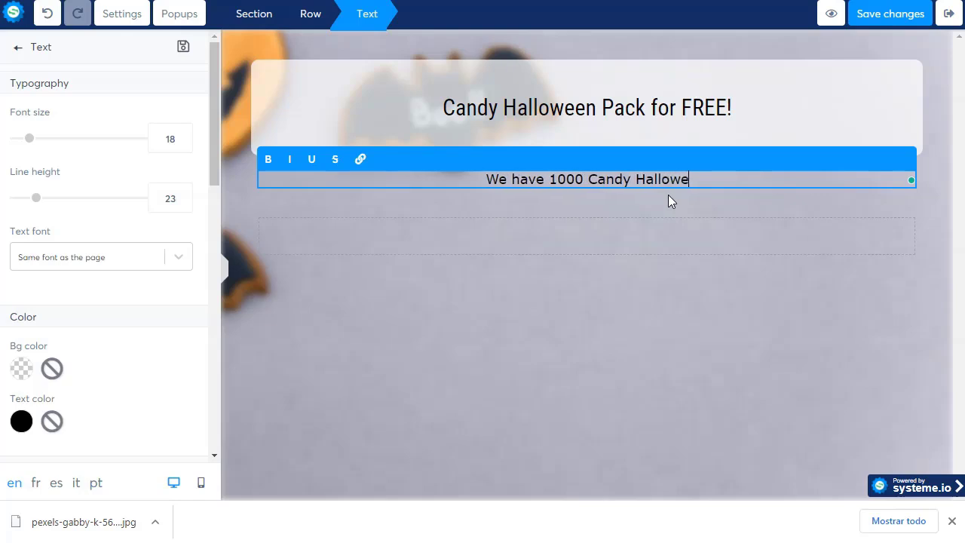
{"action": "type", "text": "en"}
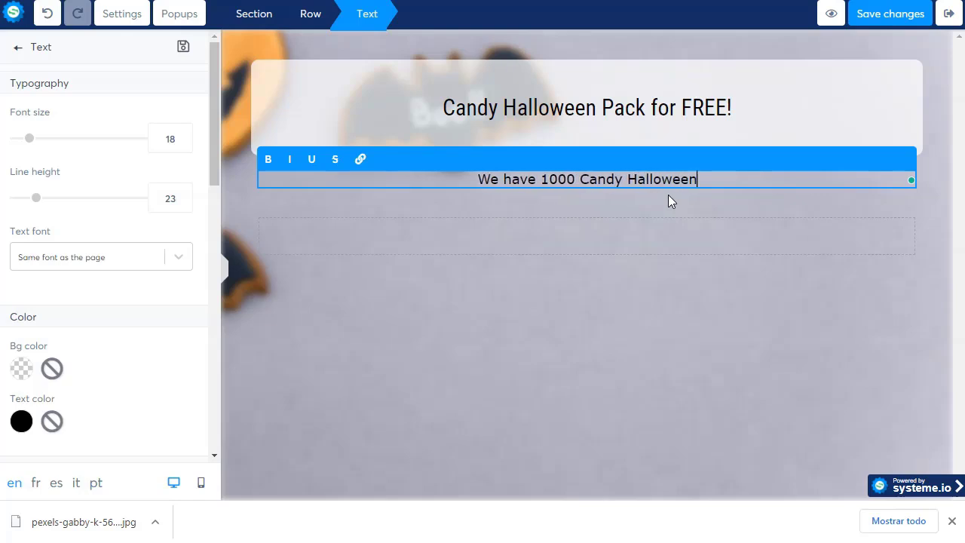
{"action": "type", "text": " Packs t"}
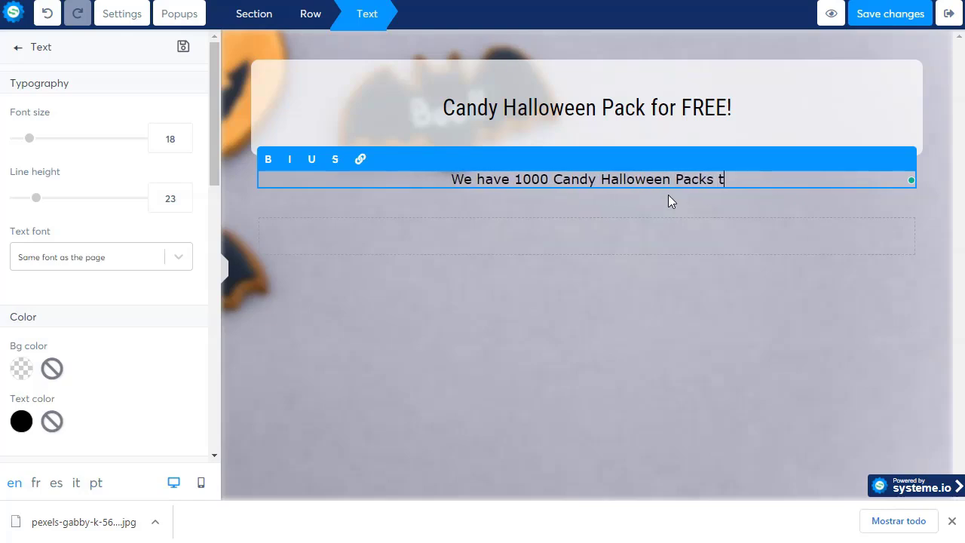
{"action": "type", "text": "o Give"}
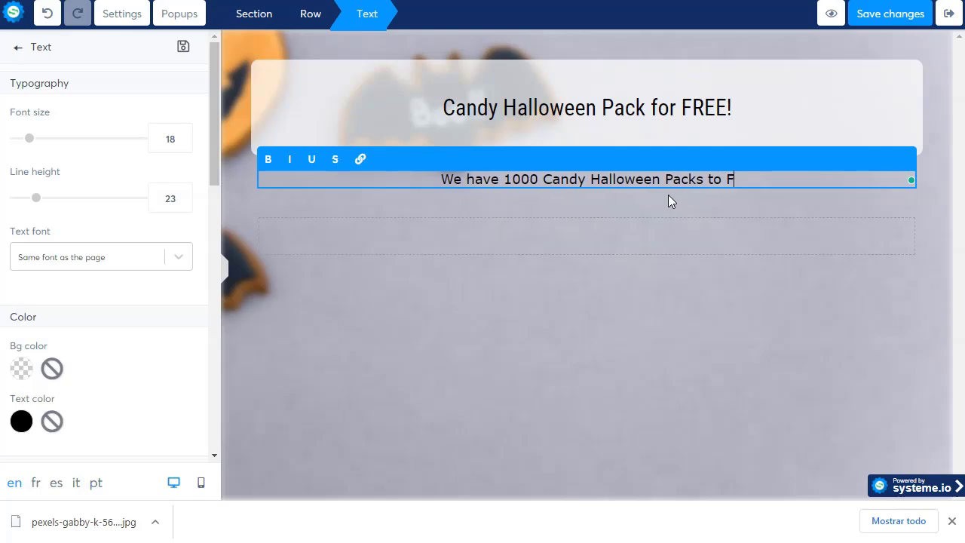
{"action": "type", "text": "."}
{"action": "key", "text": "Return"}
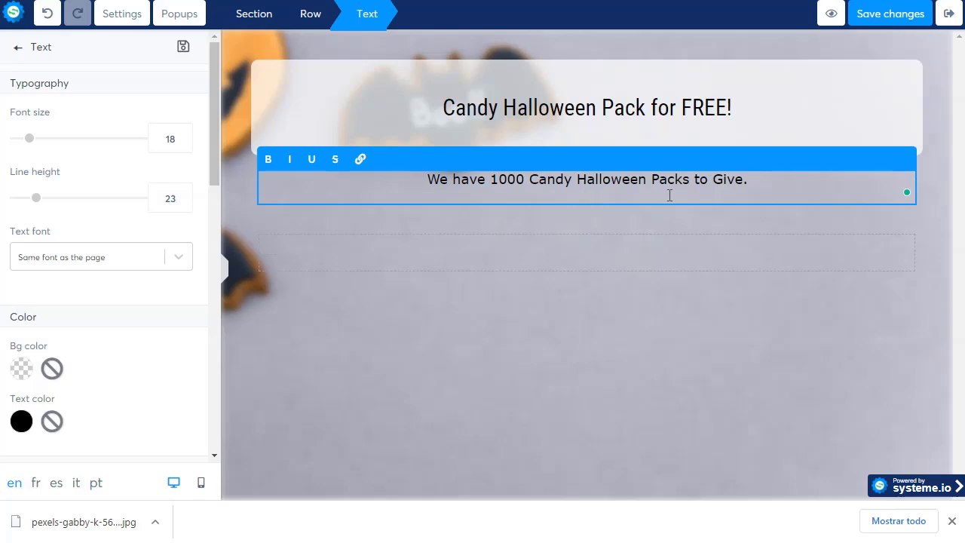
Step: Write the text element's second line as "Take this little survey to a chance to win one of them"
{"action": "type", "text": "Take this little"}
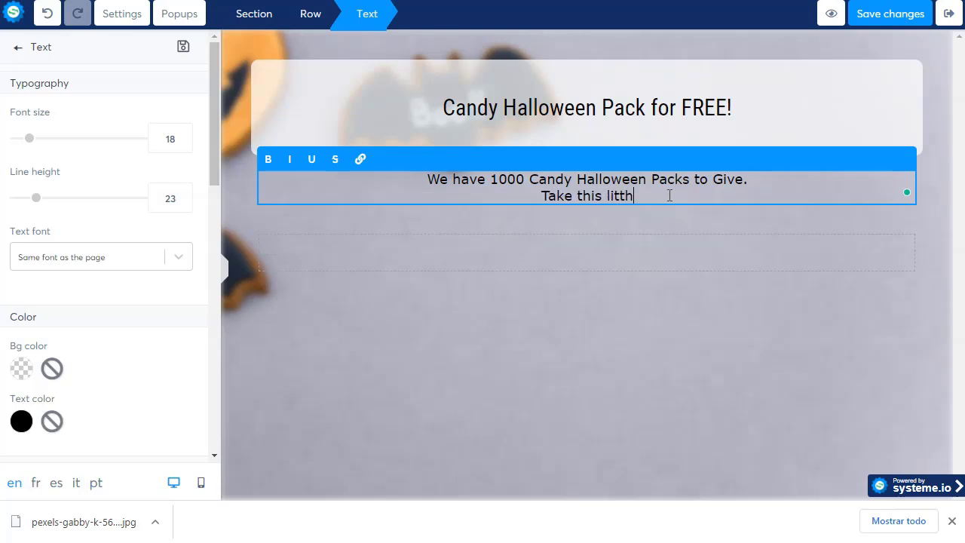
{"action": "key", "text": "BackSpace"}
{"action": "type", "text": "e "}
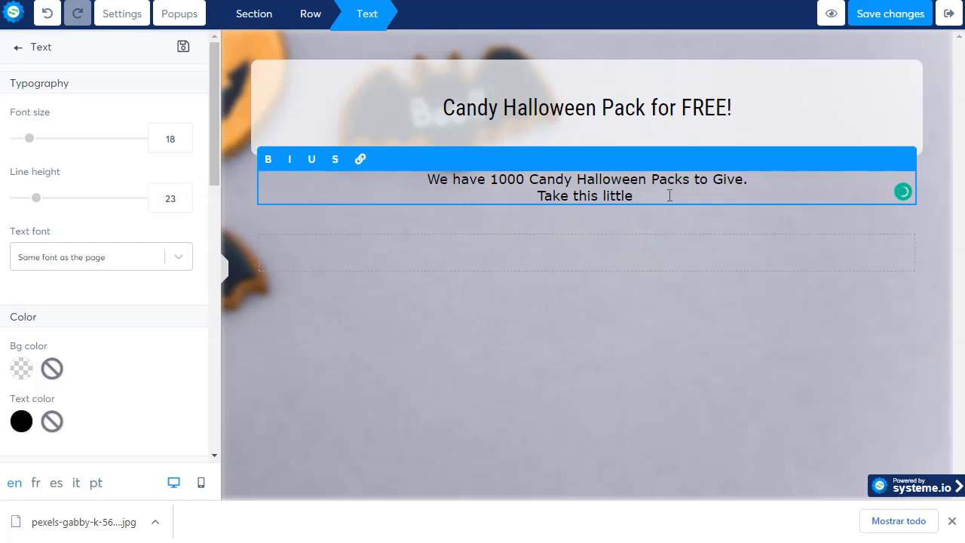
{"action": "type", "text": "survey "}
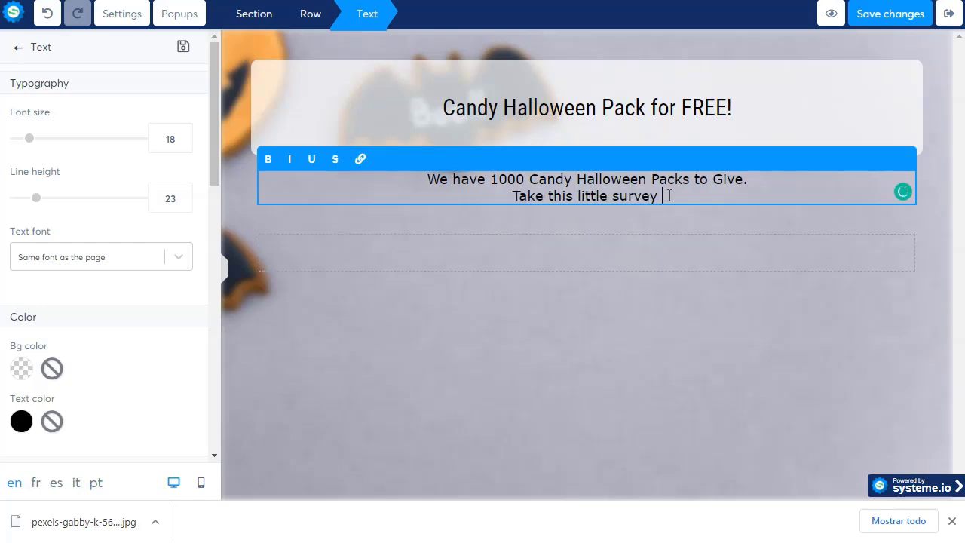
{"action": "type", "text": "to a c"}
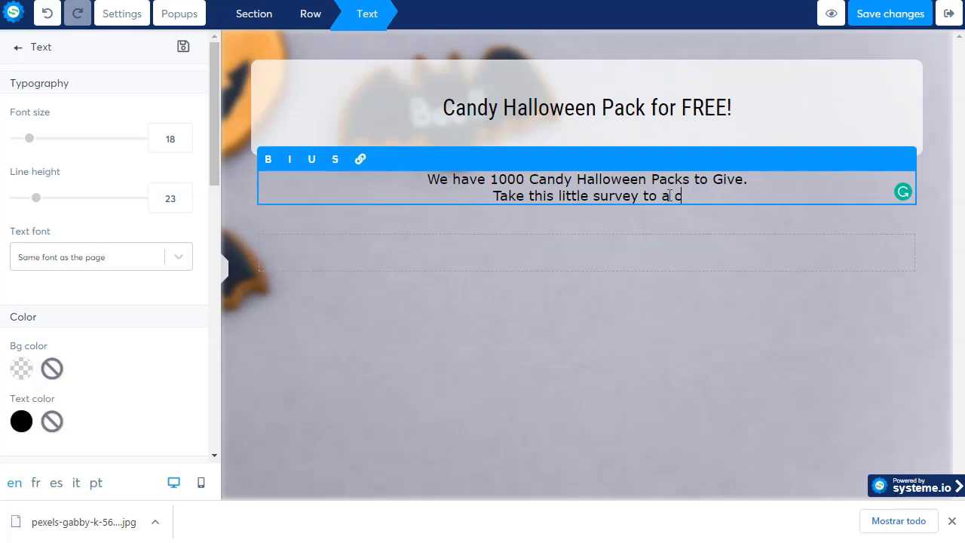
{"action": "type", "text": "hance "}
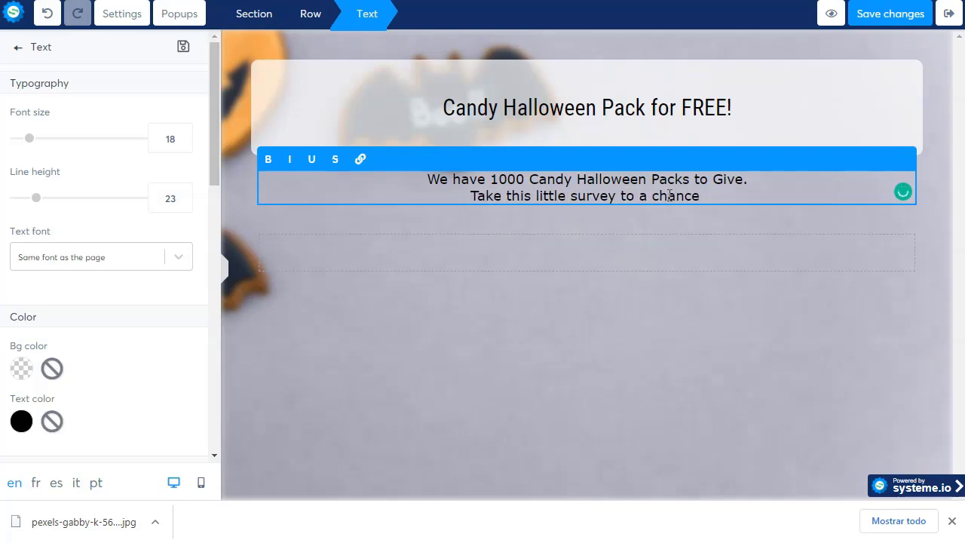
{"action": "type", "text": "to"}
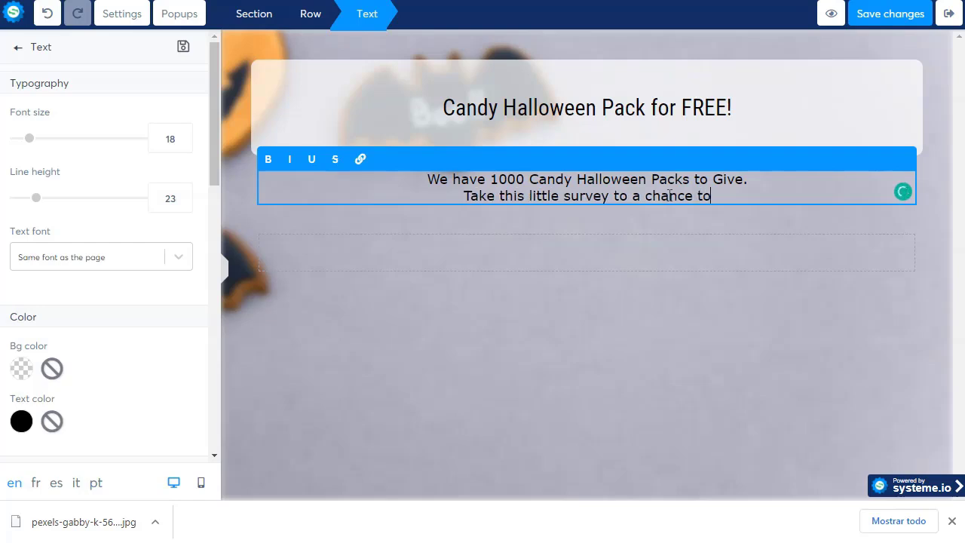
{"action": "type", "text": " win one of "}
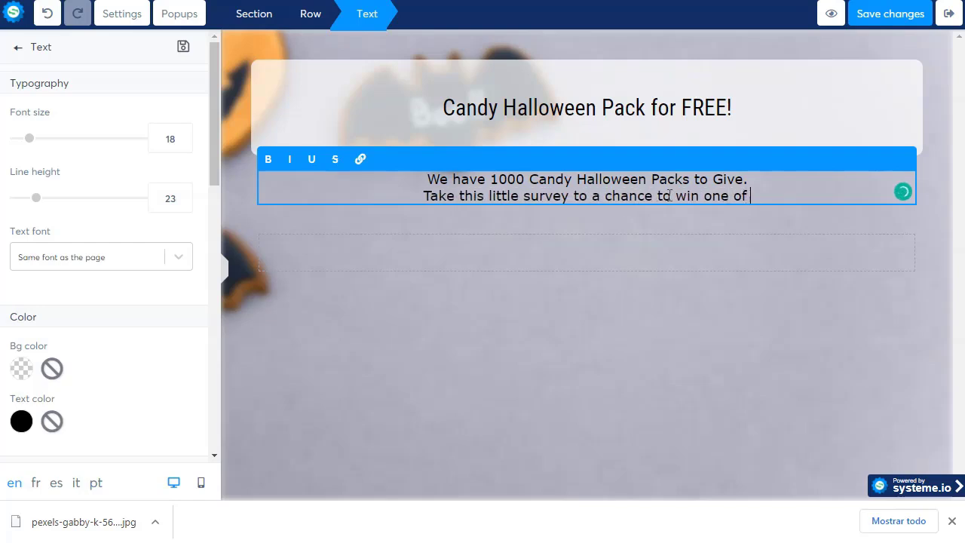
{"action": "type", "text": "them"}
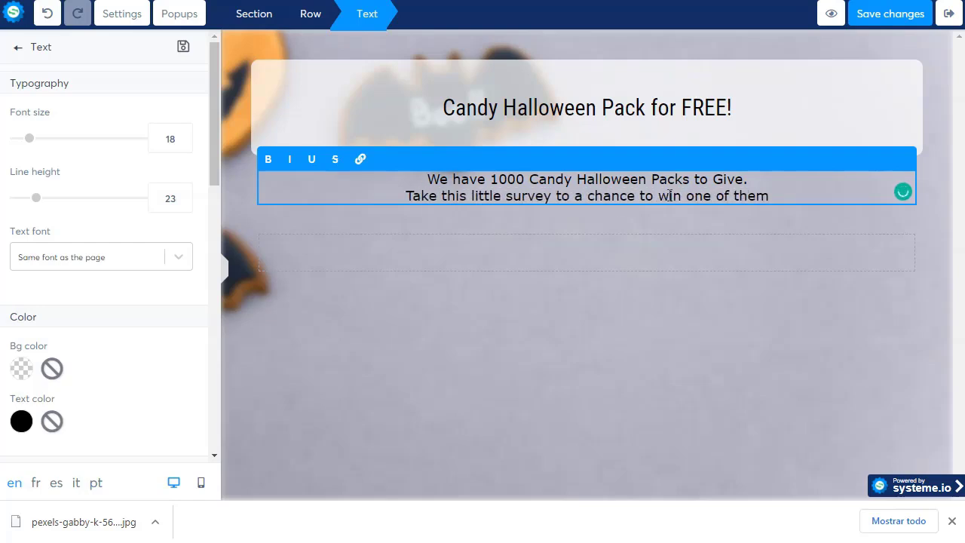
Step: Set the two-line text's font to the Google font Roboto Condensed and its font size to 24
{"action": "triple_click", "coordinate": [582, 192]}
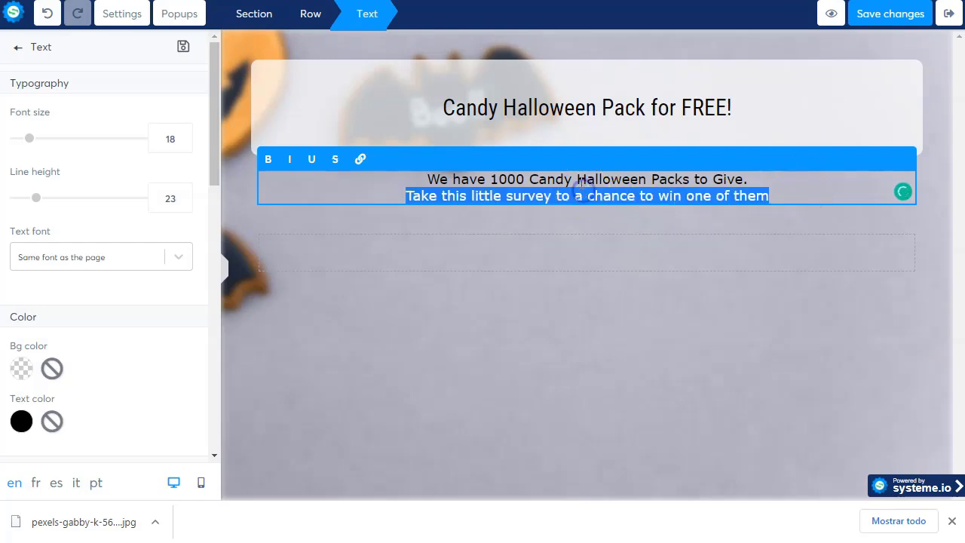
{"action": "left_click", "coordinate": [577, 179]}
{"action": "left_click_drag", "start_coordinate": [354, 188], "coordinate": [805, 196]}
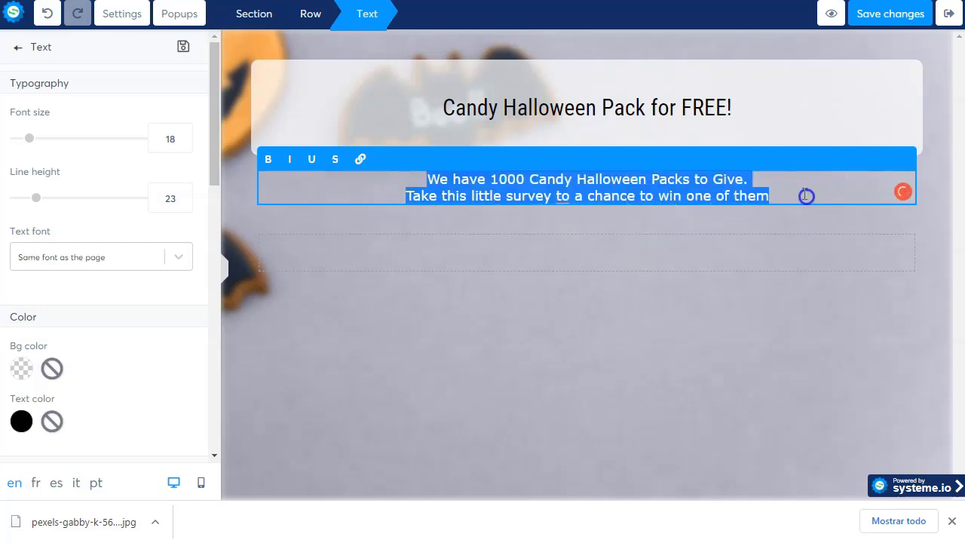
{"action": "left_click", "coordinate": [110, 264]}
{"action": "left_click", "coordinate": [65, 314]}
{"action": "left_click", "coordinate": [75, 298]}
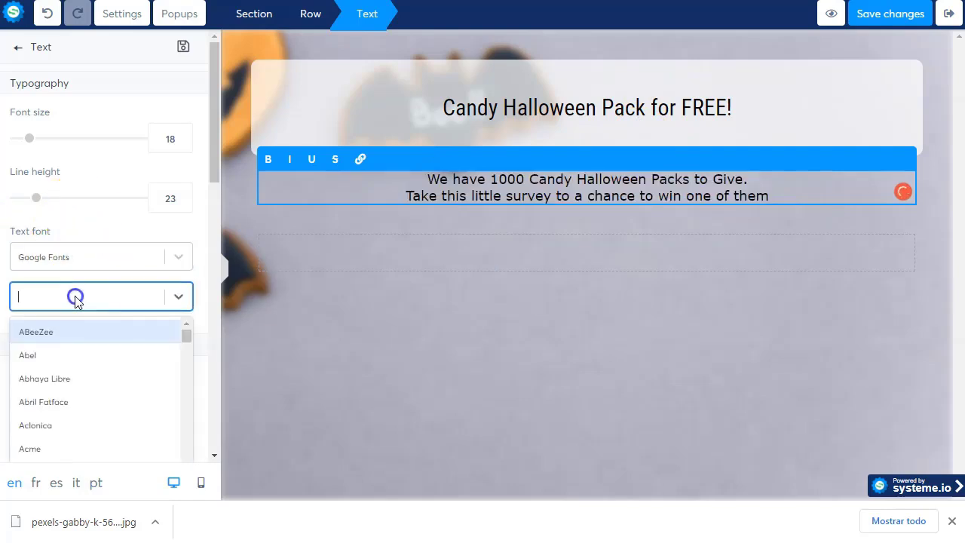
{"action": "type", "text": "robo"}
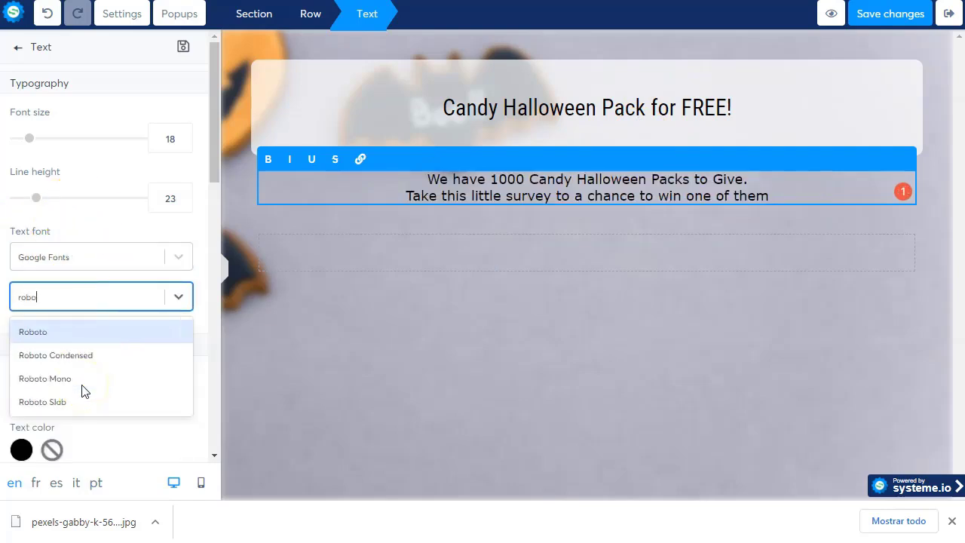
{"action": "left_click", "coordinate": [67, 356]}
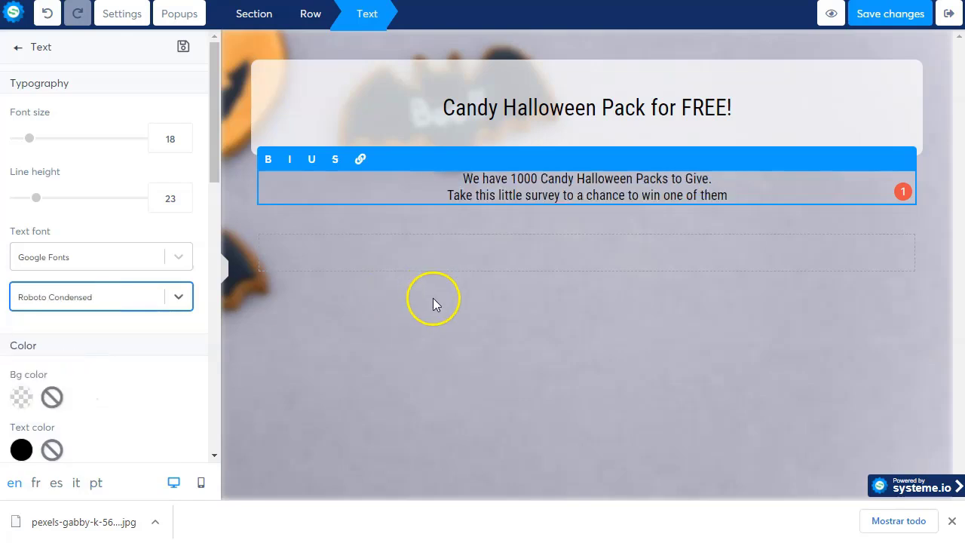
{"action": "left_click_drag", "start_coordinate": [175, 139], "coordinate": [148, 132]}
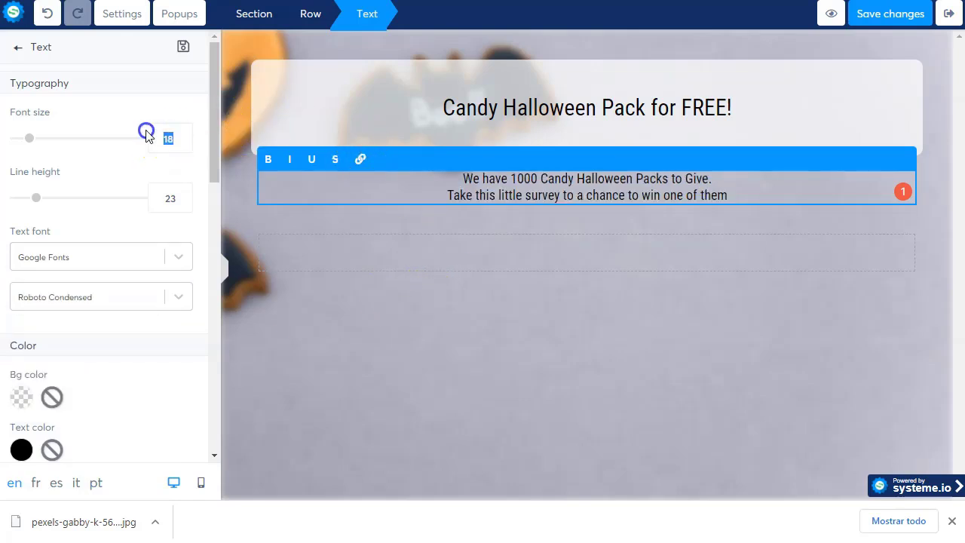
{"action": "type", "text": "24"}
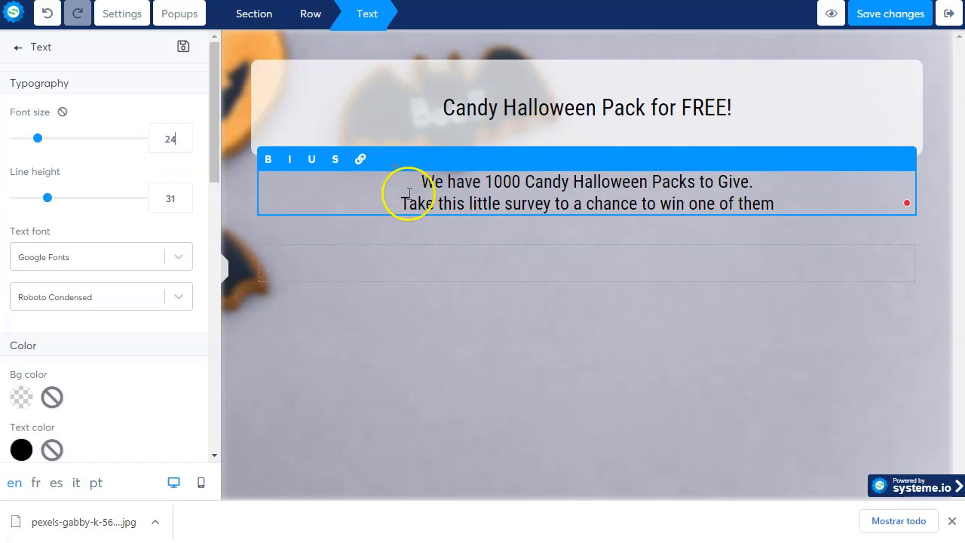
Step: Check the page layout in the mobile view and return to the desktop view
{"action": "left_click", "coordinate": [258, 330]}
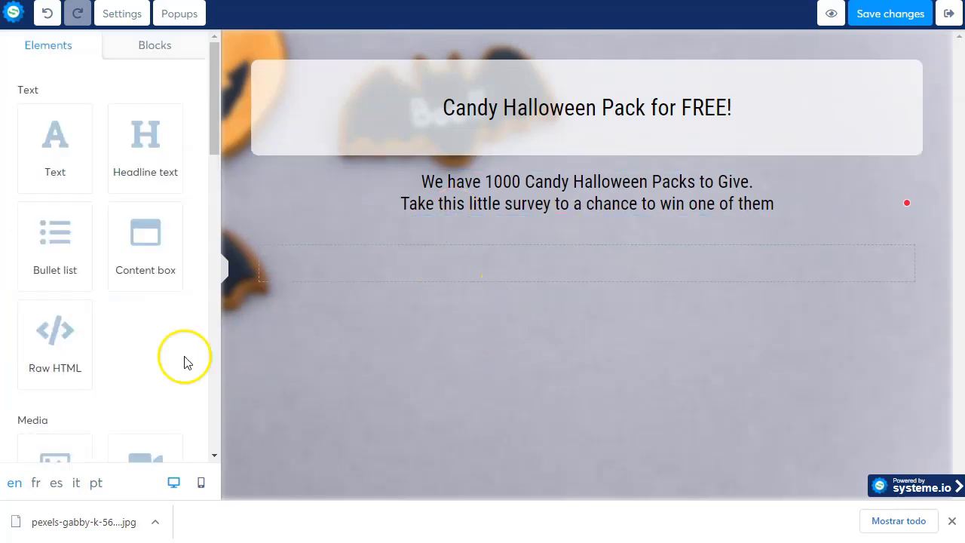
{"action": "left_click", "coordinate": [201, 484]}
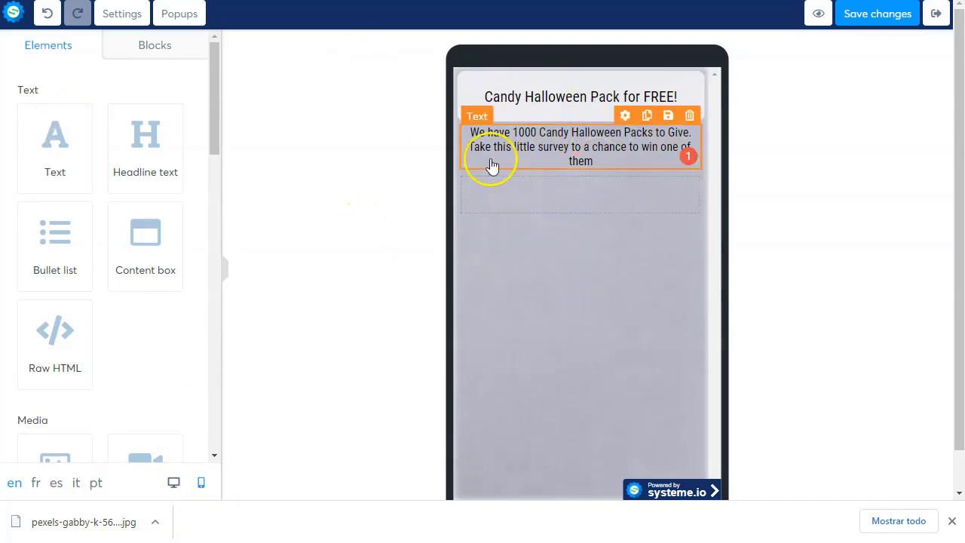
{"action": "left_click", "coordinate": [174, 482]}
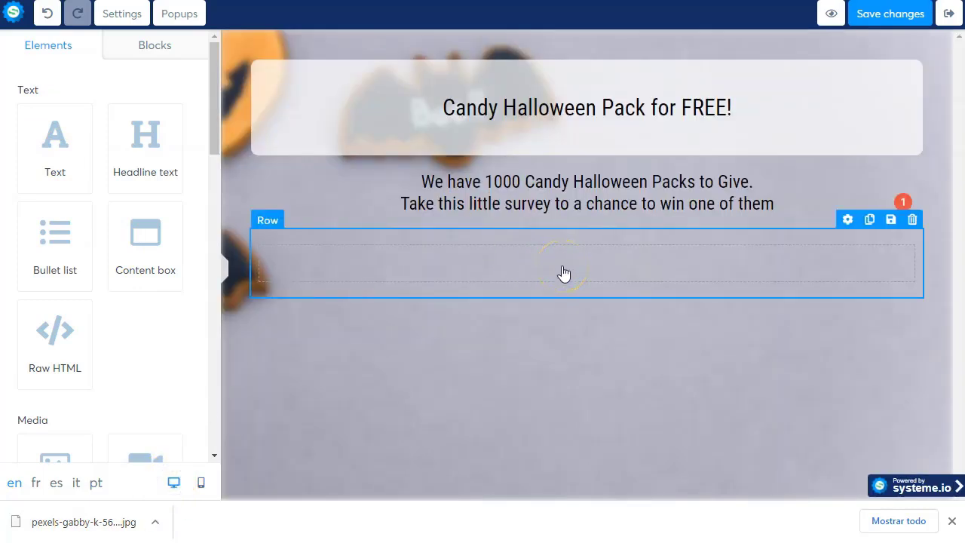
{"action": "left_click", "coordinate": [562, 270]}
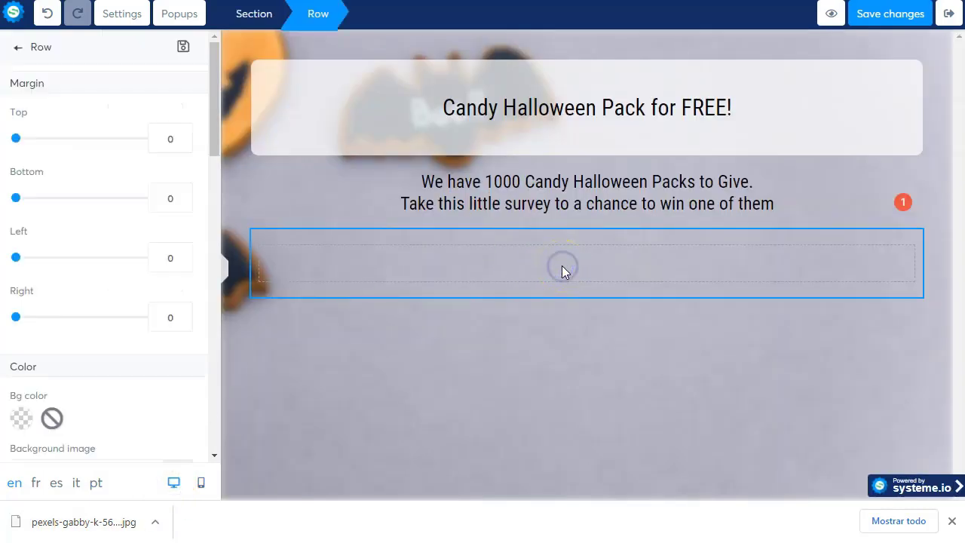
{"action": "scroll", "coordinate": [112, 299], "scroll_direction": "down", "scroll_amount": 2}
{"action": "scroll", "coordinate": [110, 240], "scroll_direction": "up", "scroll_amount": 1}
{"action": "scroll", "coordinate": [110, 240], "scroll_direction": "up", "scroll_amount": 1}
{"action": "left_click", "coordinate": [12, 50]}
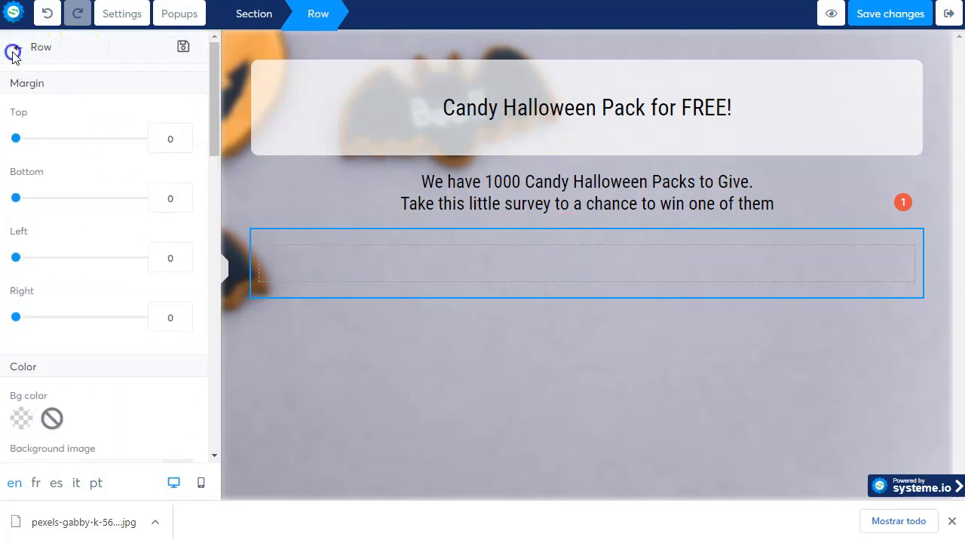
{"action": "left_click", "coordinate": [16, 50]}
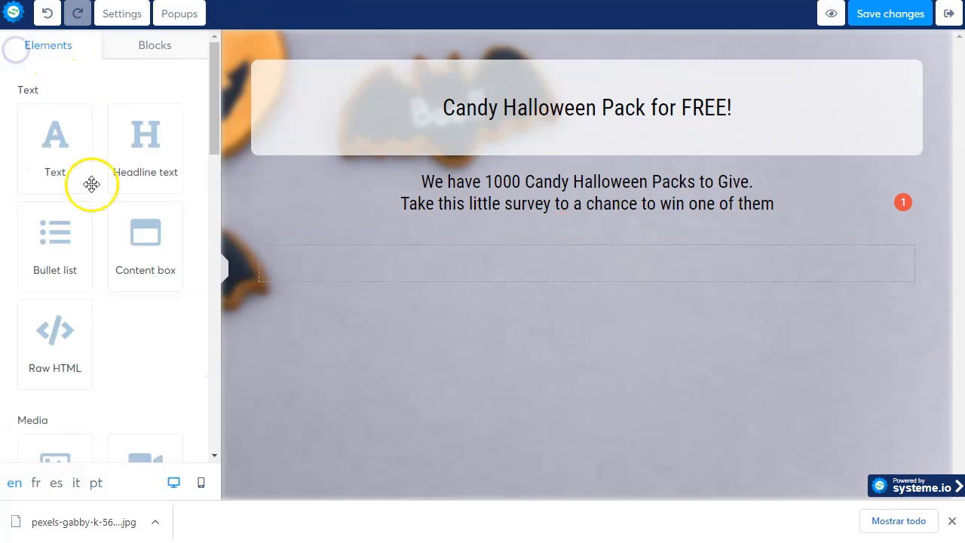
Step: Add a button element to the empty row below the two-line text and open its settings
{"action": "scroll", "coordinate": [55, 305], "scroll_direction": "down", "scroll_amount": 12}
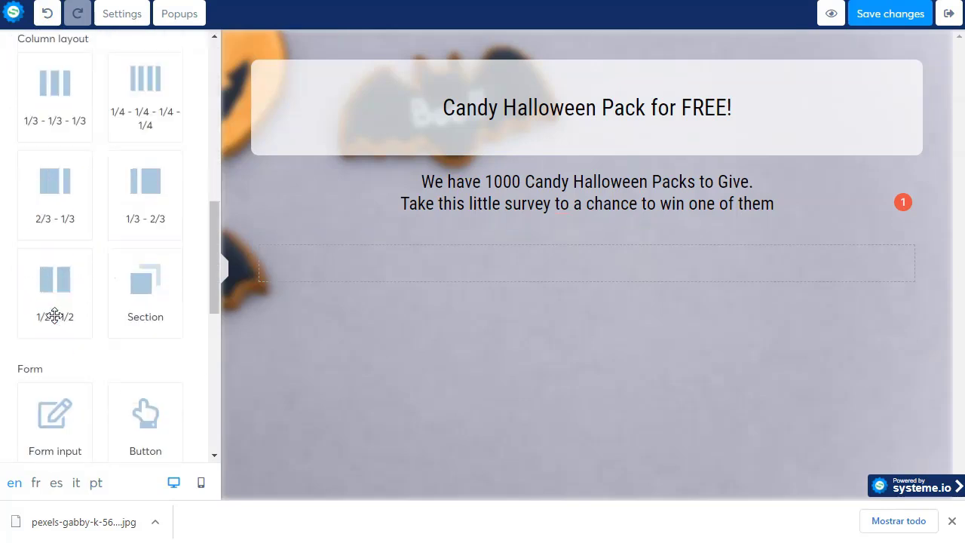
{"action": "left_click_drag", "start_coordinate": [150, 198], "coordinate": [712, 334]}
{"action": "left_click", "coordinate": [593, 338]}
{"action": "left_click_drag", "start_coordinate": [593, 339], "coordinate": [590, 261]}
{"action": "left_click", "coordinate": [593, 280]}
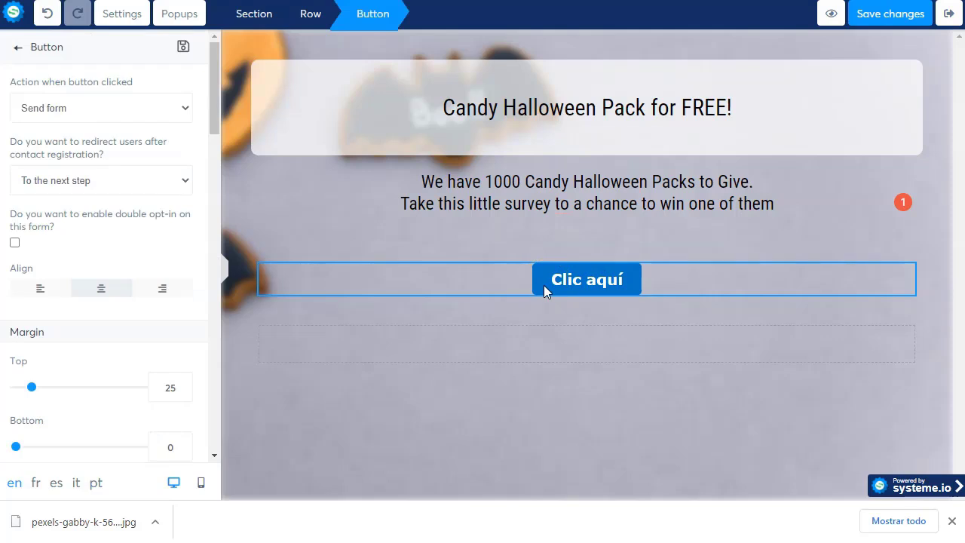
{"action": "left_click", "coordinate": [615, 282]}
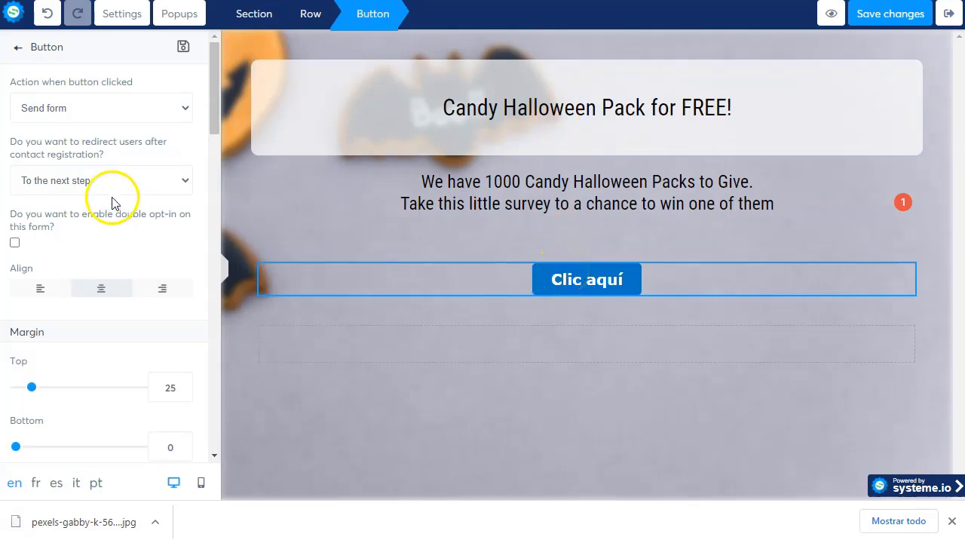
Step: Set the button's background color to black (000000) and its text color to yellow
{"action": "scroll", "coordinate": [92, 360], "scroll_direction": "down", "scroll_amount": 2}
{"action": "scroll", "coordinate": [92, 360], "scroll_direction": "down", "scroll_amount": 2}
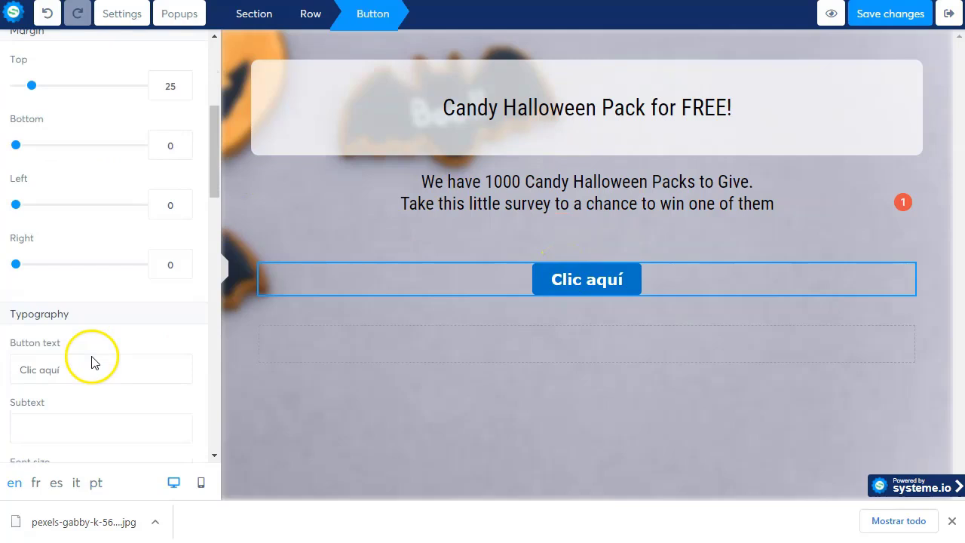
{"action": "scroll", "coordinate": [92, 357], "scroll_direction": "down", "scroll_amount": 5}
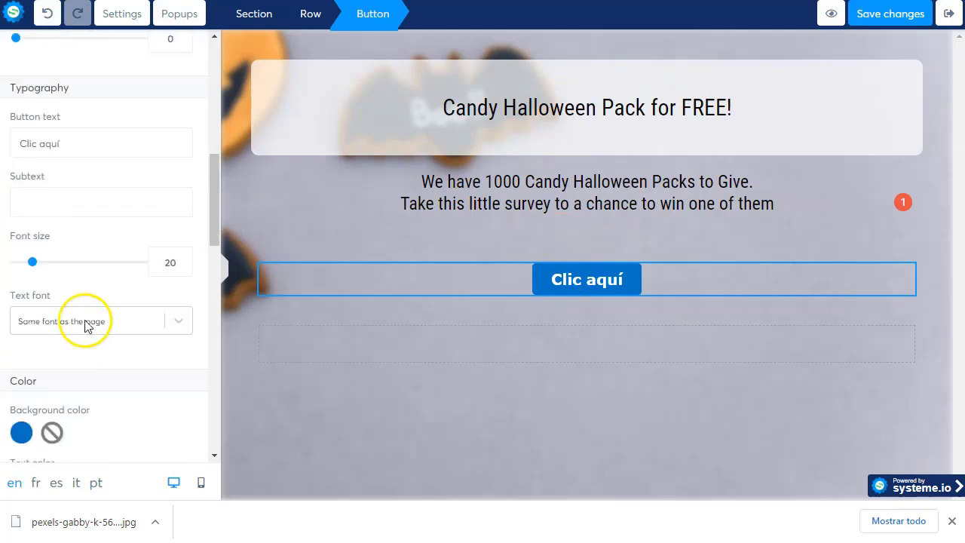
{"action": "left_click", "coordinate": [21, 282]}
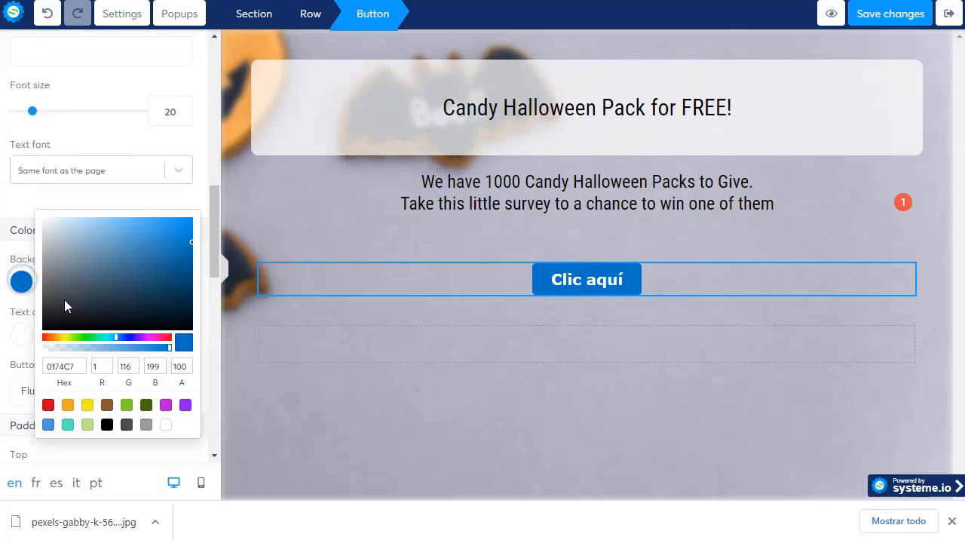
{"action": "left_click", "coordinate": [107, 425]}
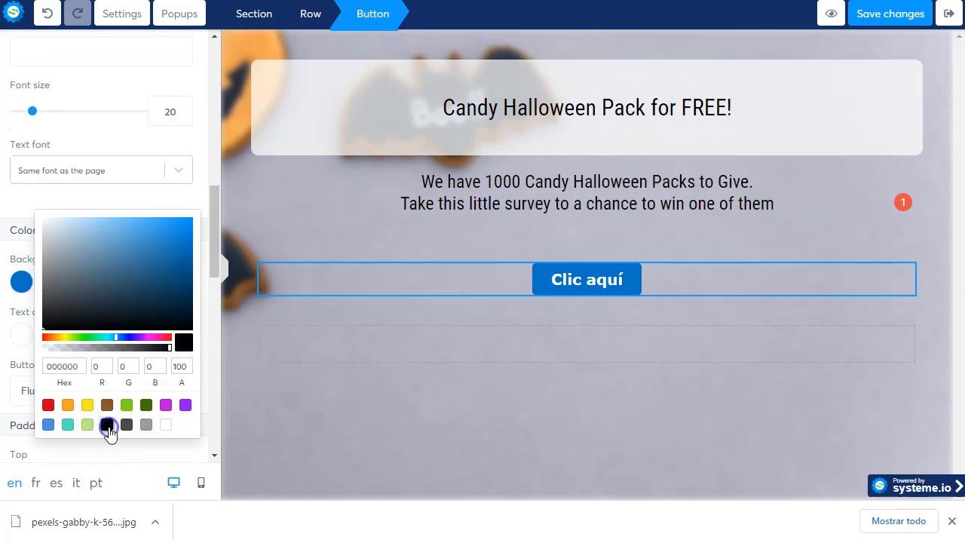
{"action": "left_click", "coordinate": [26, 335]}
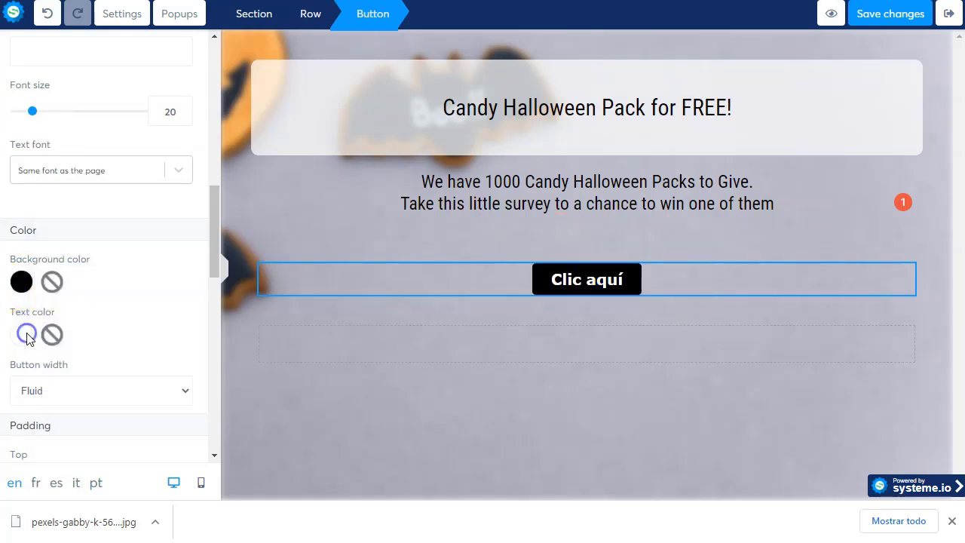
{"action": "left_click", "coordinate": [23, 337]}
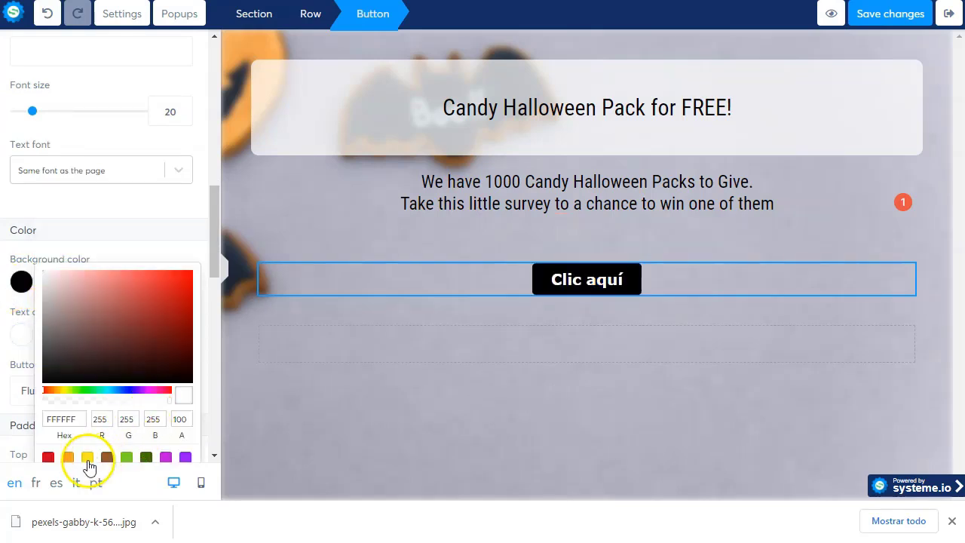
{"action": "left_click", "coordinate": [89, 458]}
{"action": "left_click", "coordinate": [123, 218]}
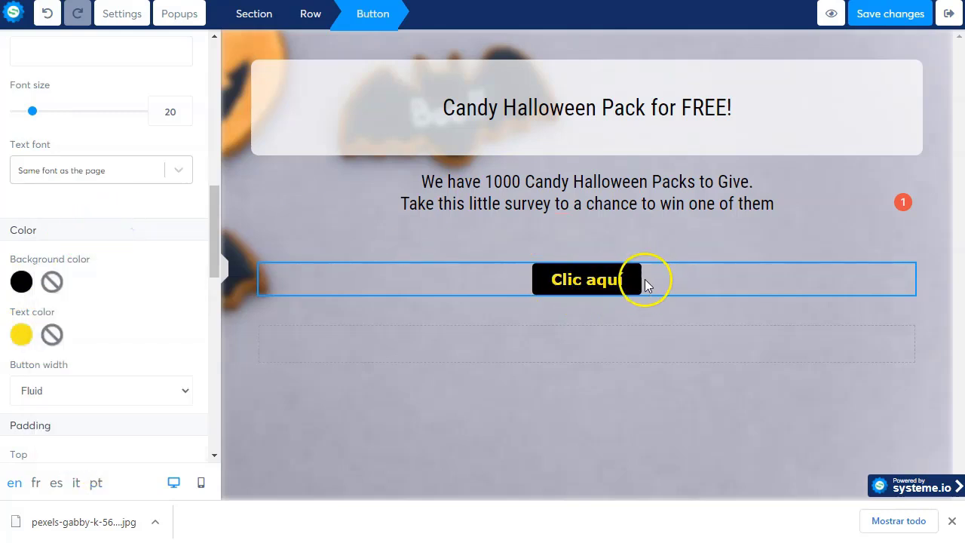
Step: Set the button's width to Fill width
{"action": "left_click", "coordinate": [693, 279]}
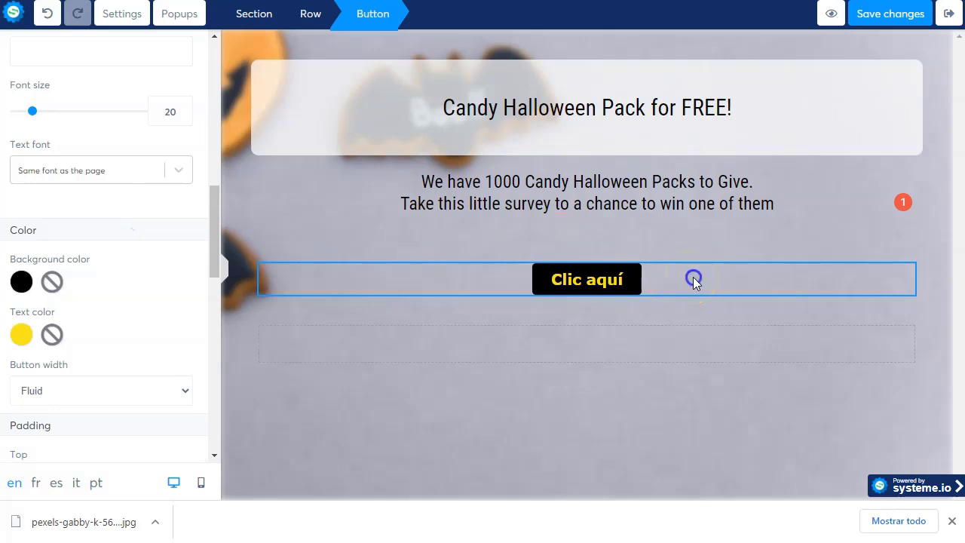
{"action": "left_click", "coordinate": [601, 286]}
{"action": "scroll", "coordinate": [81, 361], "scroll_direction": "down", "scroll_amount": 2}
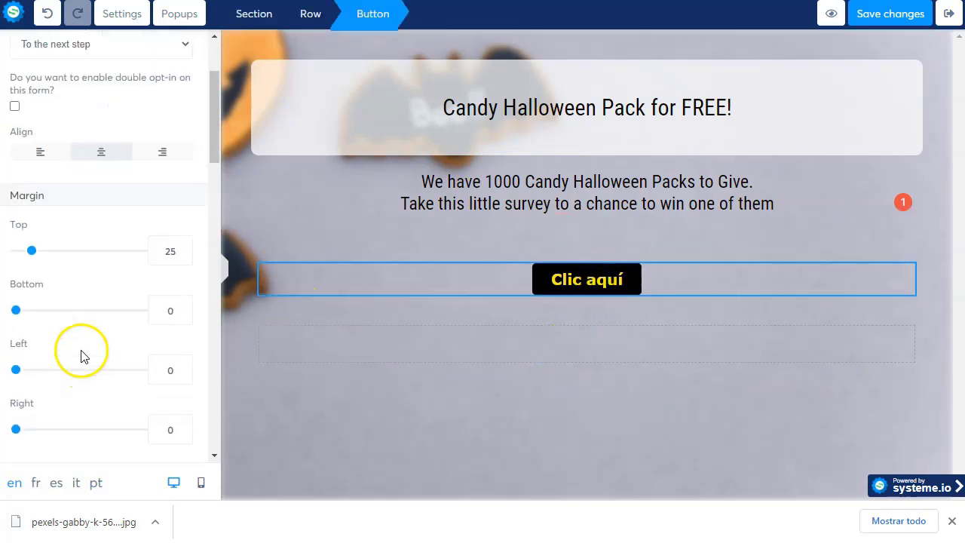
{"action": "scroll", "coordinate": [81, 356], "scroll_direction": "up", "scroll_amount": 2}
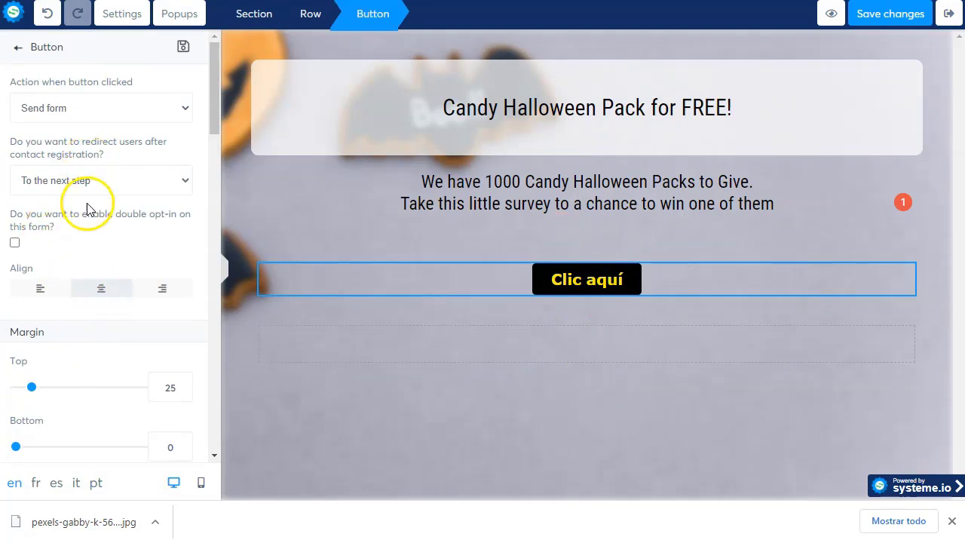
{"action": "scroll", "coordinate": [80, 377], "scroll_direction": "down", "scroll_amount": 6}
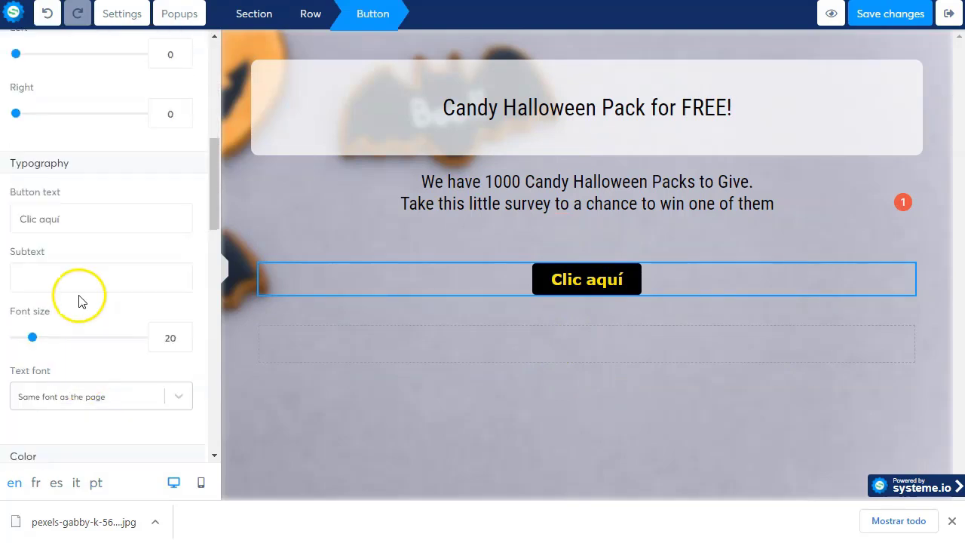
{"action": "scroll", "coordinate": [79, 305], "scroll_direction": "down", "scroll_amount": 5}
{"action": "left_click", "coordinate": [73, 240]}
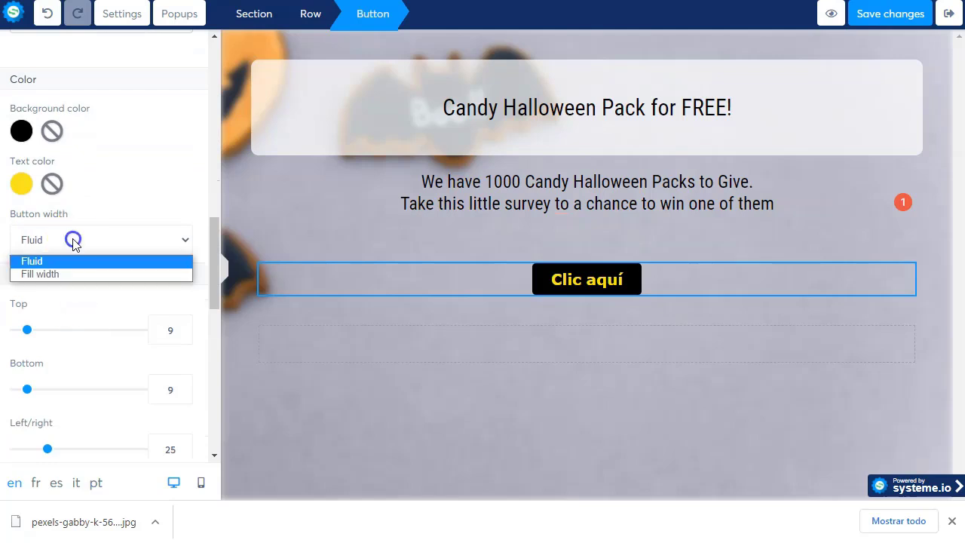
{"action": "left_click", "coordinate": [71, 274]}
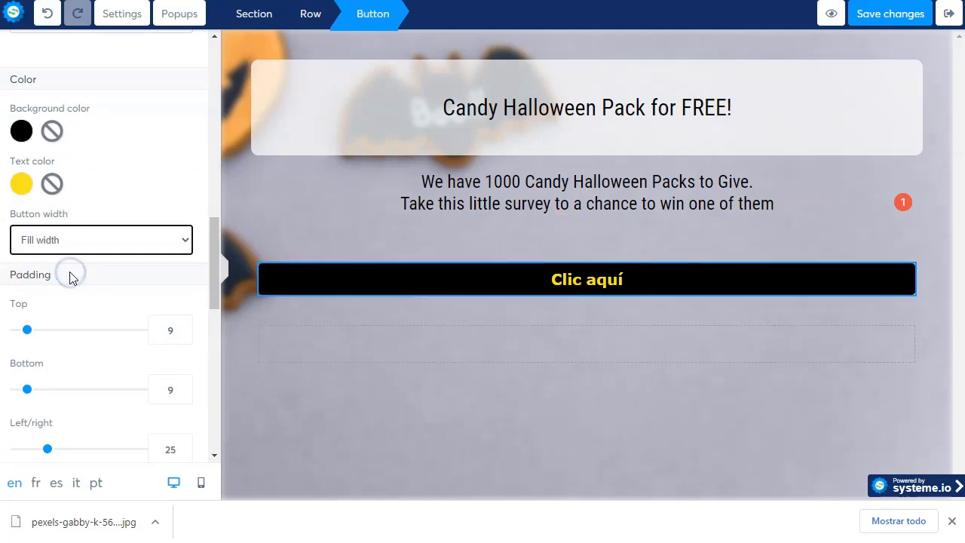
Step: Replace the button's text with "USA" and deselect the button
{"action": "scroll", "coordinate": [70, 278], "scroll_direction": "up", "scroll_amount": 6}
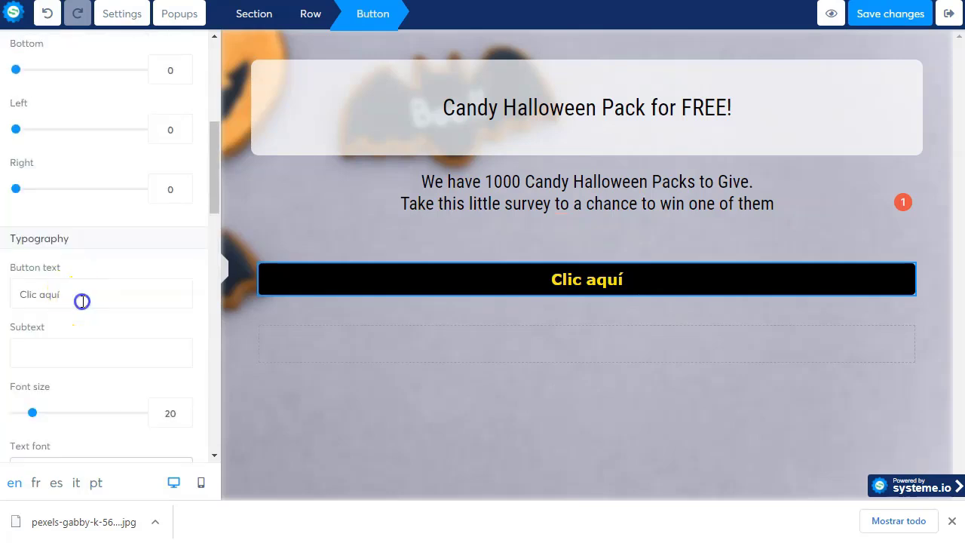
{"action": "left_click_drag", "start_coordinate": [82, 297], "coordinate": [7, 293]}
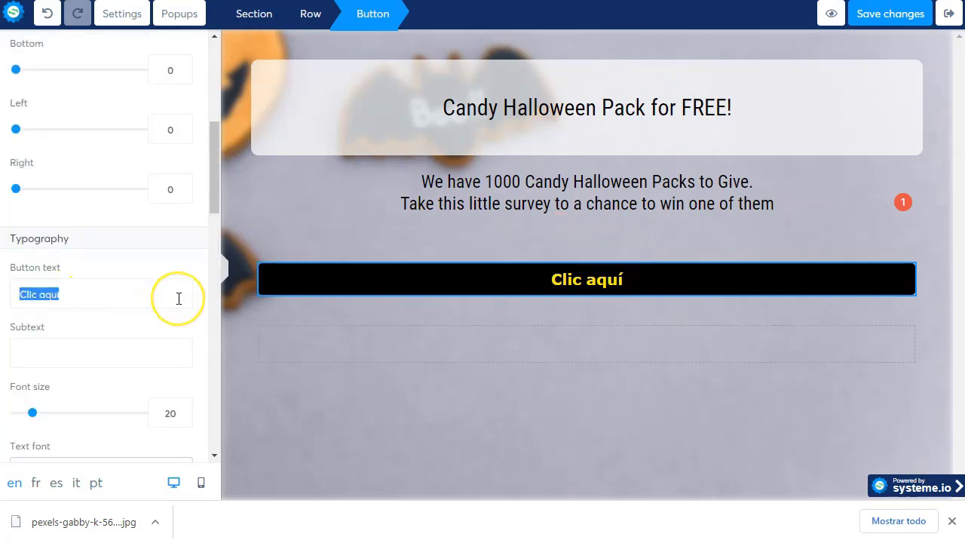
{"action": "left_click", "coordinate": [103, 306]}
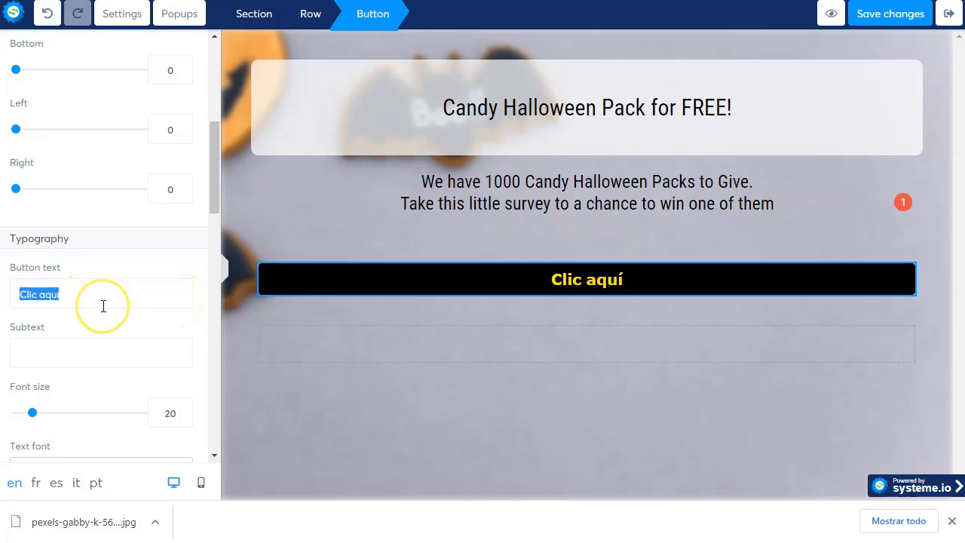
{"action": "left_click_drag", "start_coordinate": [79, 279], "coordinate": [111, 287]}
{"action": "type", "text": "USA"}
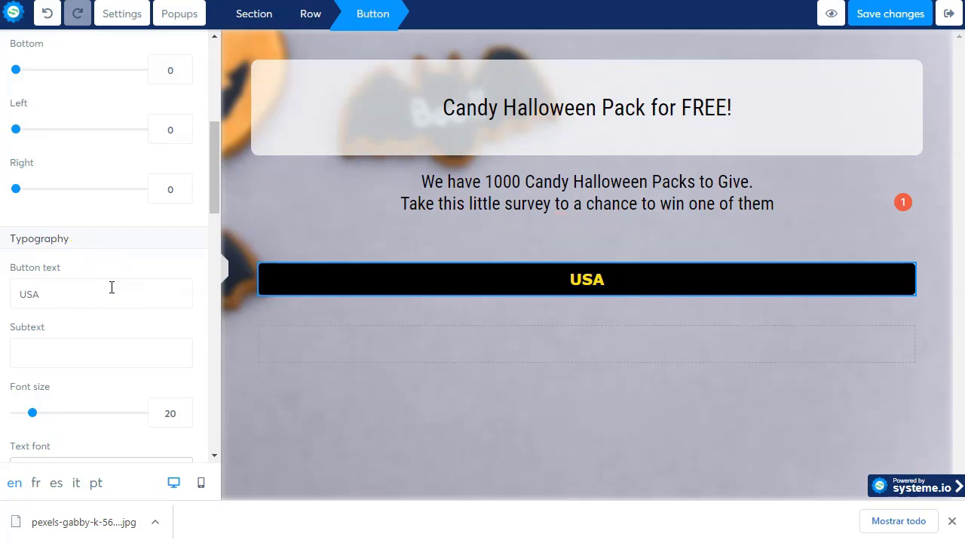
{"action": "left_click", "coordinate": [634, 290]}
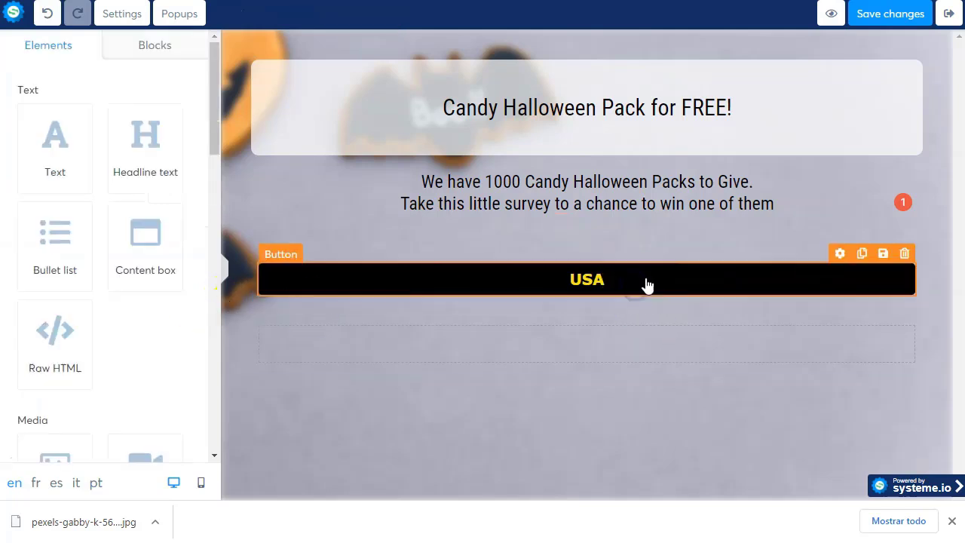
Step: Append "Answer The Below Question To Qualify" to the text above the button, followed by a blank line and "Which Country do you live in?"
{"action": "left_click", "coordinate": [569, 198]}
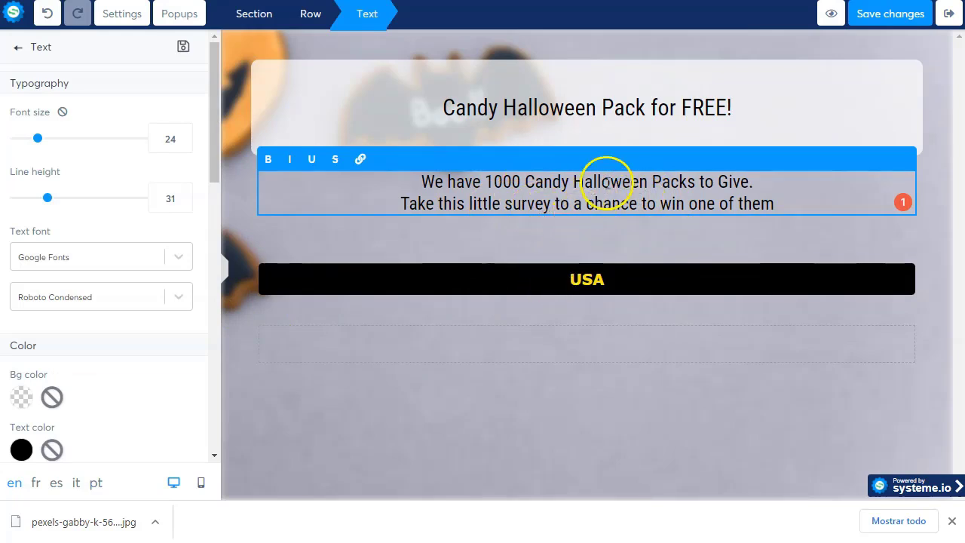
{"action": "left_click", "coordinate": [791, 208]}
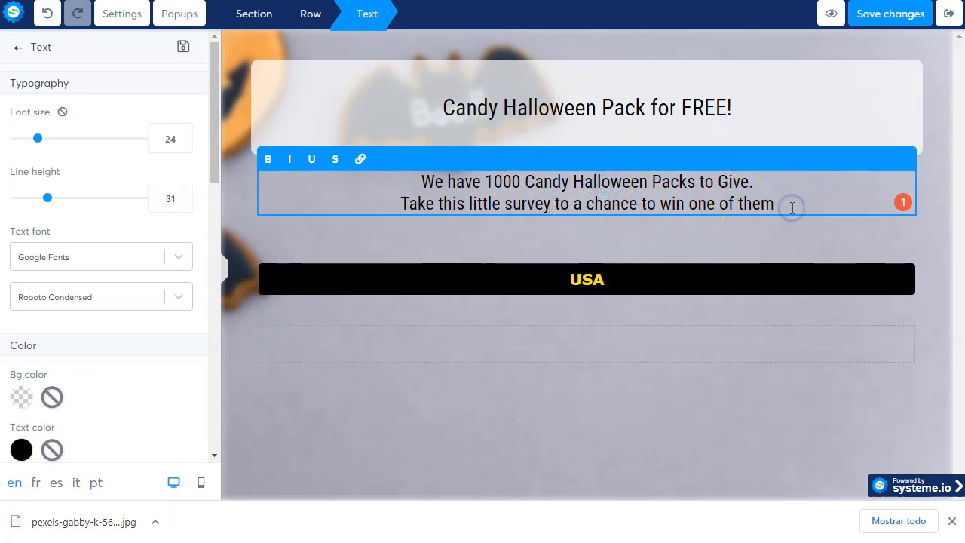
{"action": "type", "text": "Answer The Below Question To Qualify  Which Country do you live in?"}
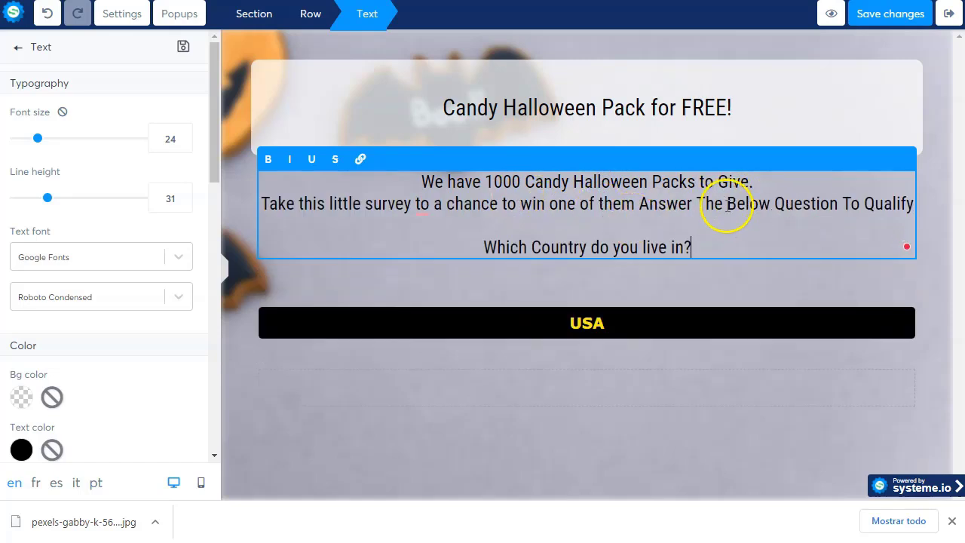
Step: Delete "Answer The Below Question To Qualify" from the end of the text's second line
{"action": "left_click", "coordinate": [639, 201]}
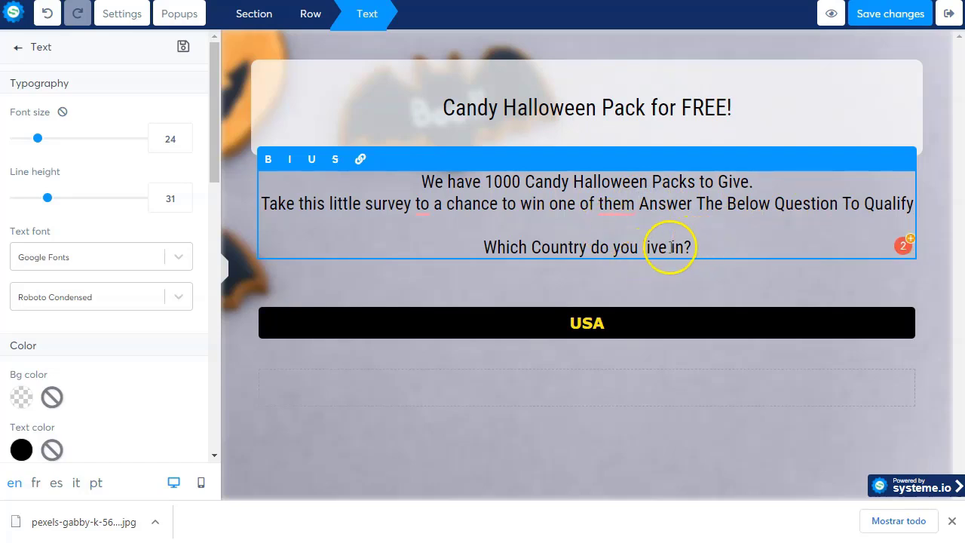
{"action": "left_click_drag", "start_coordinate": [639, 202], "coordinate": [250, 202]}
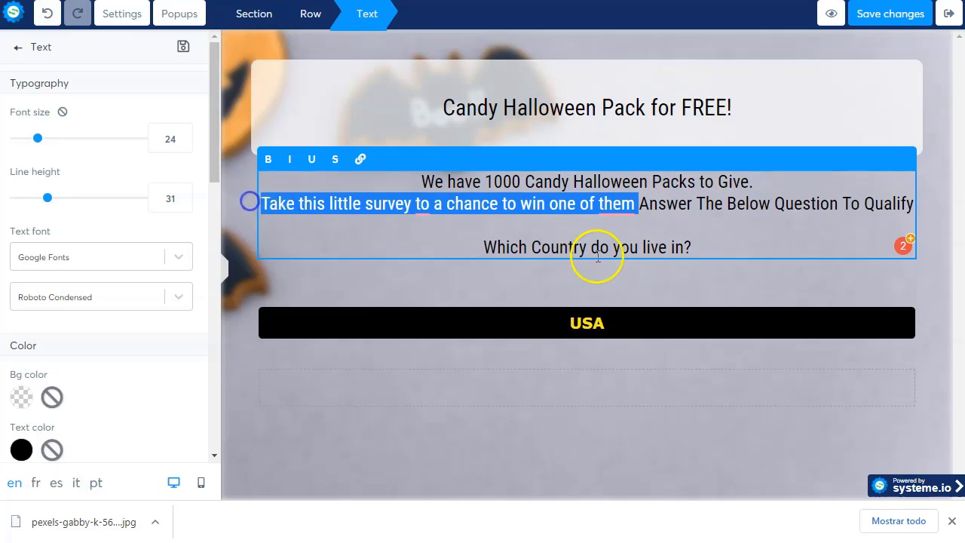
{"action": "left_click", "coordinate": [630, 196]}
{"action": "left_click_drag", "start_coordinate": [639, 202], "coordinate": [867, 226]}
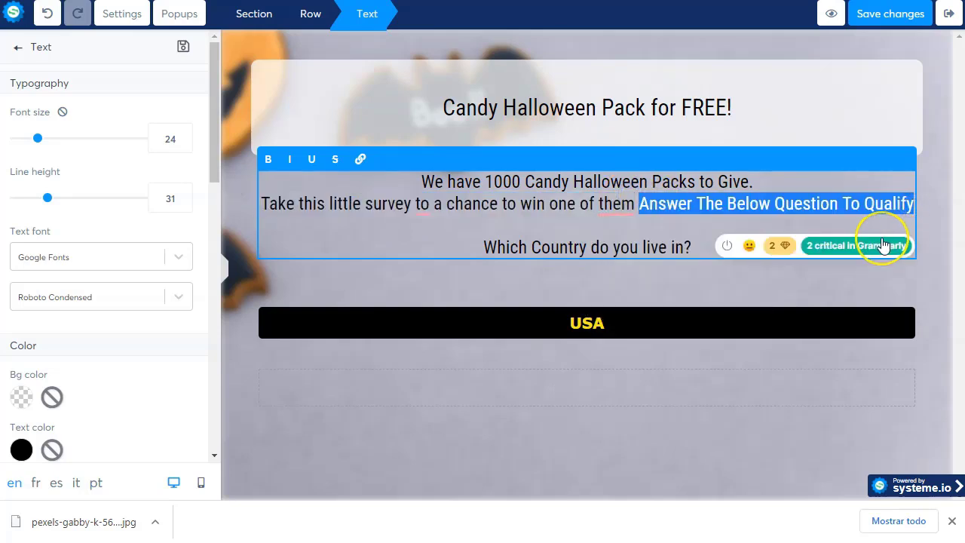
{"action": "key", "text": "BackSpace"}
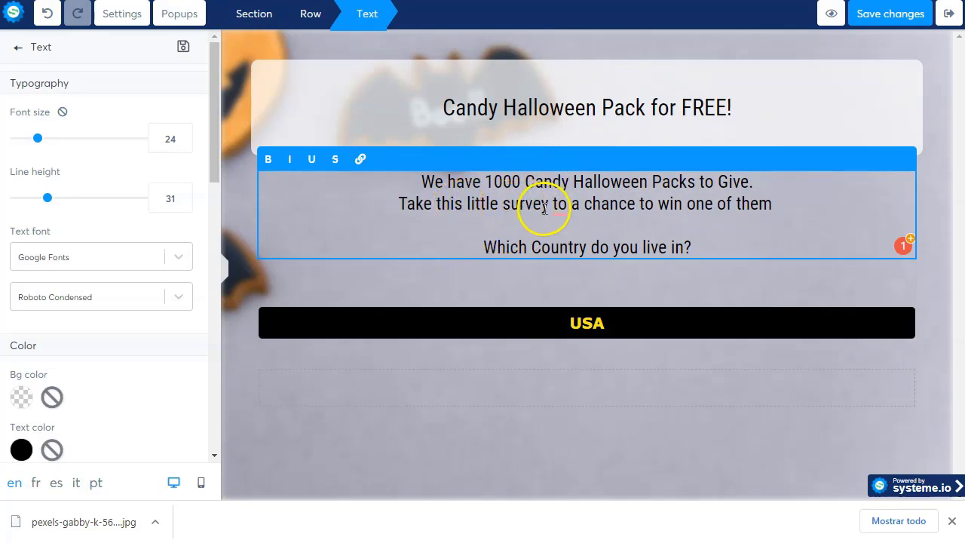
Step: Replace "a chance" with "quialify" in the second line of the survey text and deselect the text
{"action": "left_click_drag", "start_coordinate": [569, 205], "coordinate": [626, 206]}
{"action": "type", "text": "quialif"}
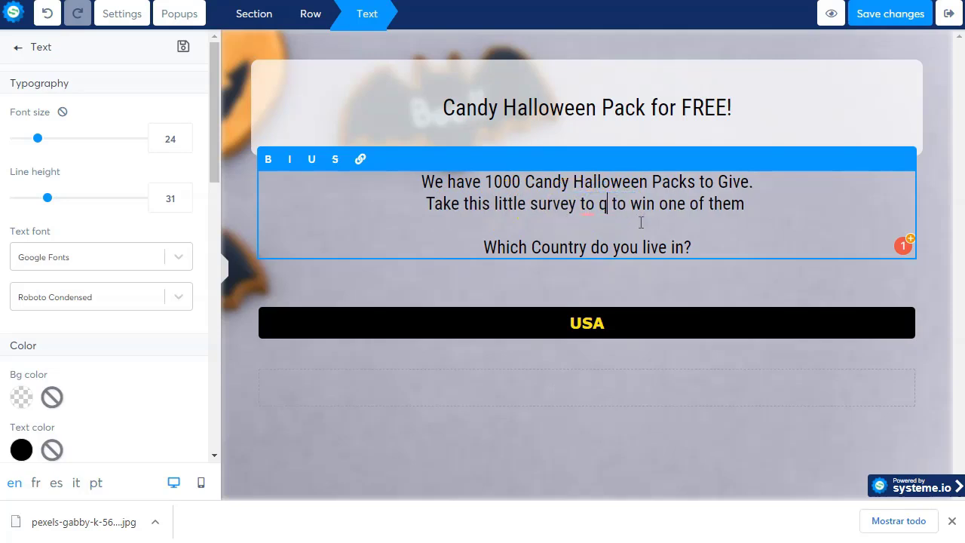
{"action": "type", "text": "y"}
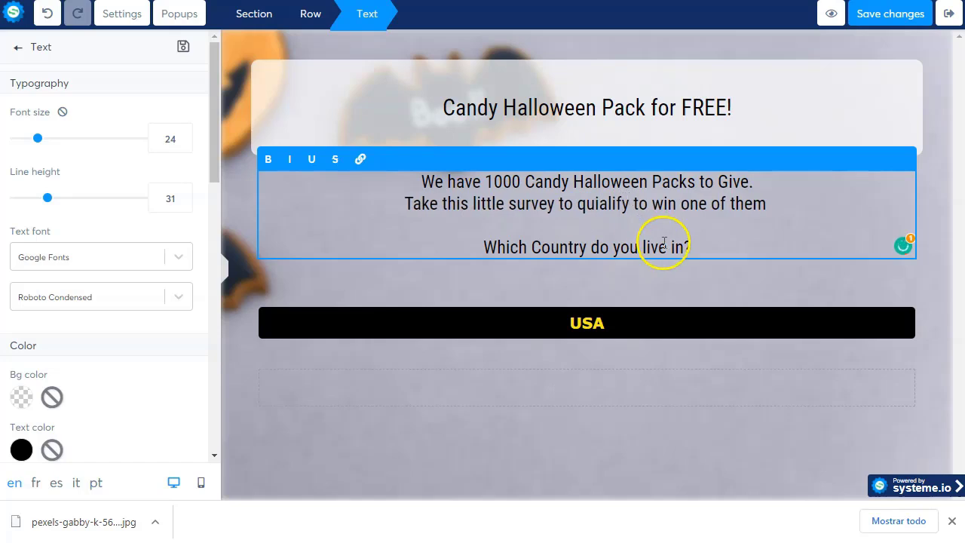
{"action": "left_click", "coordinate": [635, 276]}
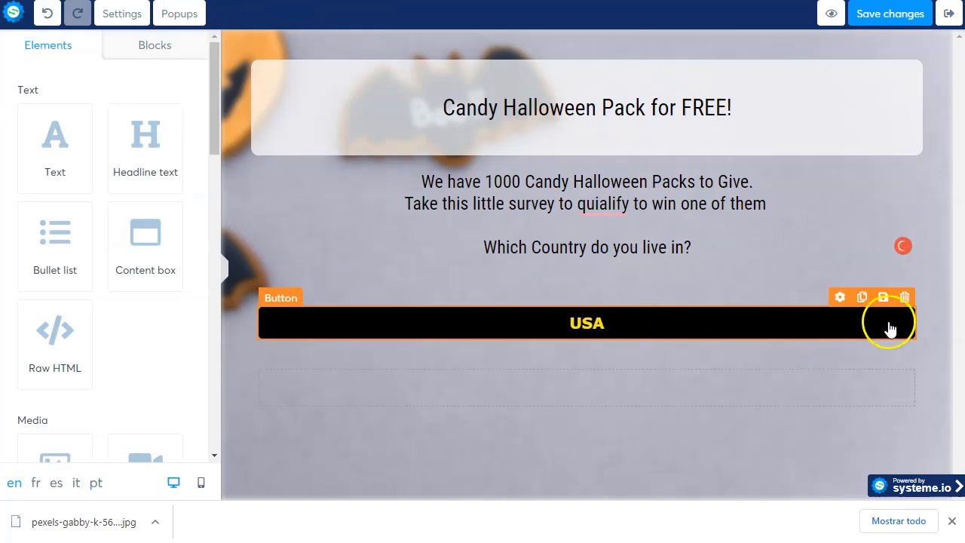
Step: Duplicate the USA button twice and select the middle button
{"action": "left_click", "coordinate": [863, 299]}
{"action": "left_click", "coordinate": [863, 298]}
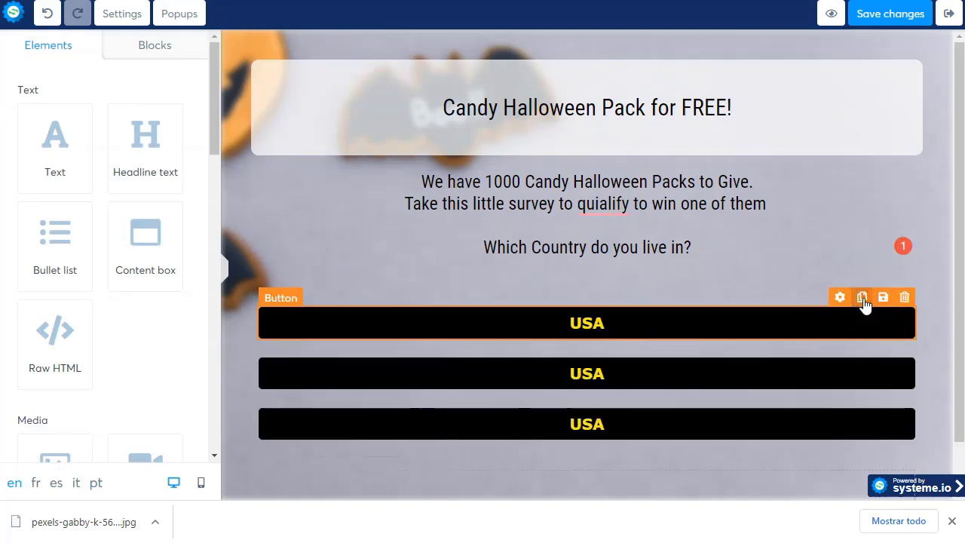
{"action": "left_click", "coordinate": [603, 375]}
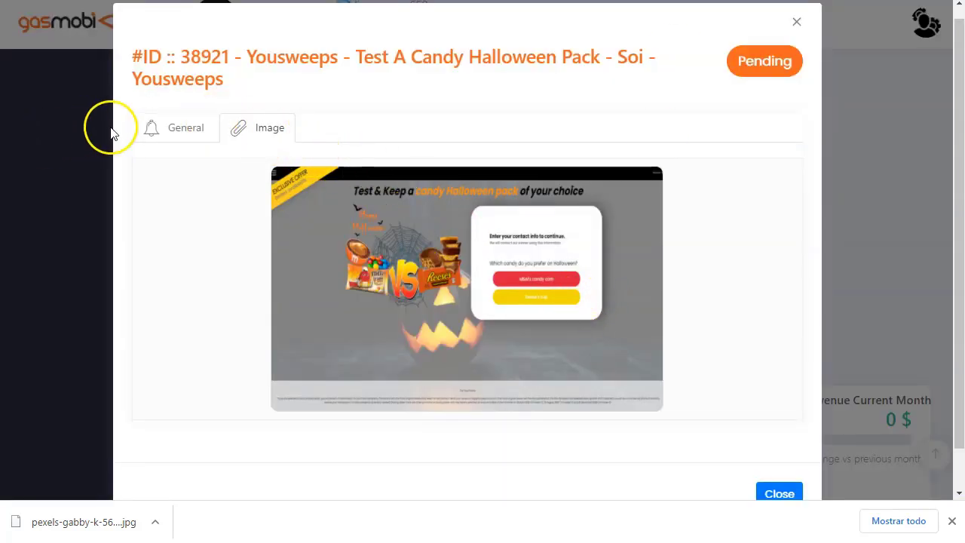
Step: Check the general details of the Candy Halloween Pack offer on Gasmobi for its accepted countries, and return to the page editor
{"action": "left_click", "coordinate": [169, 129]}
{"action": "scroll", "coordinate": [377, 343], "scroll_direction": "down", "scroll_amount": 1}
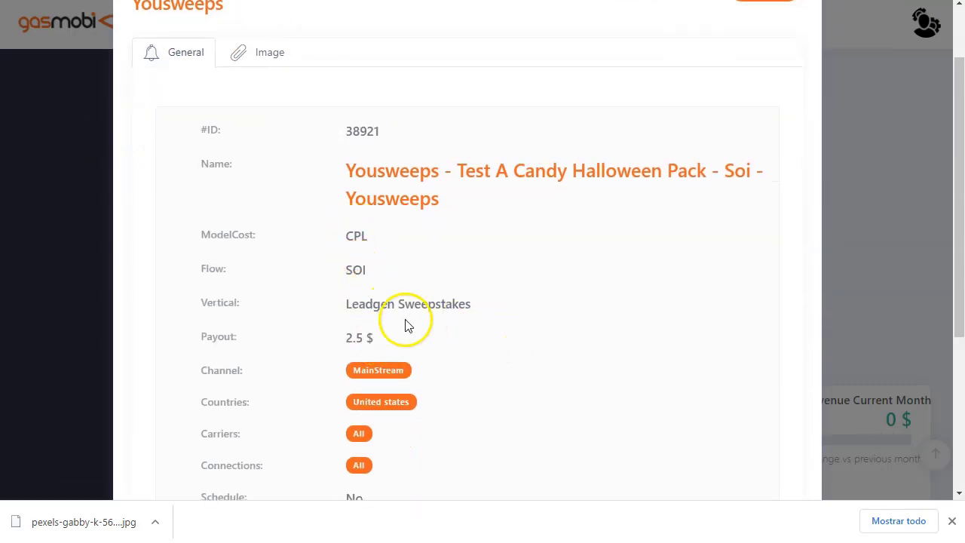
{"action": "scroll", "coordinate": [404, 324], "scroll_direction": "down", "scroll_amount": 1}
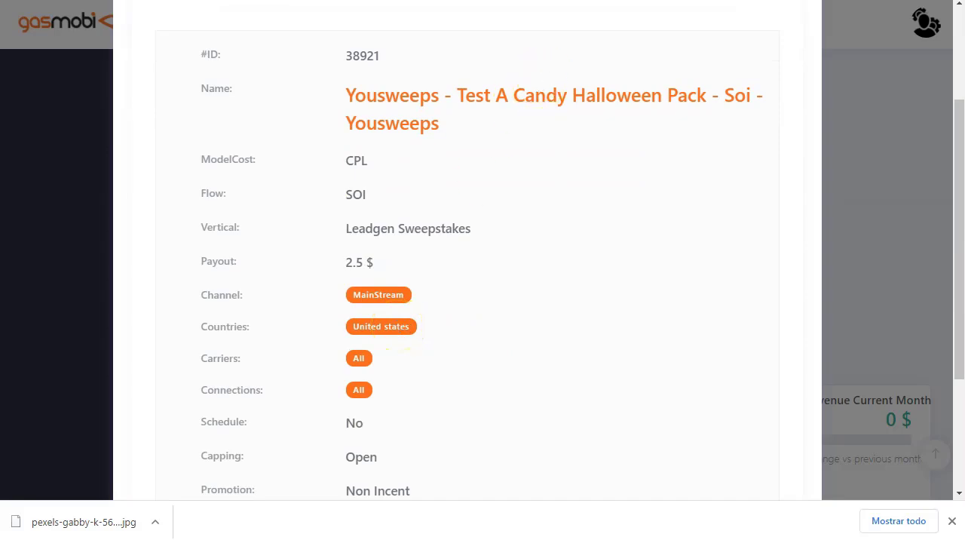
{"action": "key", "text": "ctrl+Tab"}
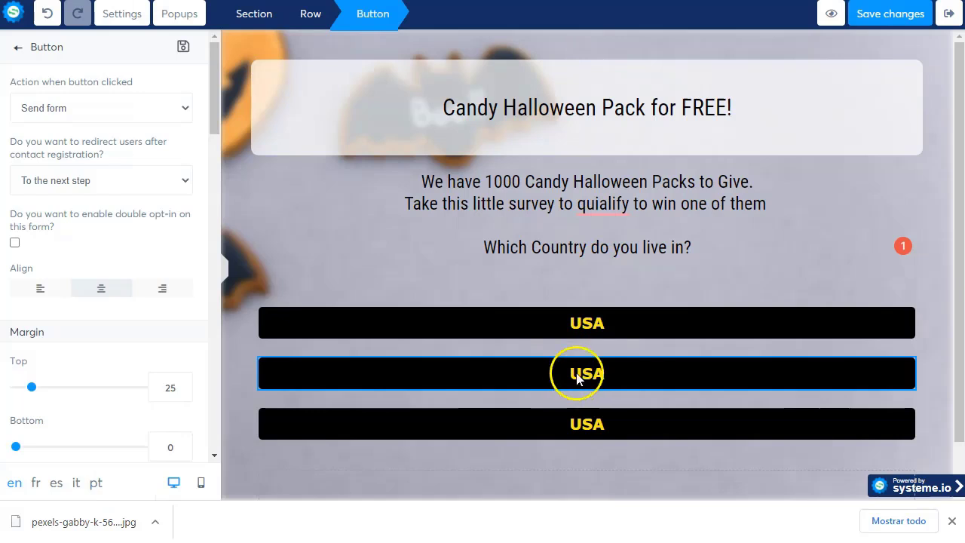
Step: Replace the middle button's text with "CANADA" and the last button's text with "UNITED KINGDOM", and deselect
{"action": "scroll", "coordinate": [57, 286], "scroll_direction": "down", "scroll_amount": 5}
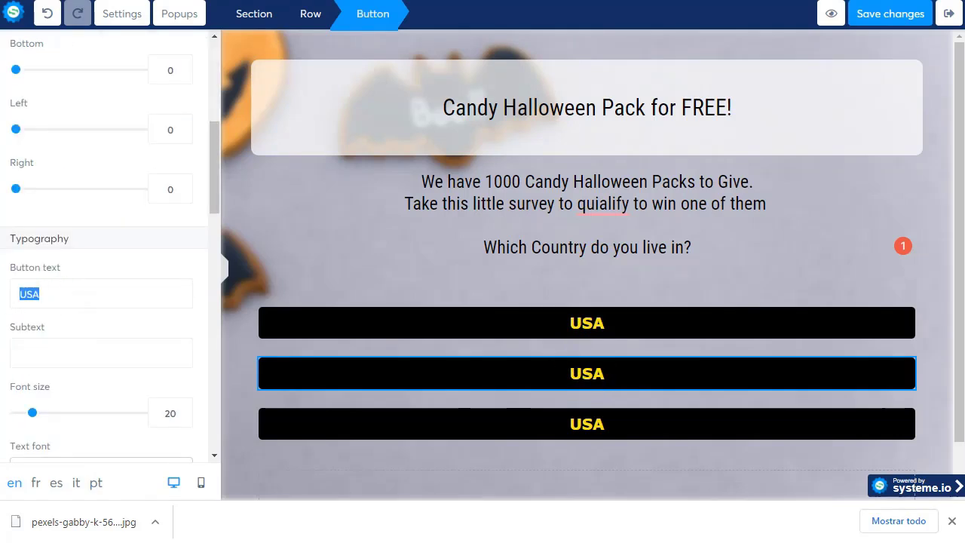
{"action": "type", "text": "DA"}
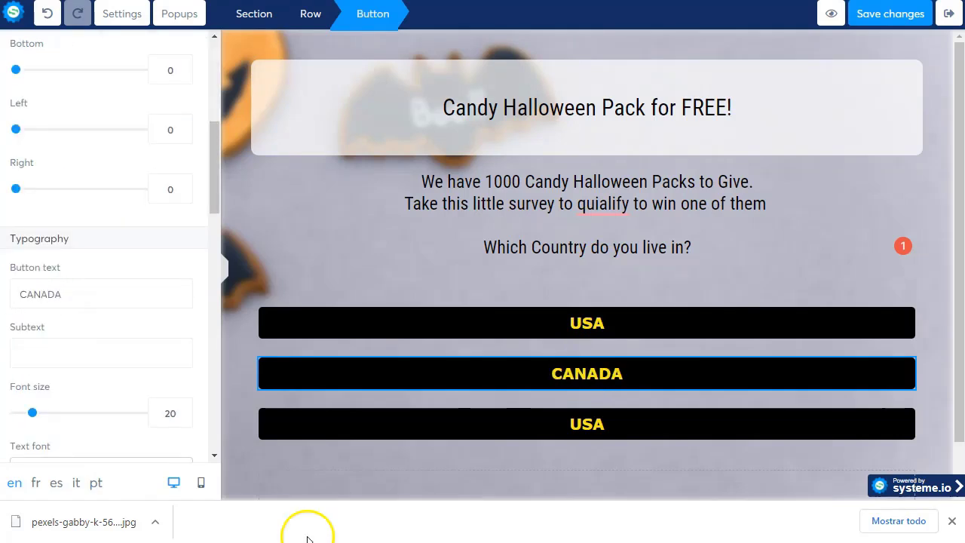
{"action": "left_click", "coordinate": [601, 426]}
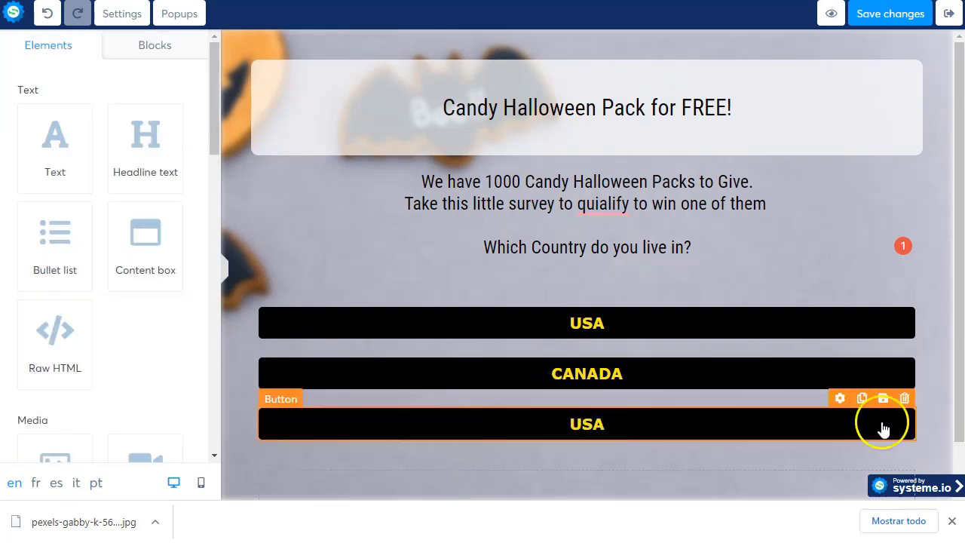
{"action": "left_click", "coordinate": [840, 399]}
{"action": "scroll", "coordinate": [94, 286], "scroll_direction": "down", "scroll_amount": 7}
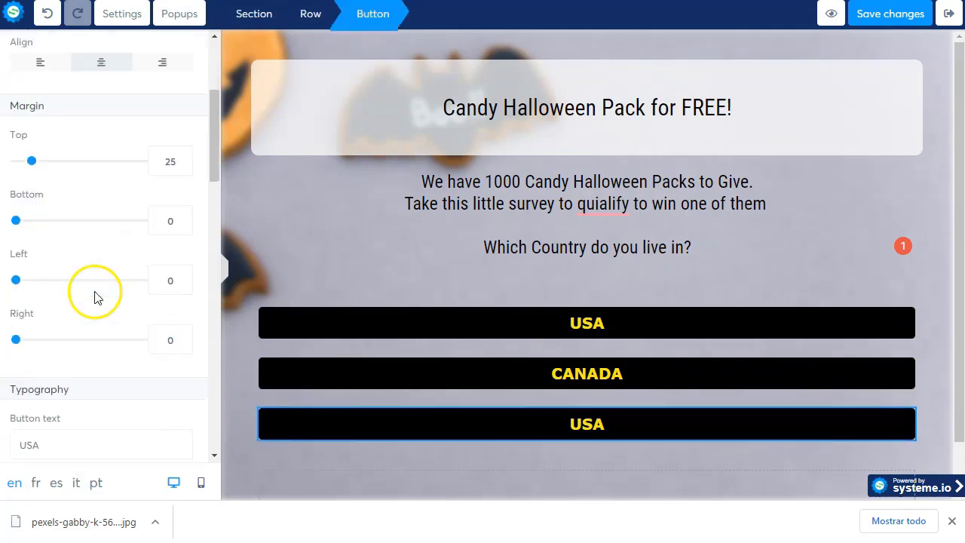
{"action": "left_click_drag", "start_coordinate": [73, 145], "coordinate": [18, 143]}
{"action": "type", "text": "UNITED KINGDOM"}
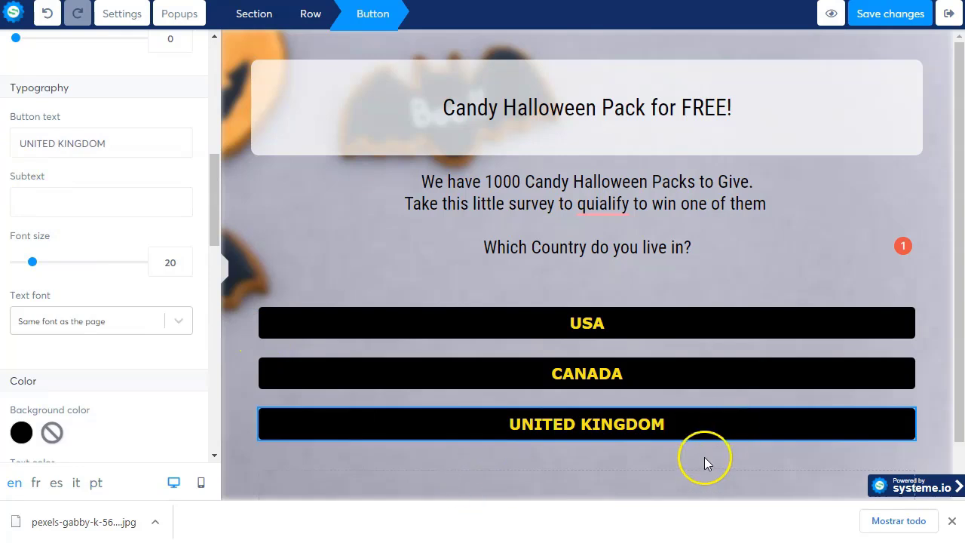
{"action": "left_click", "coordinate": [728, 376]}
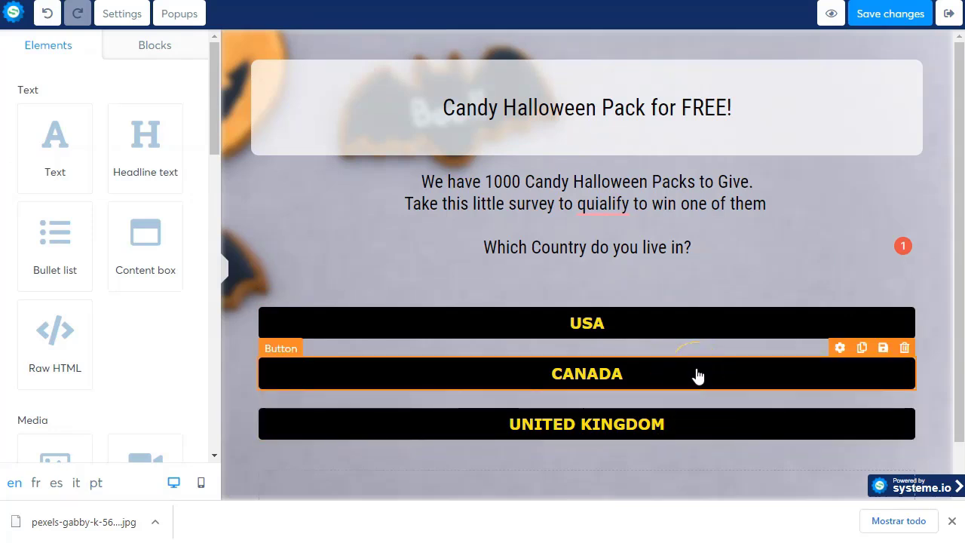
Step: Add a first popup to the landing page
{"action": "left_click", "coordinate": [696, 373]}
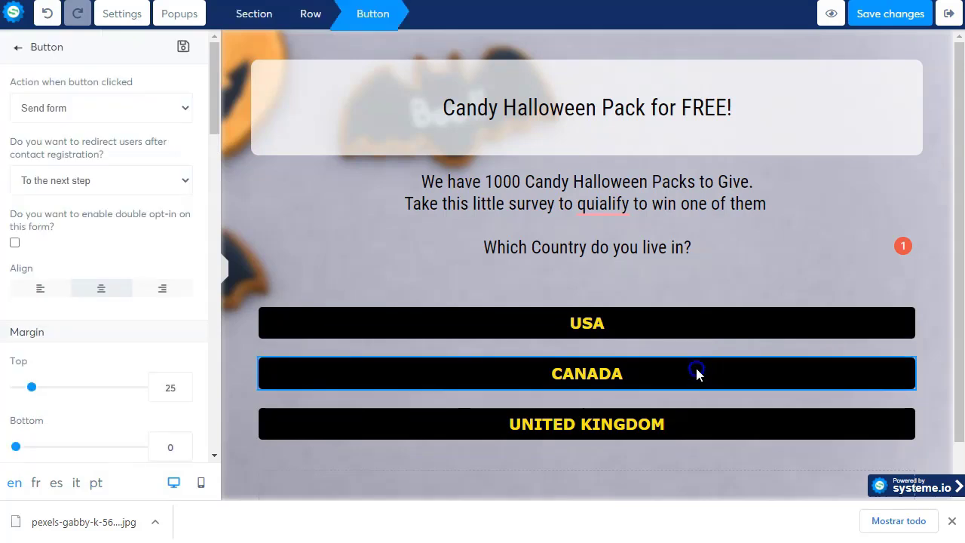
{"action": "left_click", "coordinate": [697, 373]}
{"action": "left_click", "coordinate": [181, 14]}
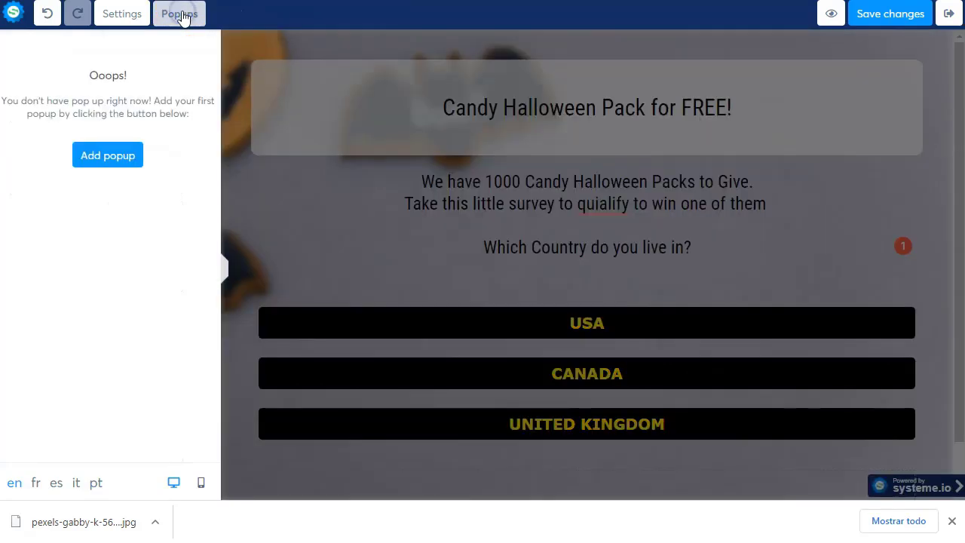
{"action": "left_click", "coordinate": [128, 156]}
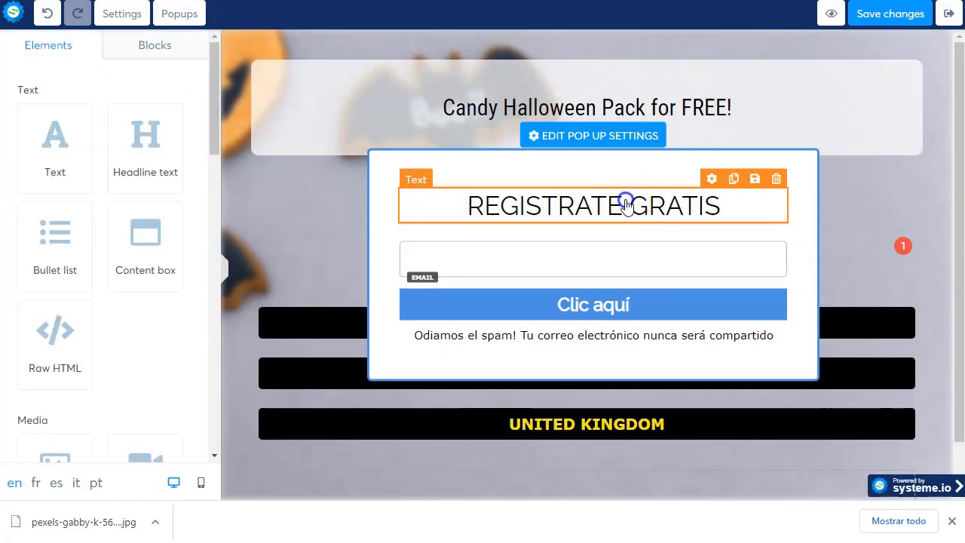
Step: Replace the popup's heading with "Ho! sorry, you not elegible" and deselect it
{"action": "left_click", "coordinate": [625, 202]}
{"action": "type", "text": "H"}
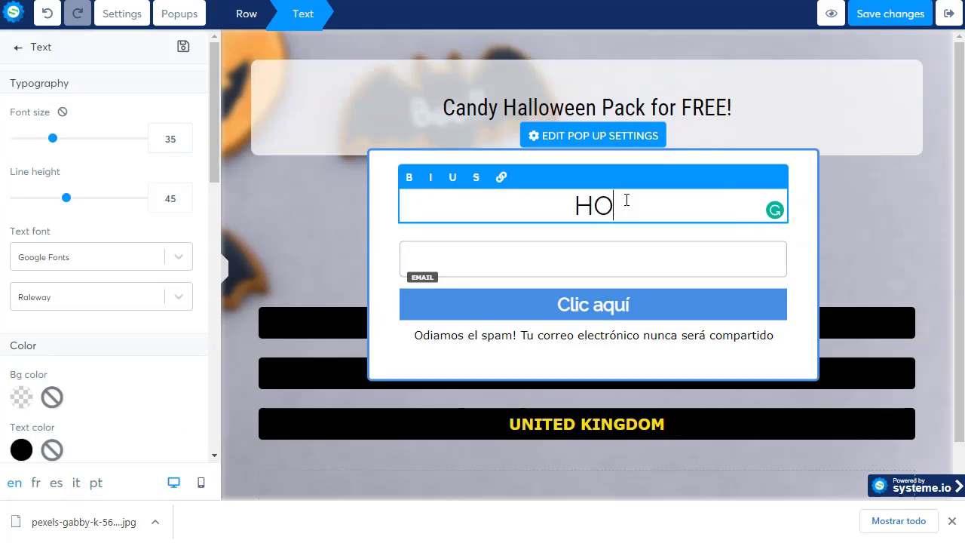
{"action": "type", "text": "o! sorry, you not e"}
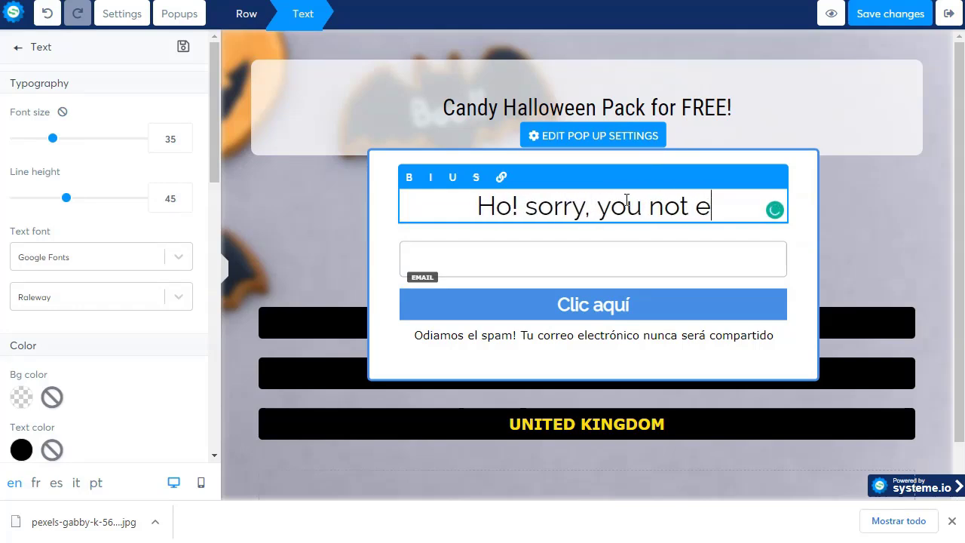
{"action": "type", "text": "legible"}
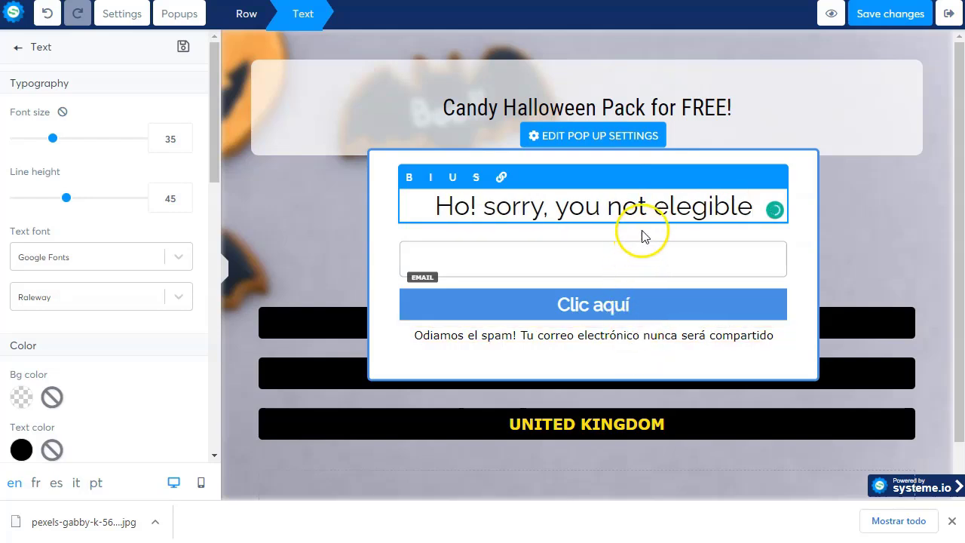
{"action": "left_click", "coordinate": [786, 260]}
Step: Delete the email input, the "Clic aquí" button and the spam note from the popup
{"action": "left_click", "coordinate": [650, 254]}
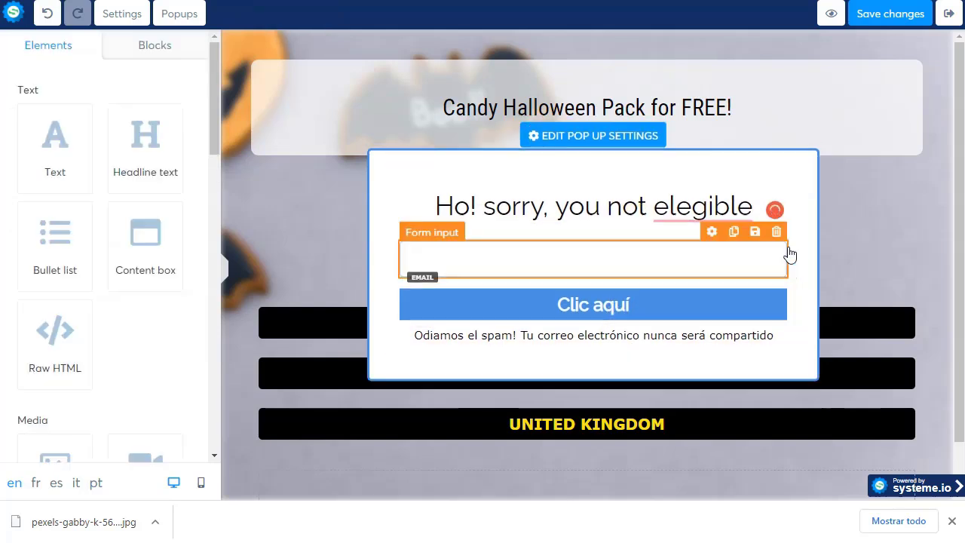
{"action": "left_click", "coordinate": [777, 230]}
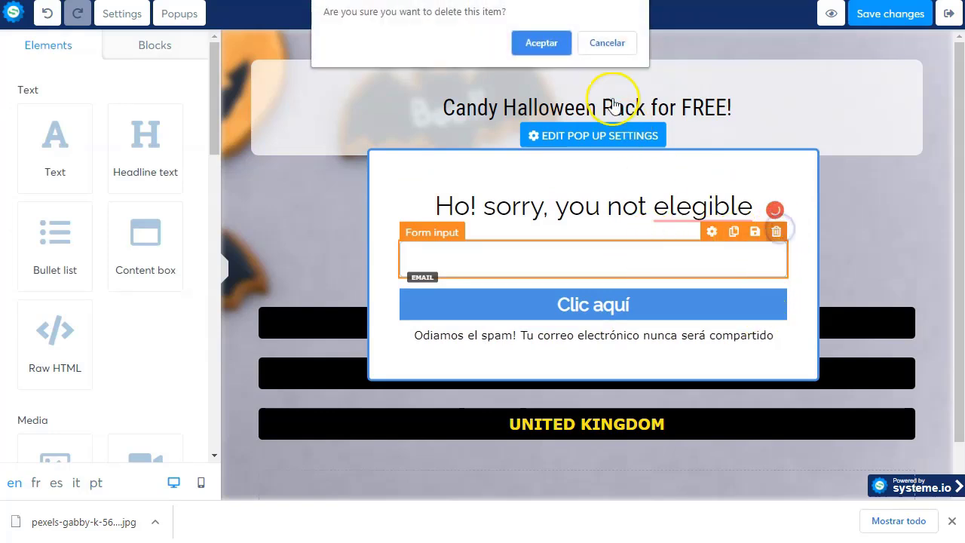
{"action": "left_click", "coordinate": [554, 40]}
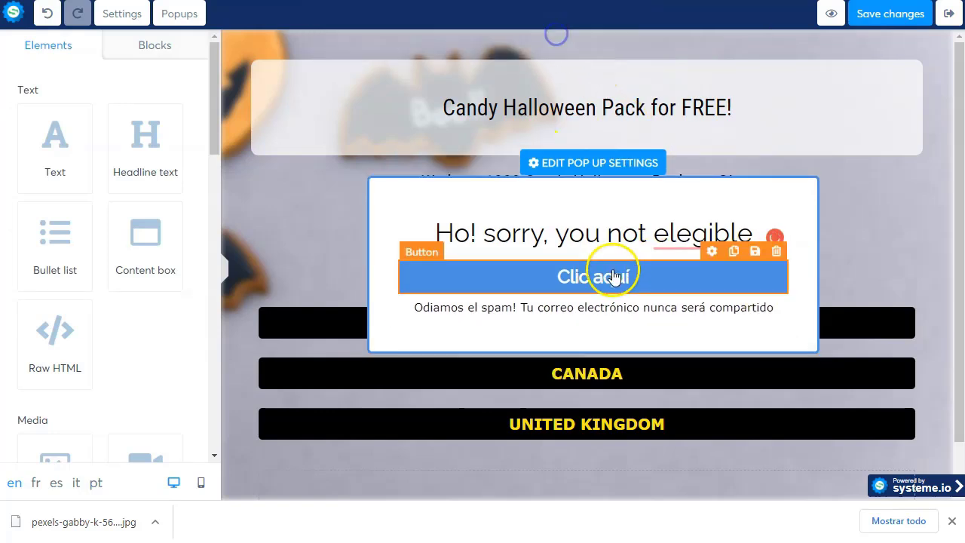
{"action": "left_click", "coordinate": [777, 256]}
{"action": "left_click", "coordinate": [546, 39]}
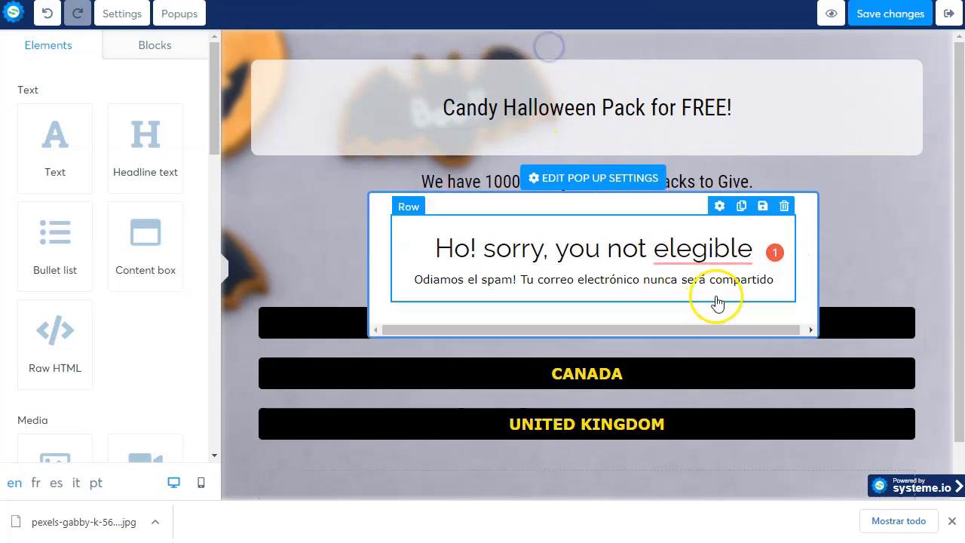
{"action": "left_click", "coordinate": [760, 283]}
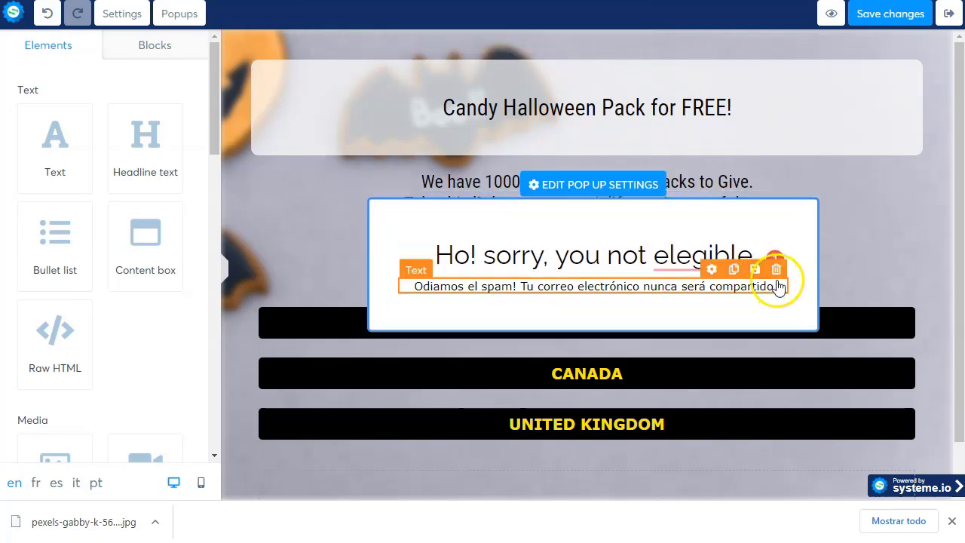
{"action": "left_click", "coordinate": [777, 270]}
{"action": "left_click", "coordinate": [549, 41]}
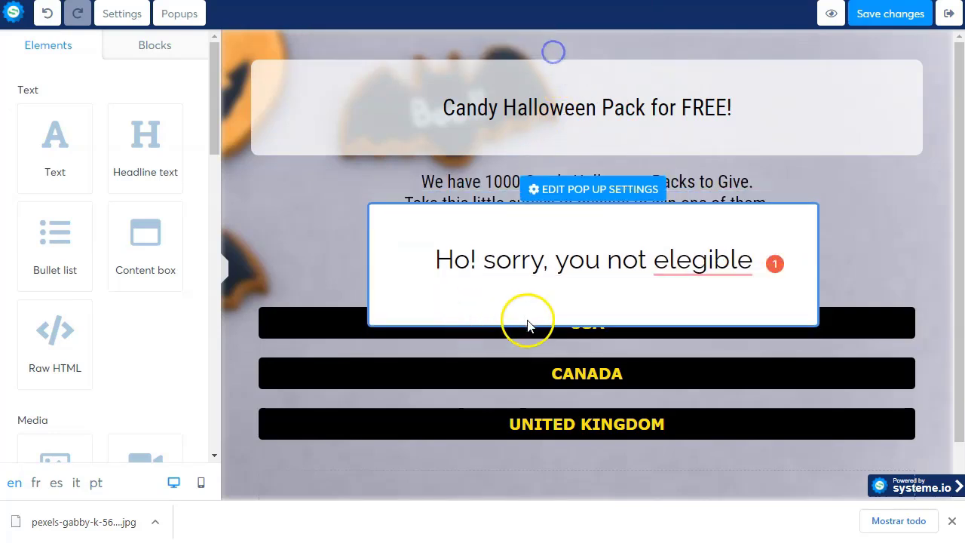
Step: Add a second line reading "Best luck next time" to the popup's text and deselect it
{"action": "left_click", "coordinate": [709, 273]}
{"action": "left_click", "coordinate": [748, 261]}
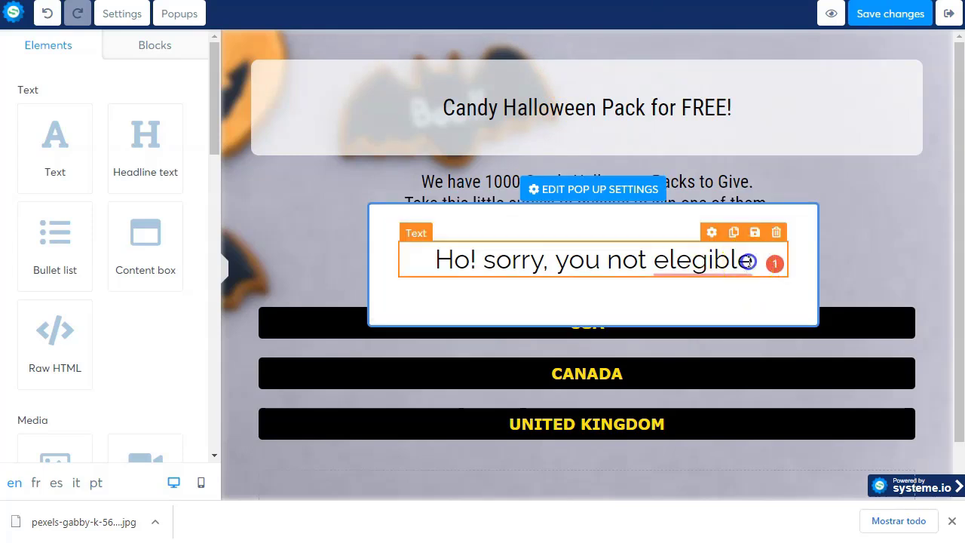
{"action": "key", "text": "Return"}
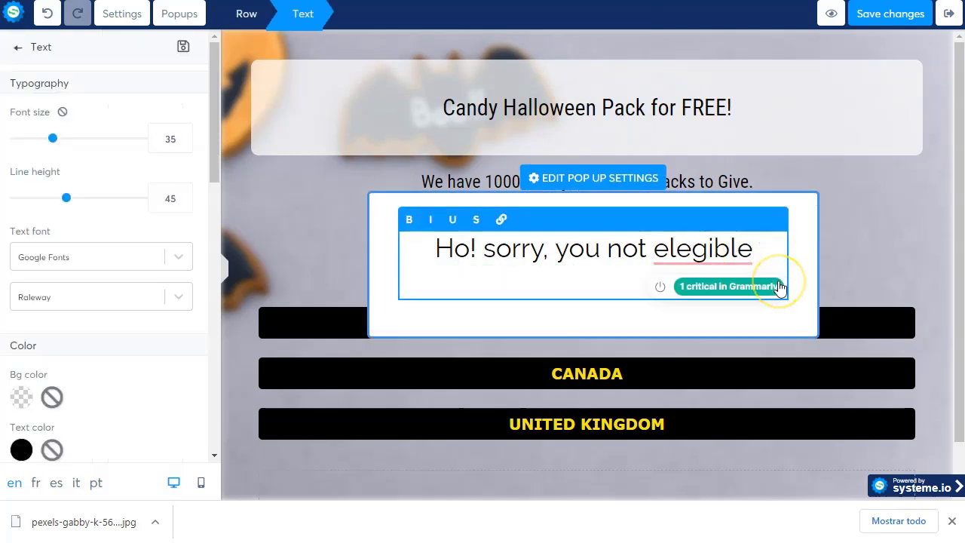
{"action": "type", "text": "Best luck netx time"}
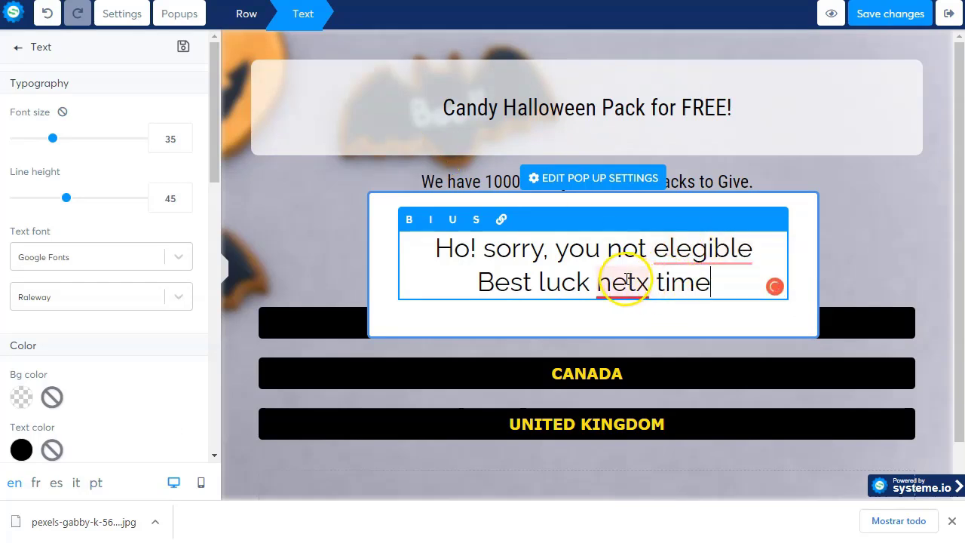
{"action": "left_click", "coordinate": [625, 280]}
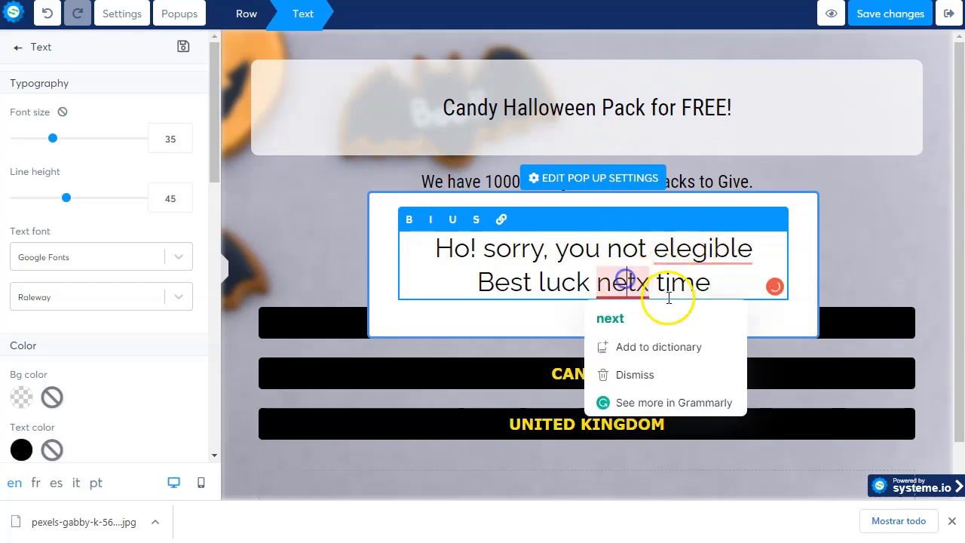
{"action": "key", "text": "BackSpace"}
{"action": "key", "text": "BackSpace"}
{"action": "type", "text": "xt"}
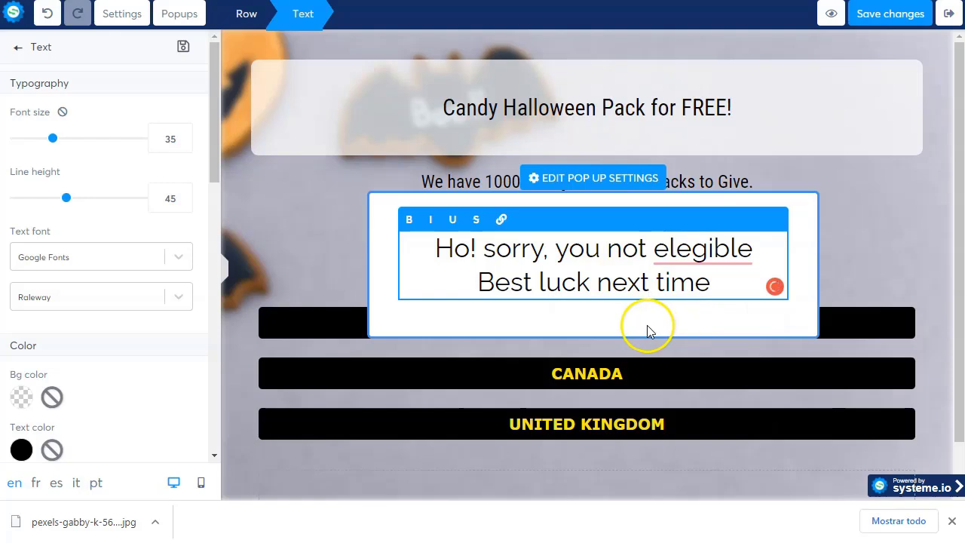
{"action": "left_click", "coordinate": [802, 224]}
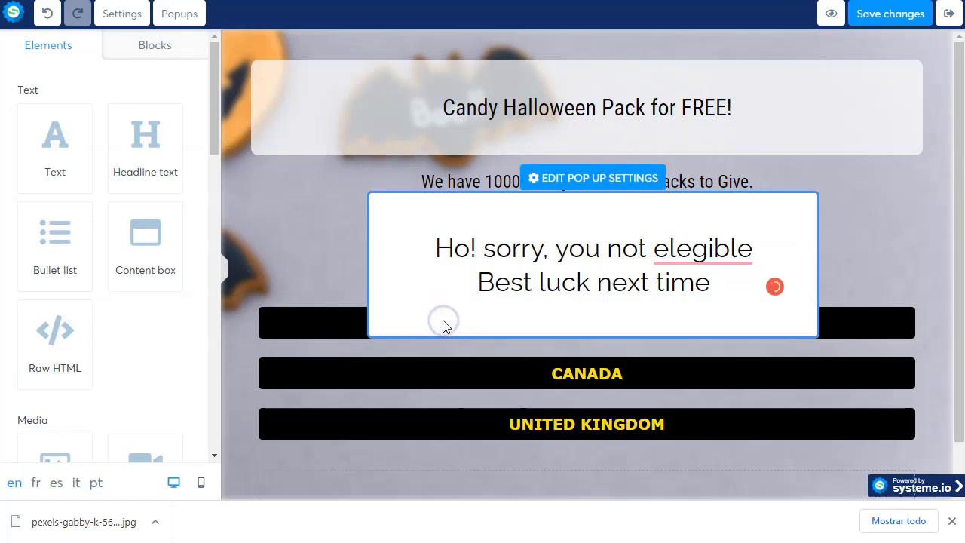
{"action": "left_click", "coordinate": [576, 305]}
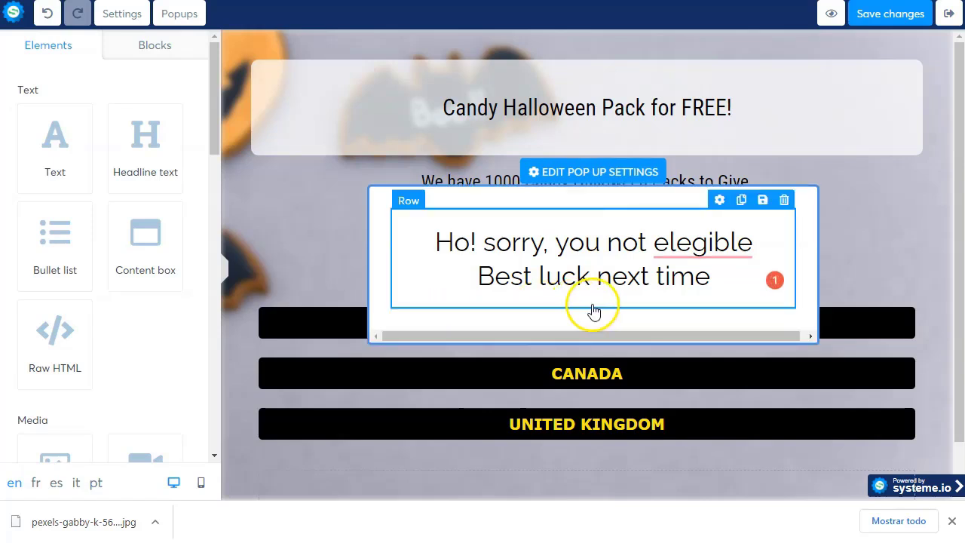
{"action": "left_click", "coordinate": [802, 229]}
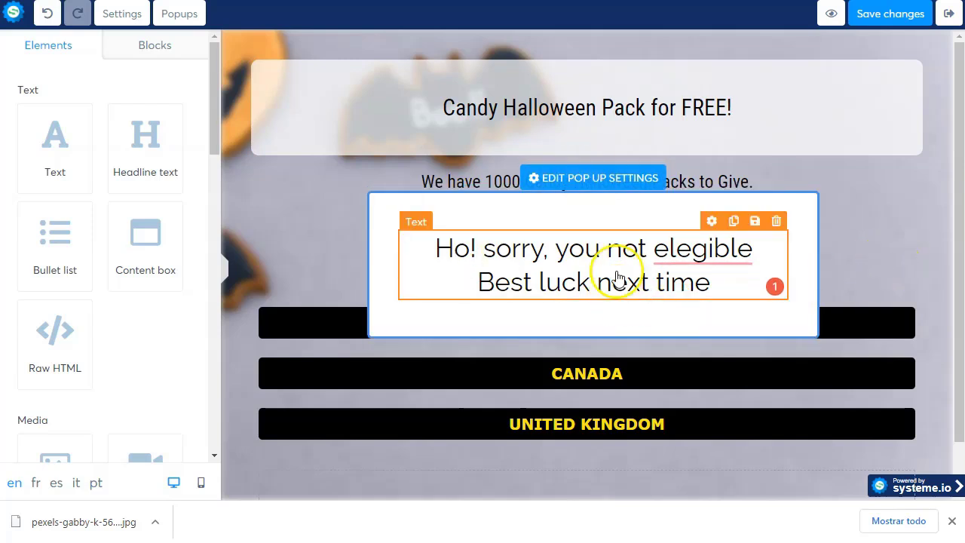
{"action": "left_click", "coordinate": [621, 213]}
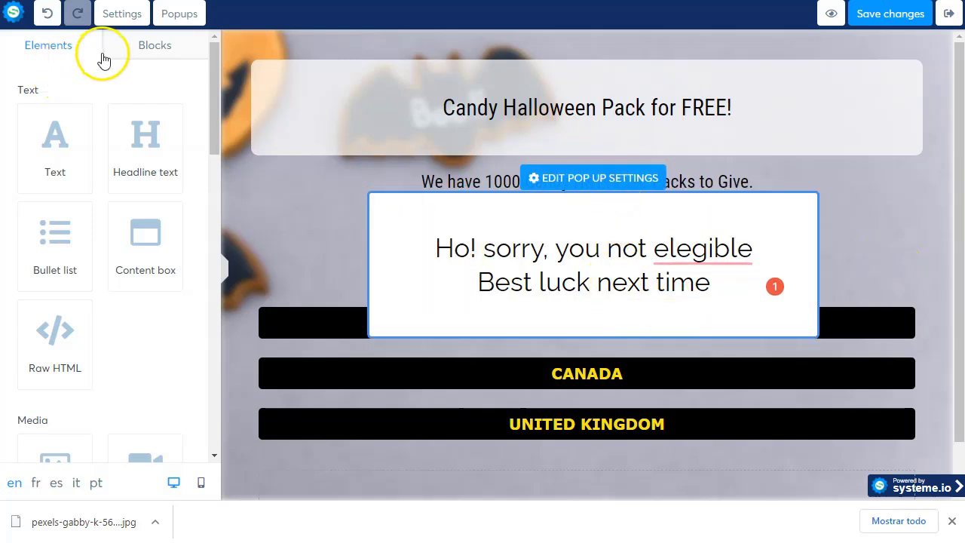
Step: Set the CANADA button's action to Show popup and choose Popup №1
{"action": "left_click", "coordinate": [662, 377]}
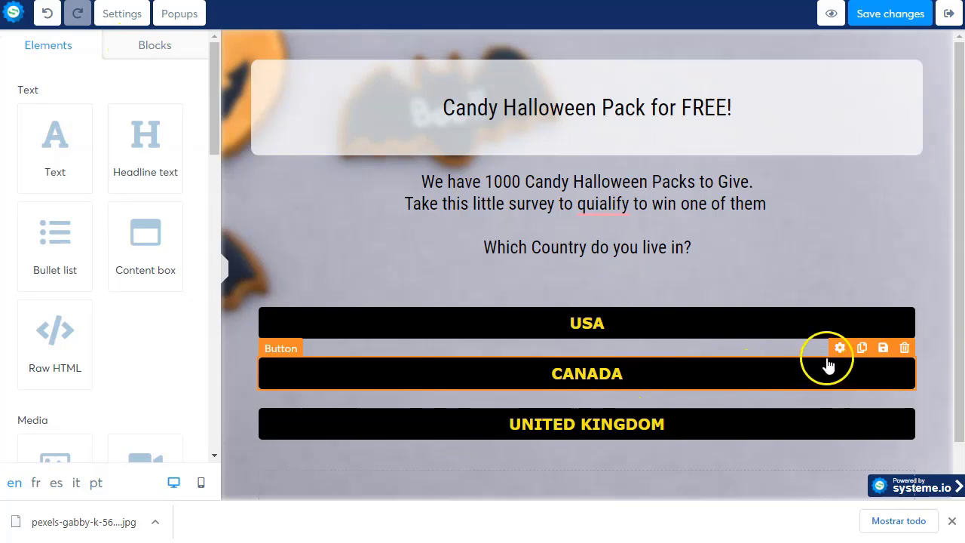
{"action": "left_click", "coordinate": [840, 349]}
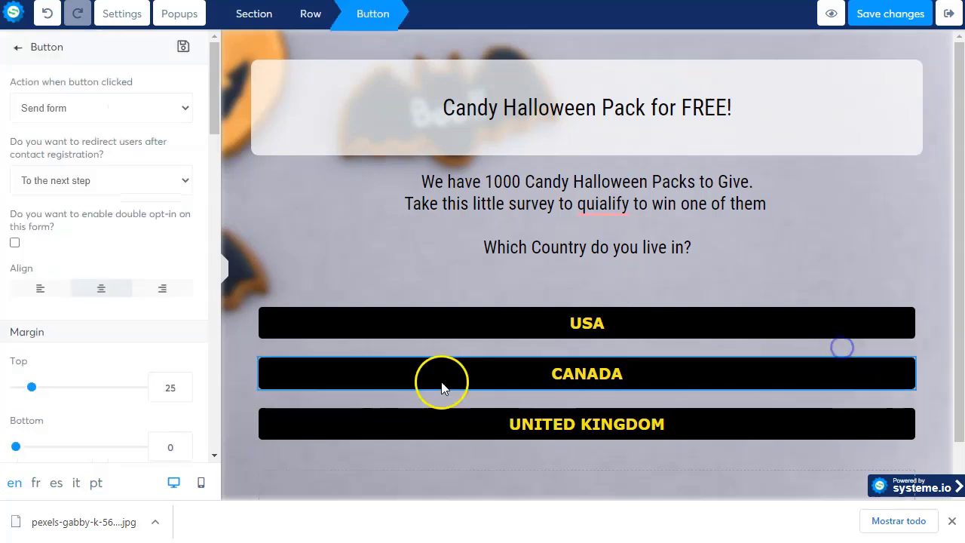
{"action": "left_click", "coordinate": [101, 112]}
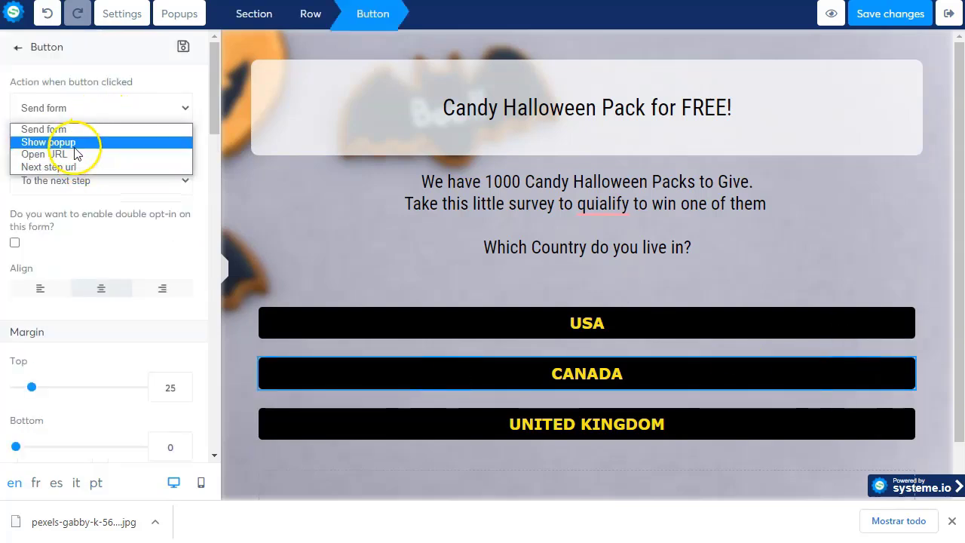
{"action": "left_click", "coordinate": [74, 143]}
{"action": "left_click", "coordinate": [77, 165]}
{"action": "left_click", "coordinate": [73, 202]}
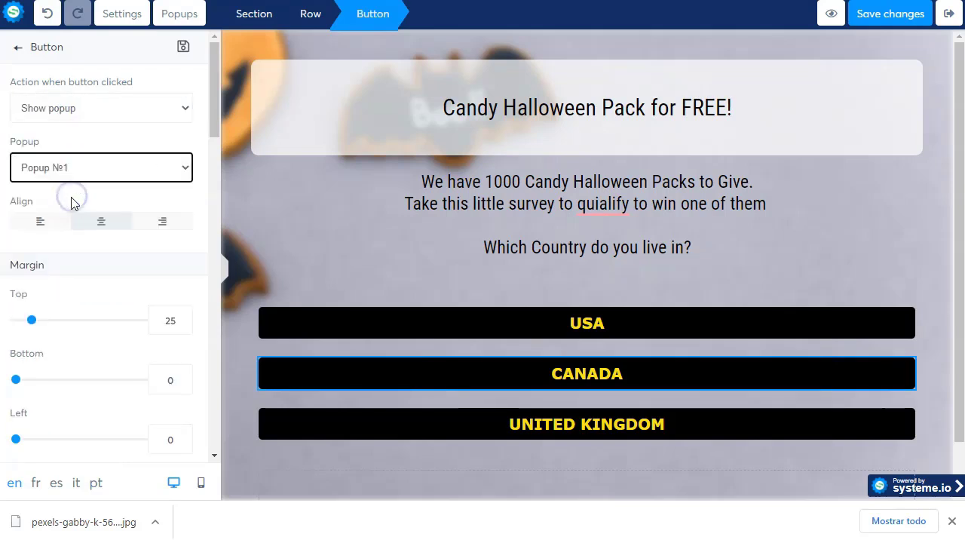
{"action": "left_click", "coordinate": [98, 222]}
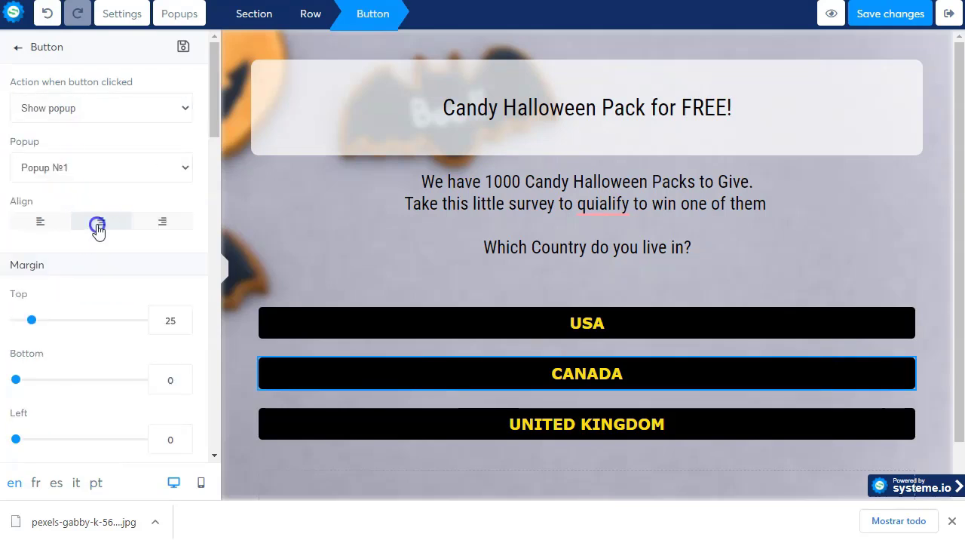
Step: Make the UNITED KINGDOM button show Popup №1 as its action and deselect it
{"action": "left_click", "coordinate": [673, 426]}
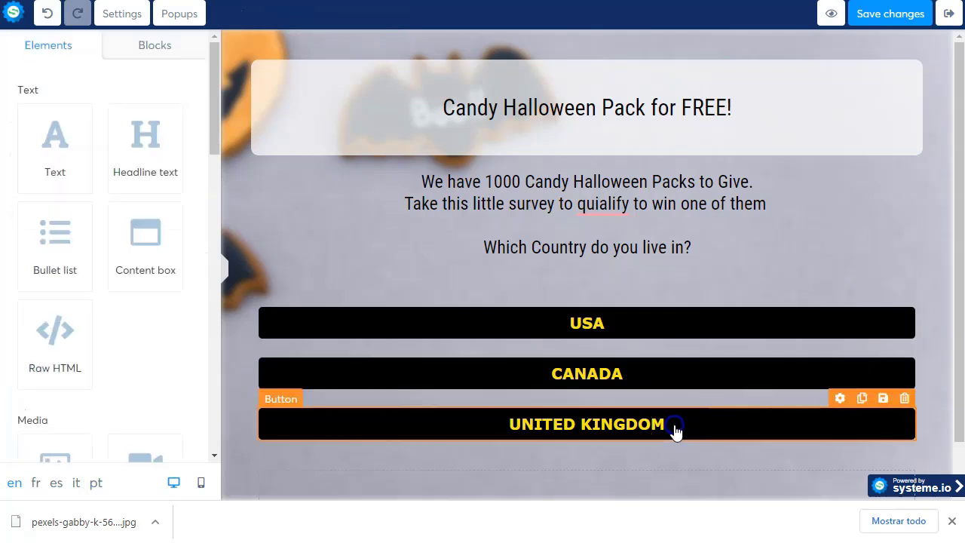
{"action": "left_click", "coordinate": [839, 402]}
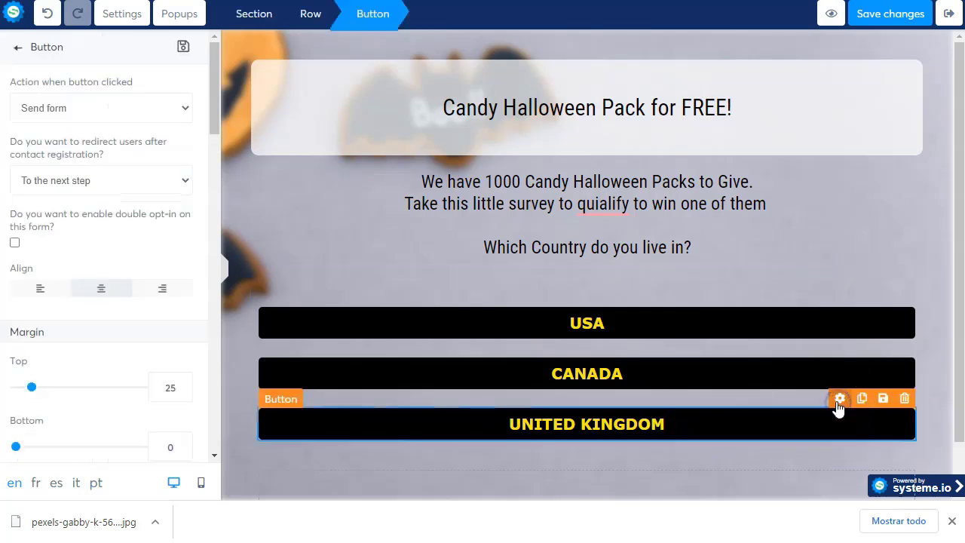
{"action": "left_click", "coordinate": [70, 107]}
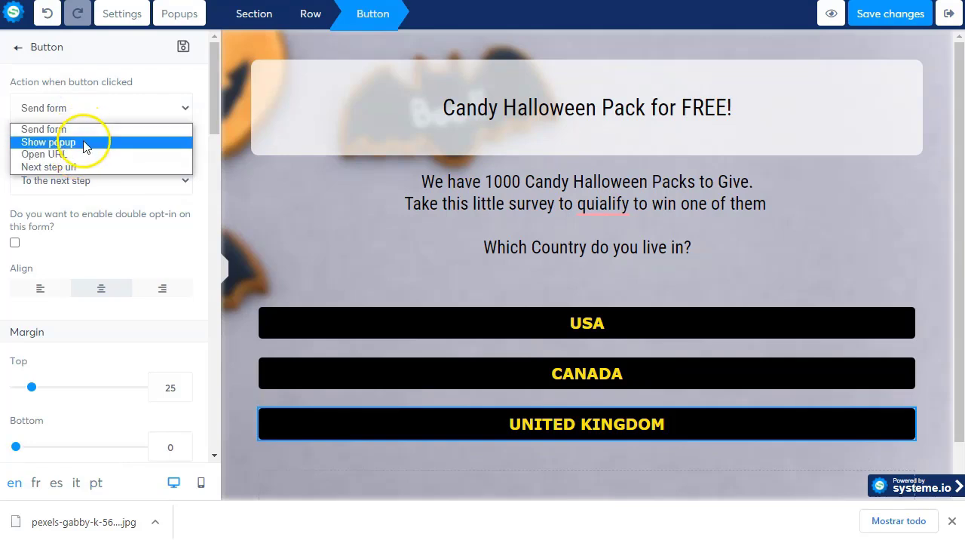
{"action": "left_click", "coordinate": [83, 142]}
{"action": "left_click", "coordinate": [86, 168]}
{"action": "left_click", "coordinate": [79, 202]}
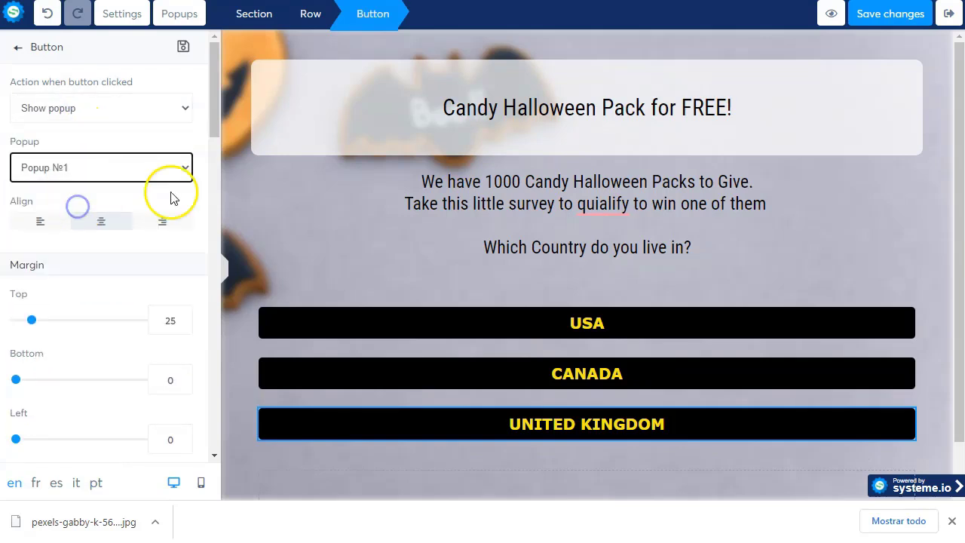
{"action": "left_click", "coordinate": [235, 214]}
Step: Set the USA button's action to Open URL, save the page changes and exit the editor
{"action": "left_click", "coordinate": [614, 324]}
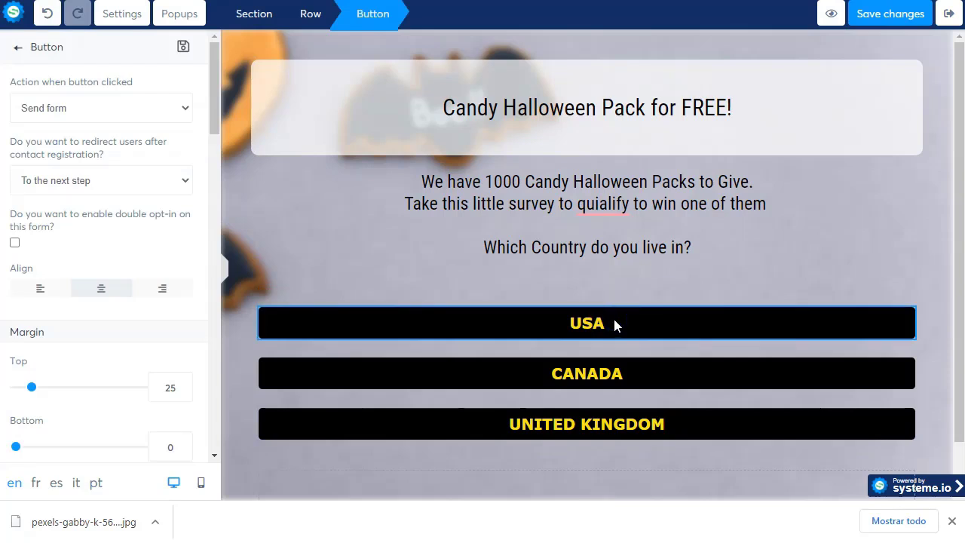
{"action": "left_click", "coordinate": [124, 107]}
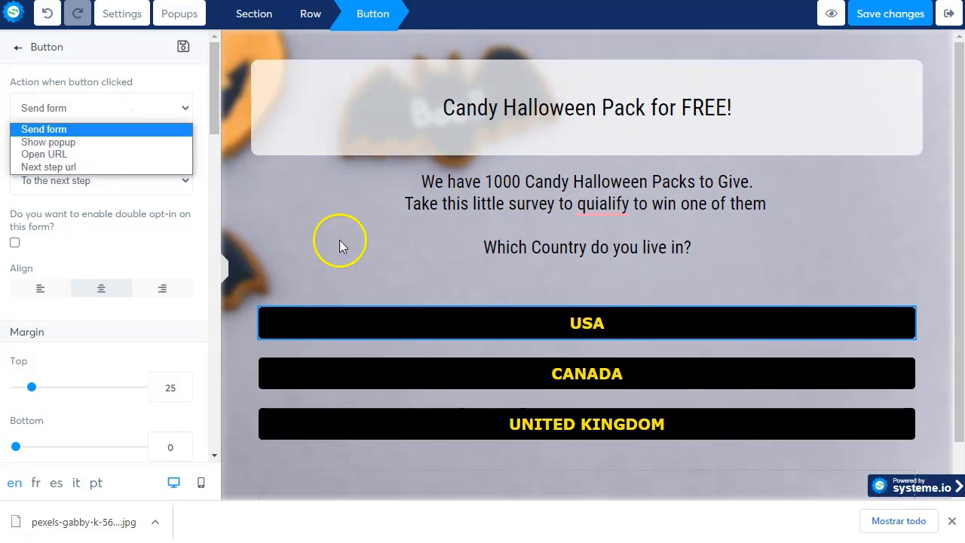
{"action": "left_click", "coordinate": [302, 239]}
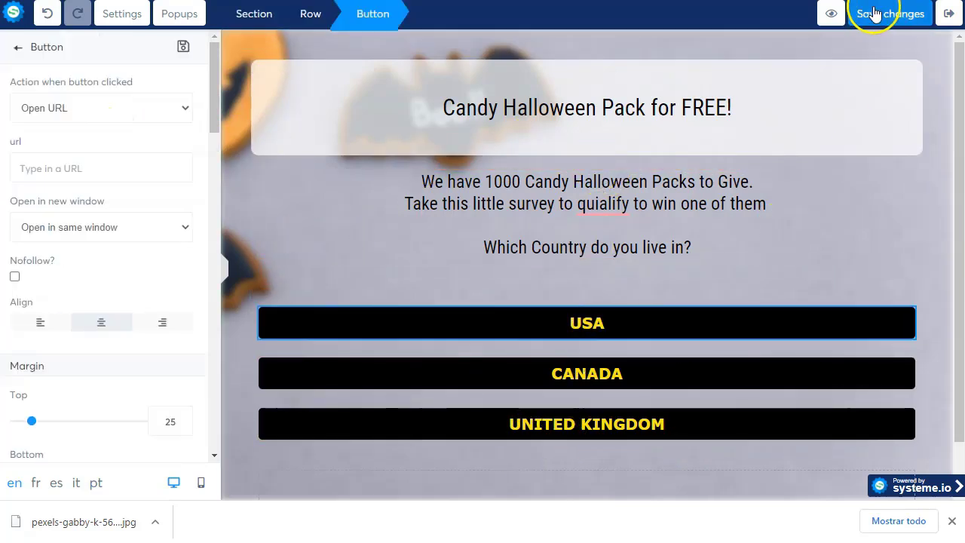
{"action": "left_click", "coordinate": [952, 17]}
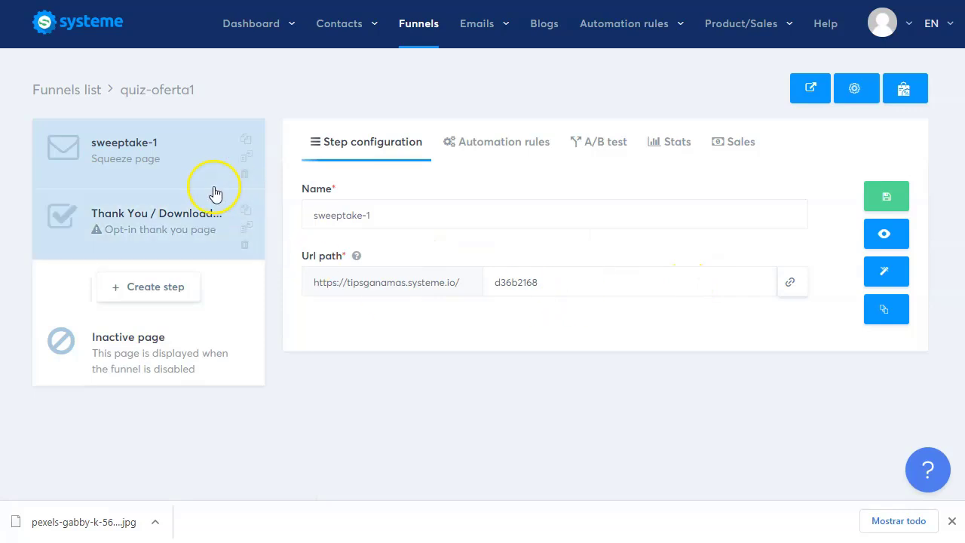
Step: Duplicate the sweeptake-1 funnel step, rename the copy sweeptake-2 and save it
{"action": "left_click", "coordinate": [246, 141]}
{"action": "left_click", "coordinate": [393, 210]}
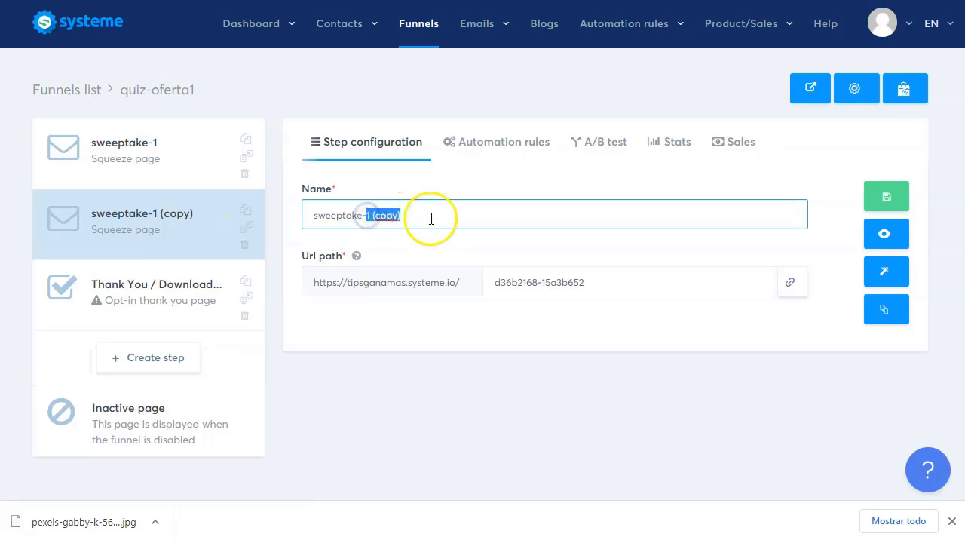
{"action": "left_click", "coordinate": [453, 190]}
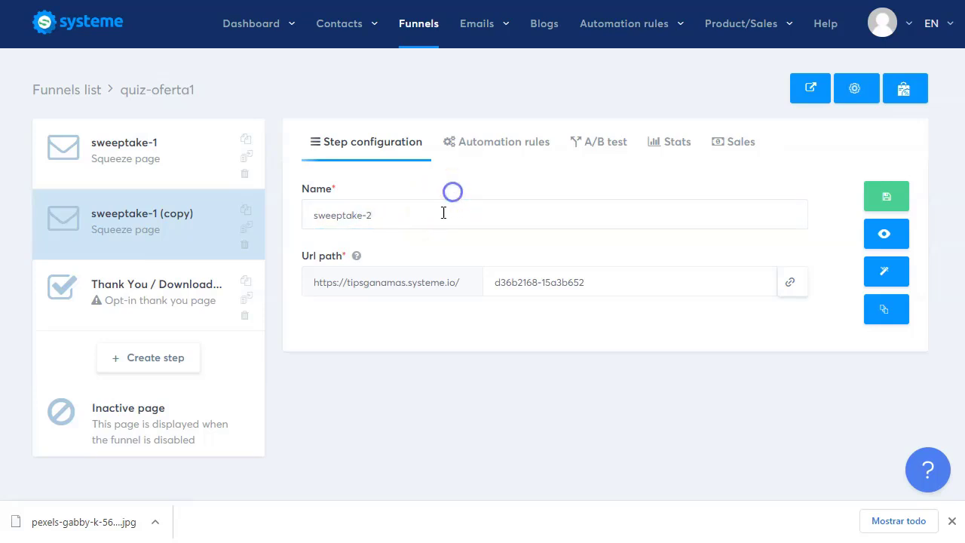
{"action": "left_click", "coordinate": [887, 195]}
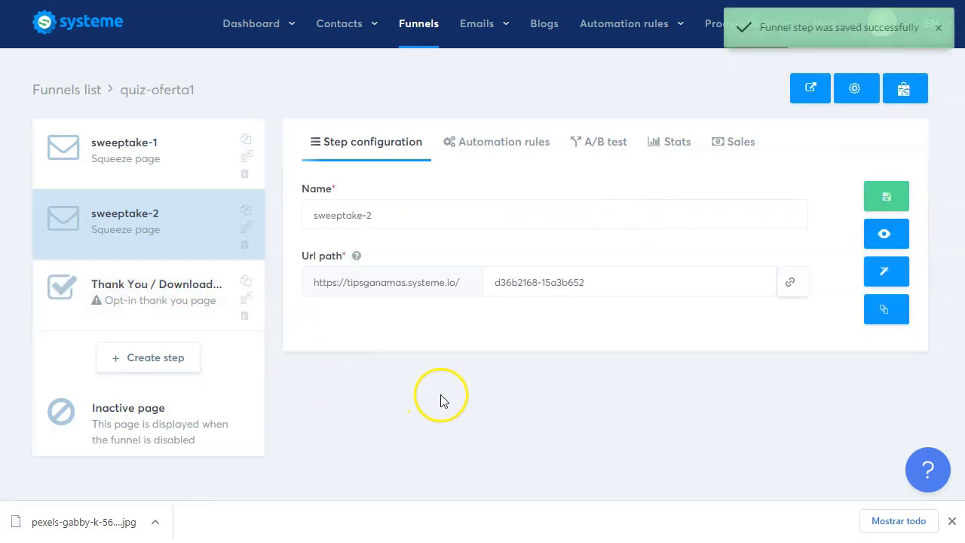
Step: Open the sweeptake-2 page in the editor and select the question "Which Country do you live in" in its text
{"action": "left_click", "coordinate": [117, 220]}
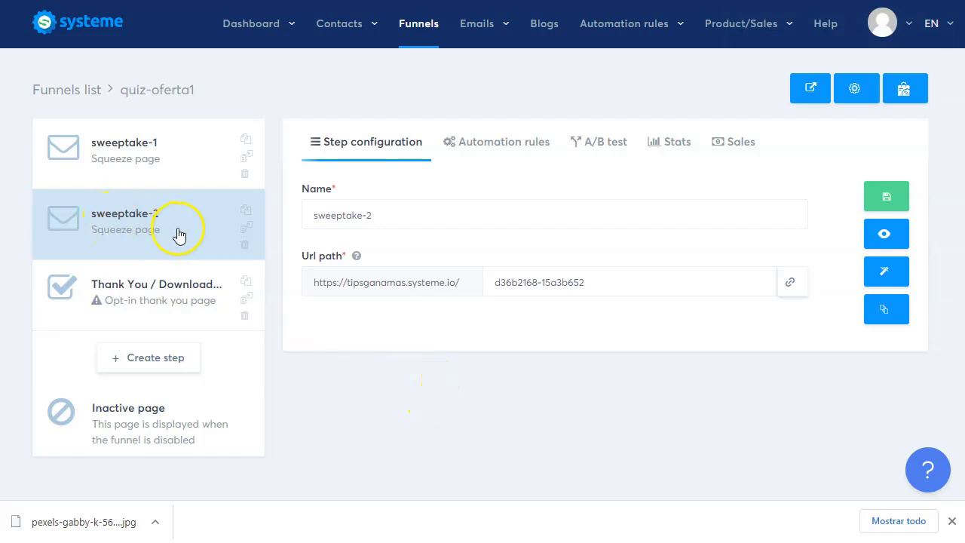
{"action": "left_click", "coordinate": [885, 271]}
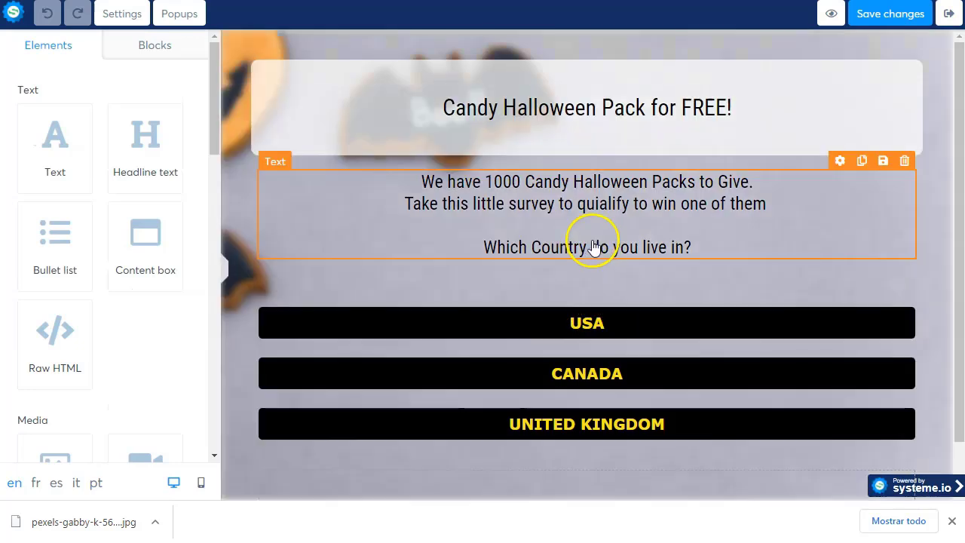
{"action": "left_click", "coordinate": [593, 247]}
{"action": "left_click_drag", "start_coordinate": [489, 248], "coordinate": [682, 253]}
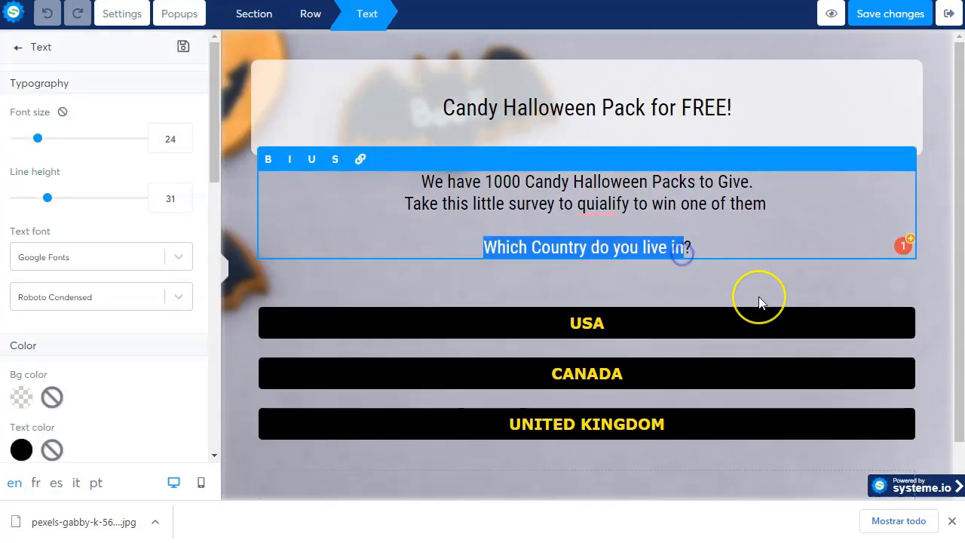
Step: Switch to Google Translate and translate "como nos conociste" from Spanish to English
{"action": "left_click", "coordinate": [454, 161]}
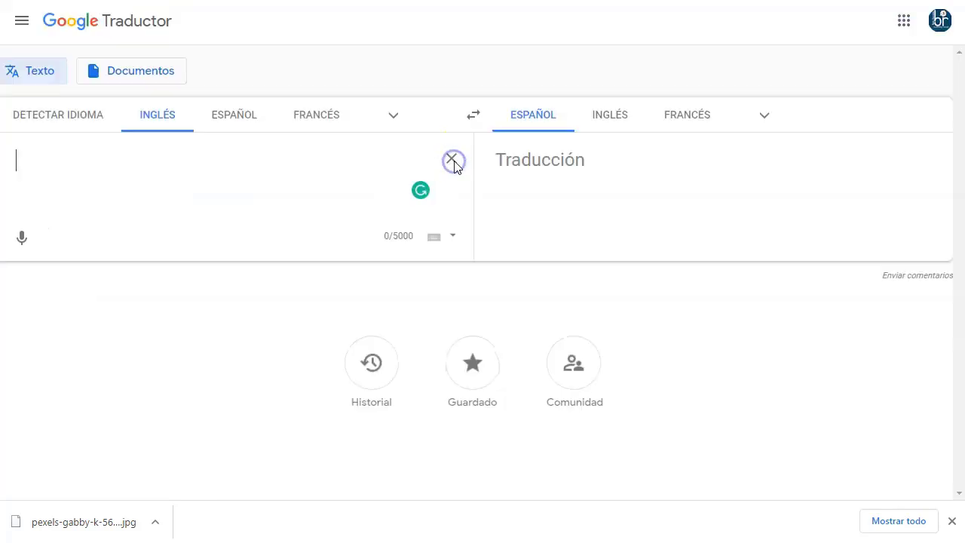
{"action": "type", "text": "como "}
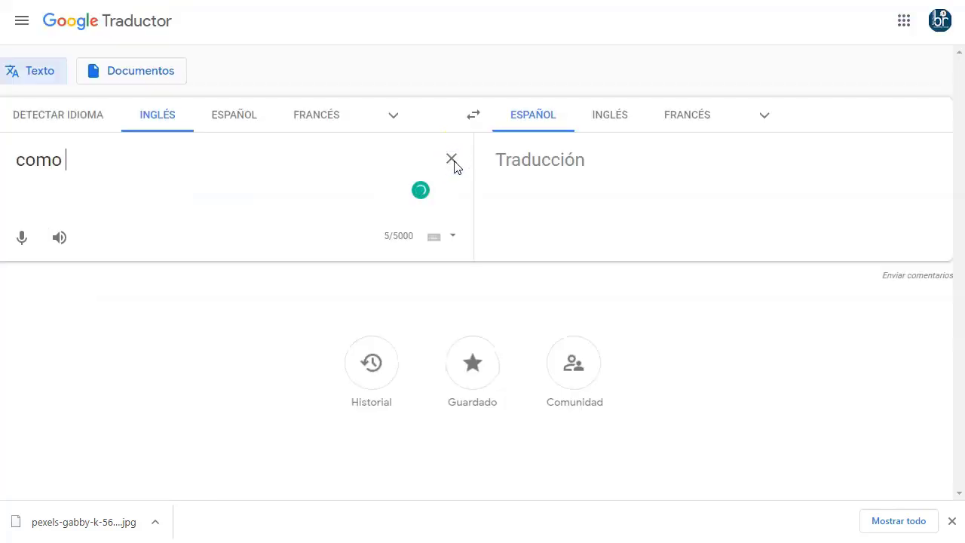
{"action": "type", "text": "nos conociste"}
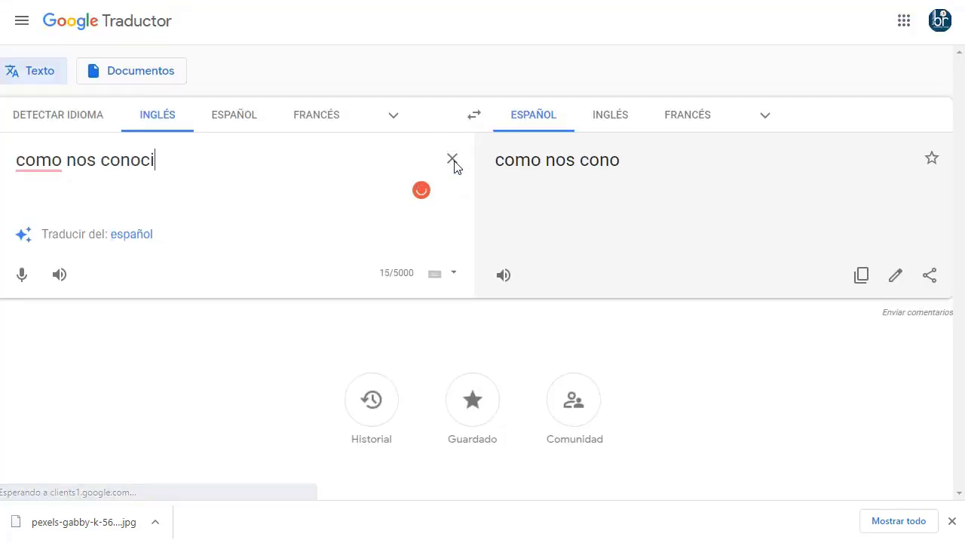
{"action": "left_click", "coordinate": [611, 110]}
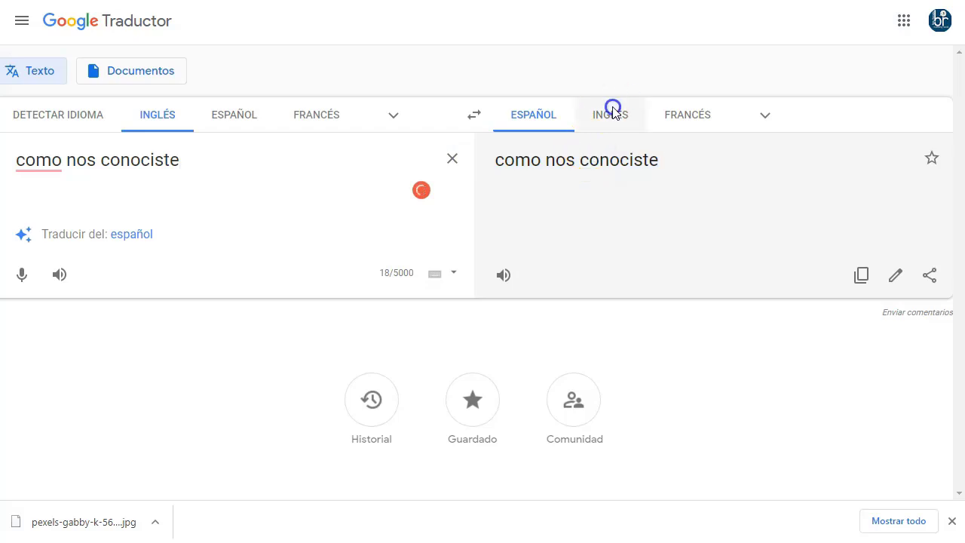
{"action": "triple_click", "coordinate": [655, 160]}
{"action": "left_click", "coordinate": [674, 179]}
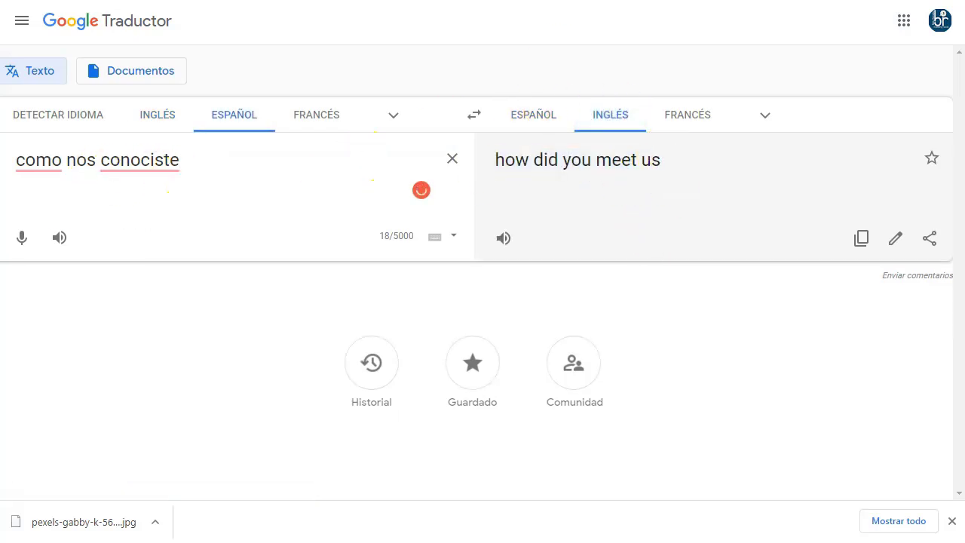
Step: Replace the source text with "cual es tu red social favorita" and translate it into English
{"action": "left_click", "coordinate": [452, 159]}
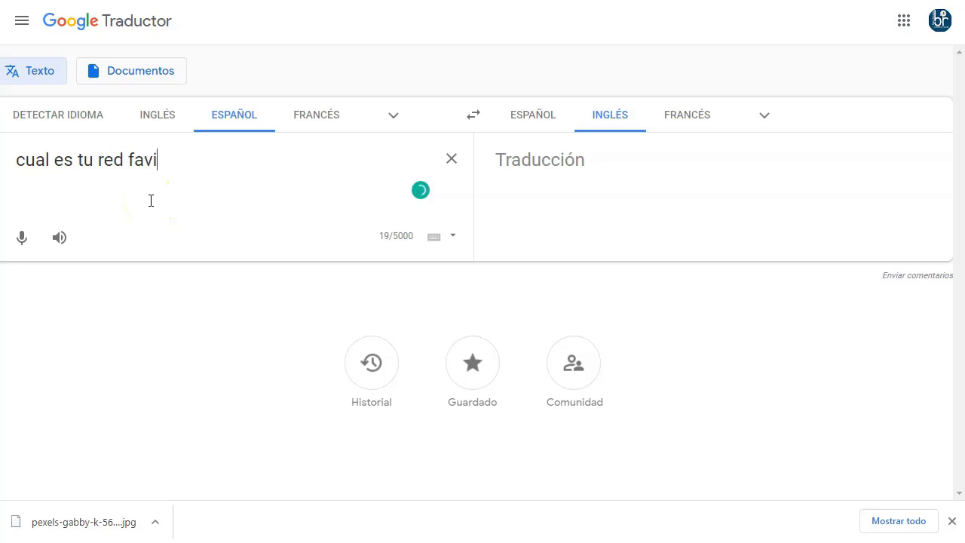
{"action": "key", "text": "BackSpace"}
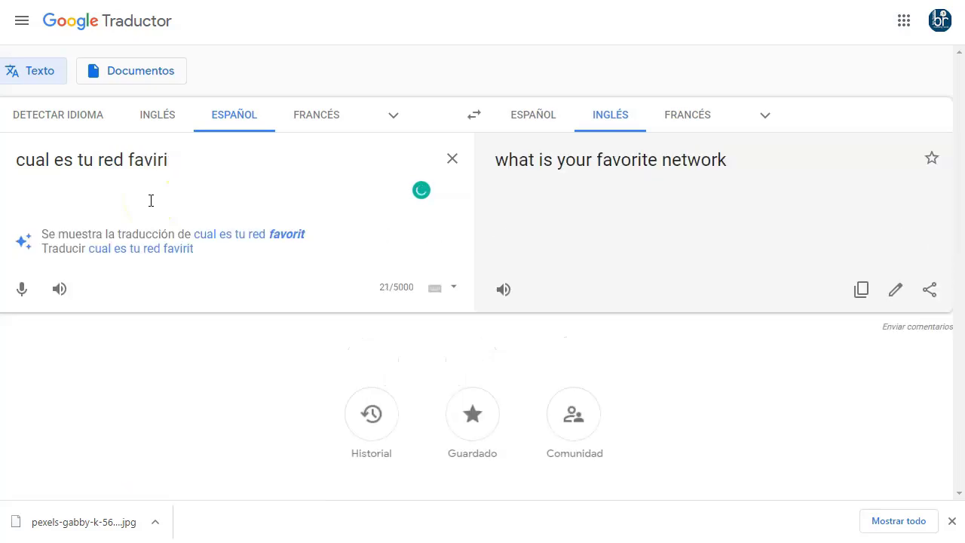
{"action": "type", "text": "orita"}
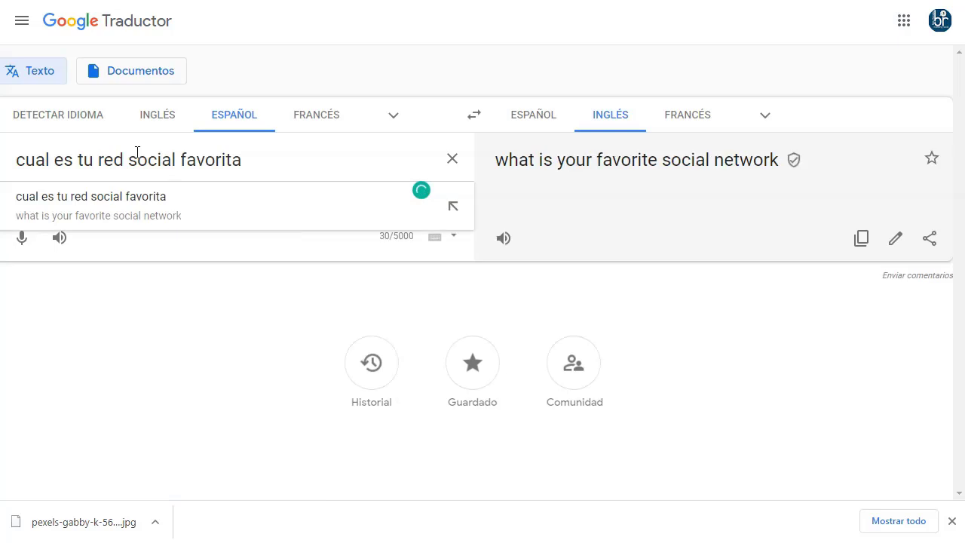
Step: Return to the systeme.io editor and change the survey question to "What is your favorite social network?"
{"action": "left_click", "coordinate": [554, 247]}
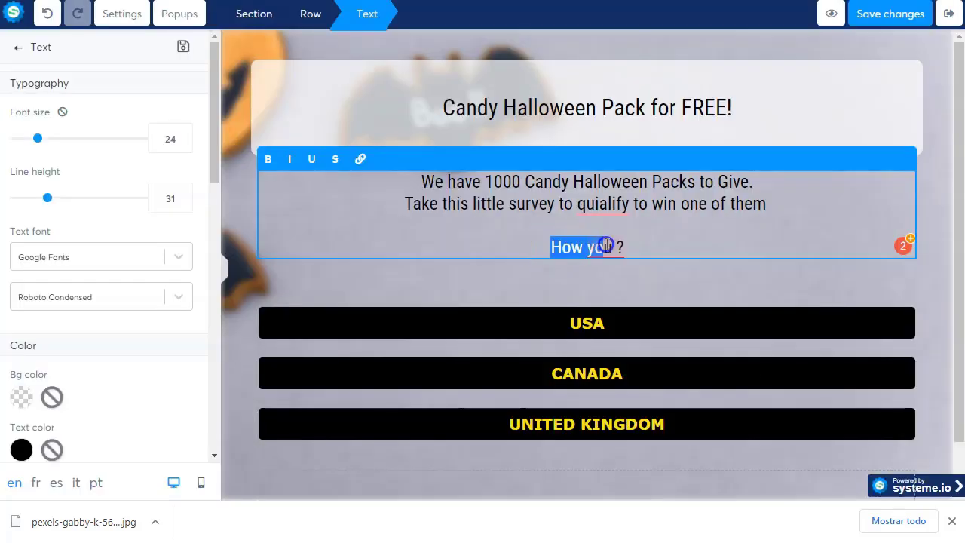
{"action": "left_click_drag", "start_coordinate": [606, 246], "coordinate": [616, 247]}
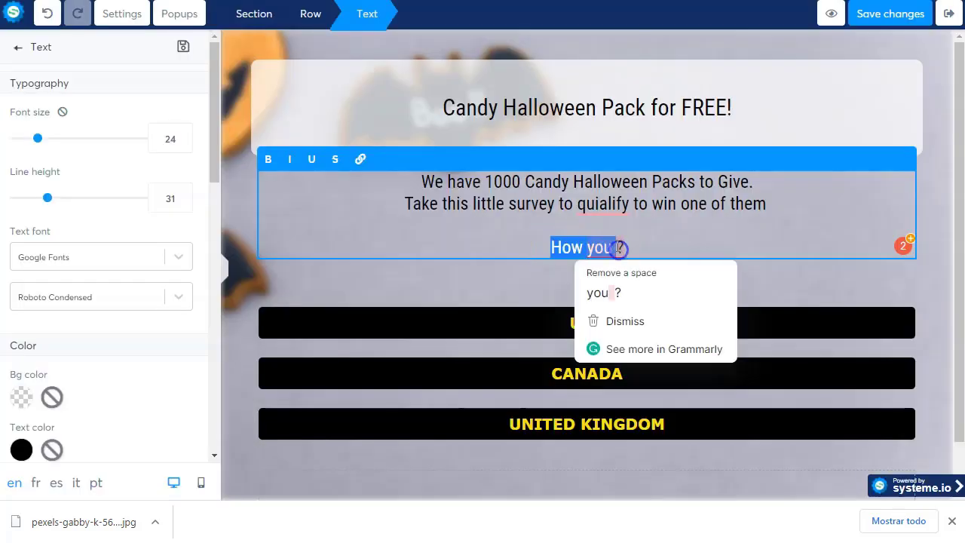
{"action": "type", "text": "What is your favr"}
{"action": "key", "text": "BackSpace"}
{"action": "type", "text": "orite"}
{"action": "left_click", "coordinate": [842, 294]}
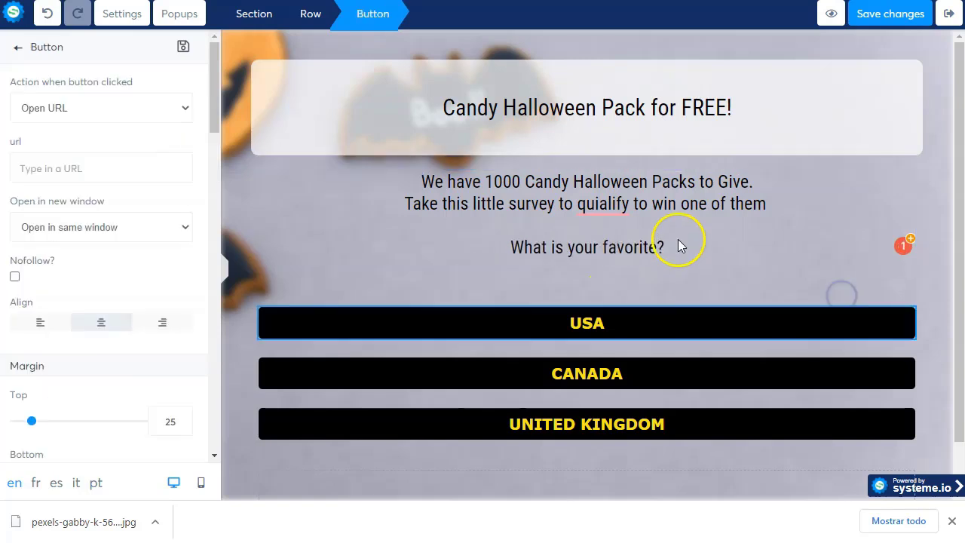
{"action": "left_click", "coordinate": [637, 254]}
{"action": "left_click", "coordinate": [608, 249]}
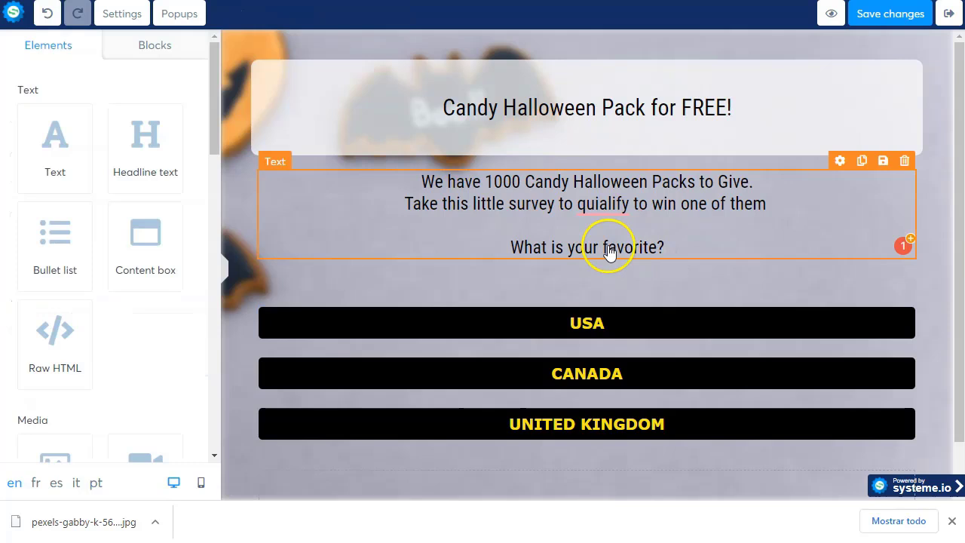
{"action": "type", "text": "social network"}
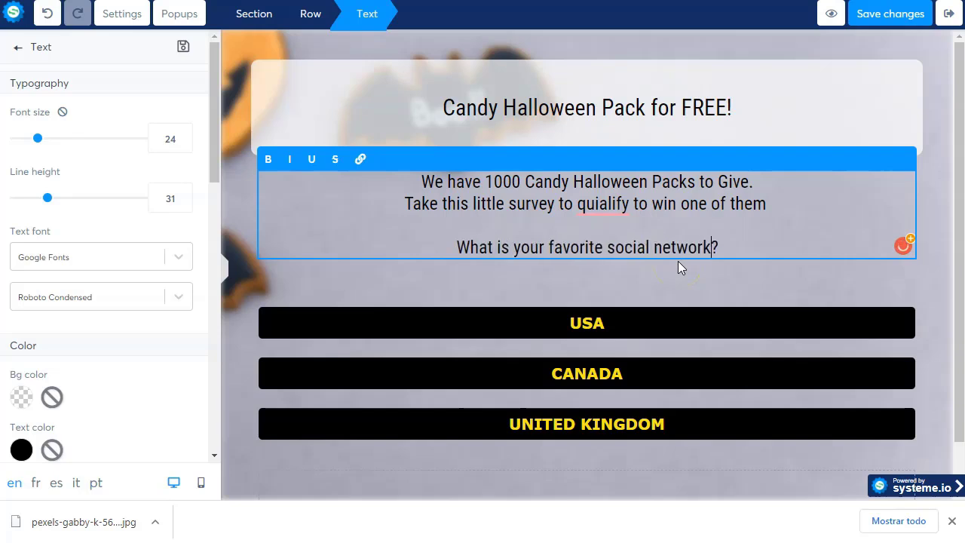
Step: Change the text of the USA button to "FACEBOOK"
{"action": "left_click", "coordinate": [581, 331]}
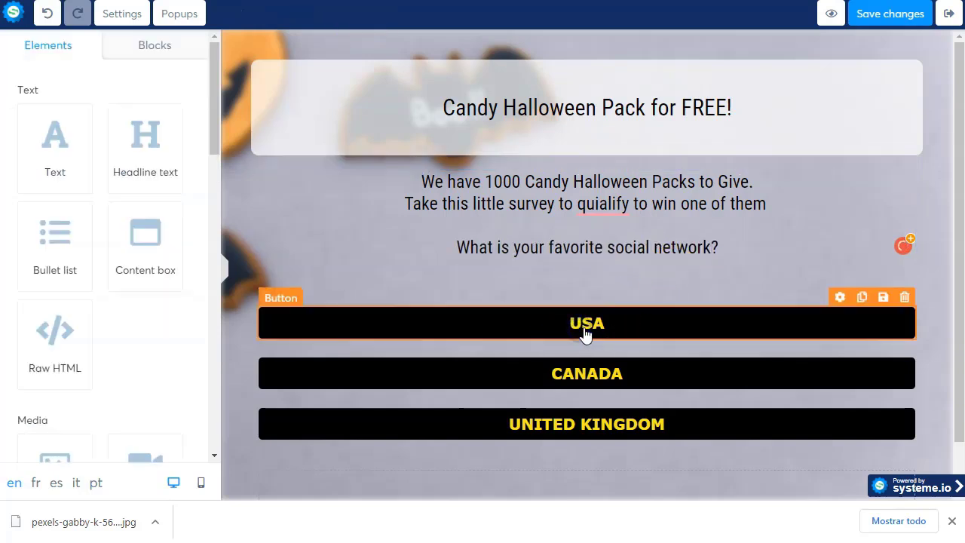
{"action": "left_click", "coordinate": [839, 301]}
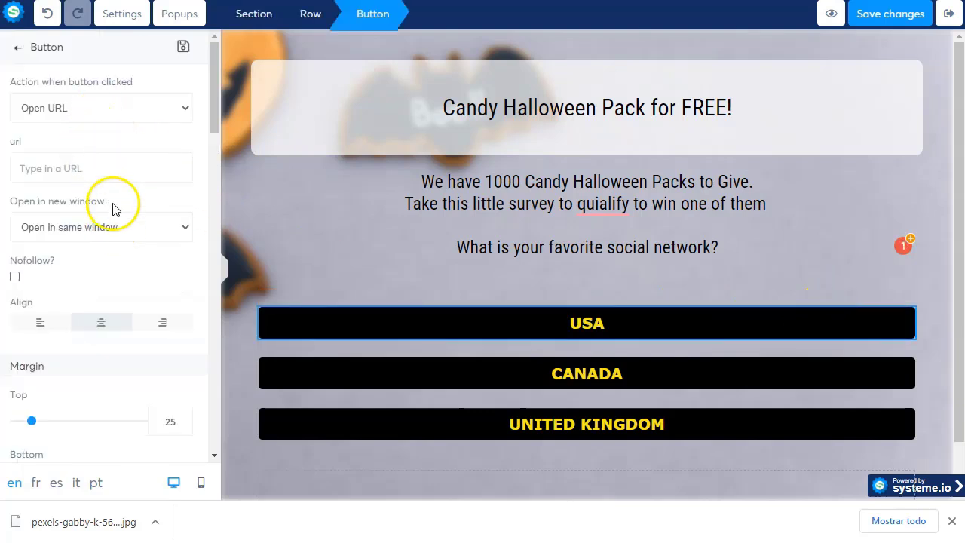
{"action": "scroll", "coordinate": [64, 344], "scroll_direction": "down", "scroll_amount": 3}
{"action": "scroll", "coordinate": [65, 344], "scroll_direction": "down", "scroll_amount": 3}
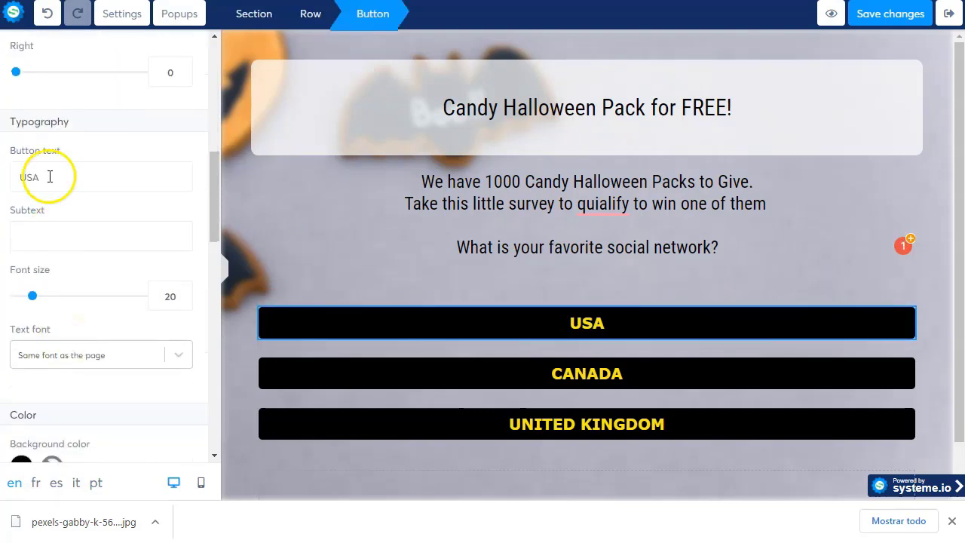
{"action": "key", "text": "BackSpace"}
{"action": "key", "text": "BackSpace"}
{"action": "key", "text": "BackSpace"}
{"action": "type", "text": "FACE"}
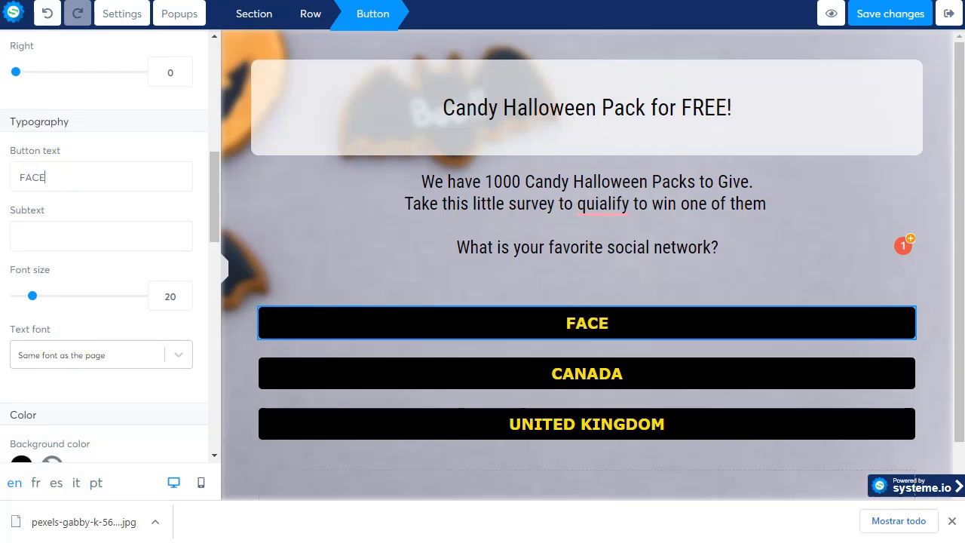
{"action": "type", "text": "BOOK"}
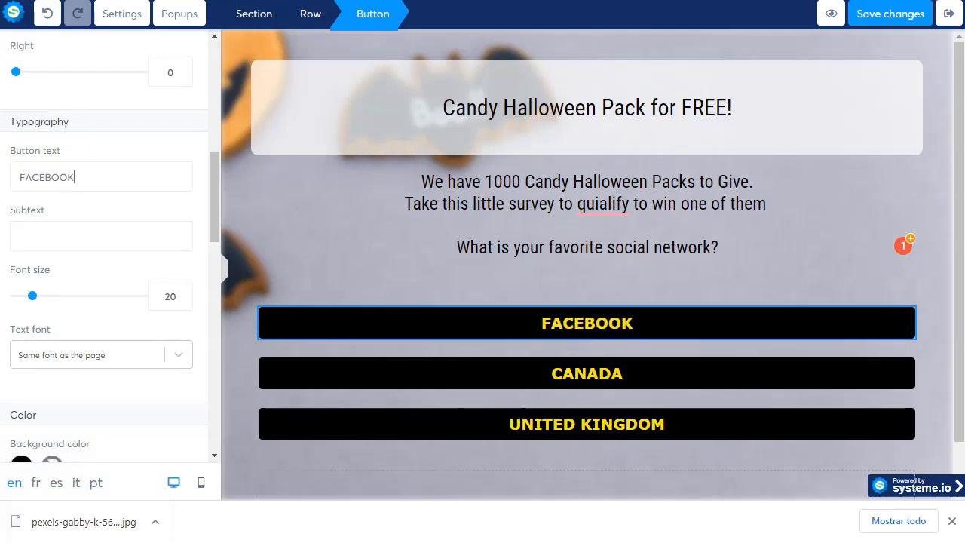
Step: Change the text of the CANADA button to "INSTAGRAM"
{"action": "left_click", "coordinate": [608, 368]}
{"action": "left_click", "coordinate": [841, 347]}
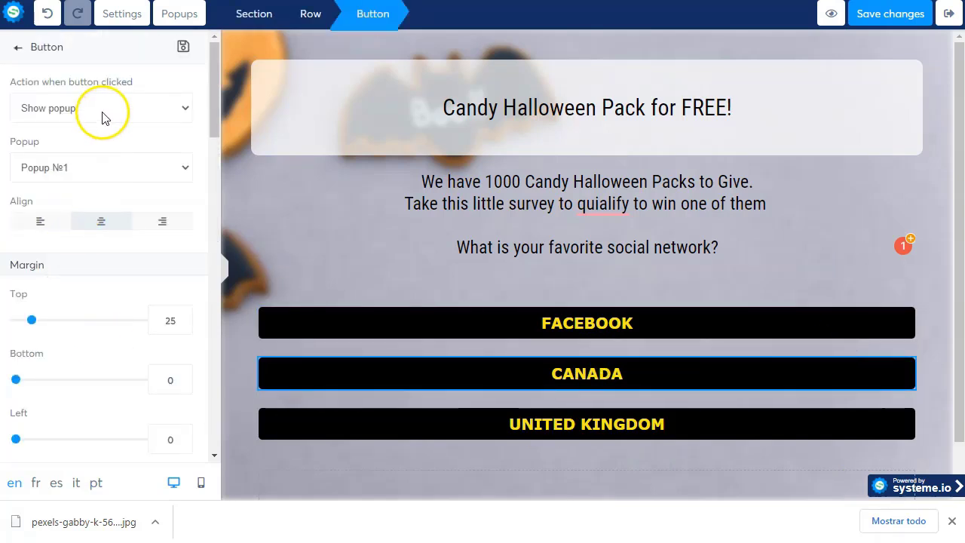
{"action": "scroll", "coordinate": [97, 316], "scroll_direction": "down", "scroll_amount": 4}
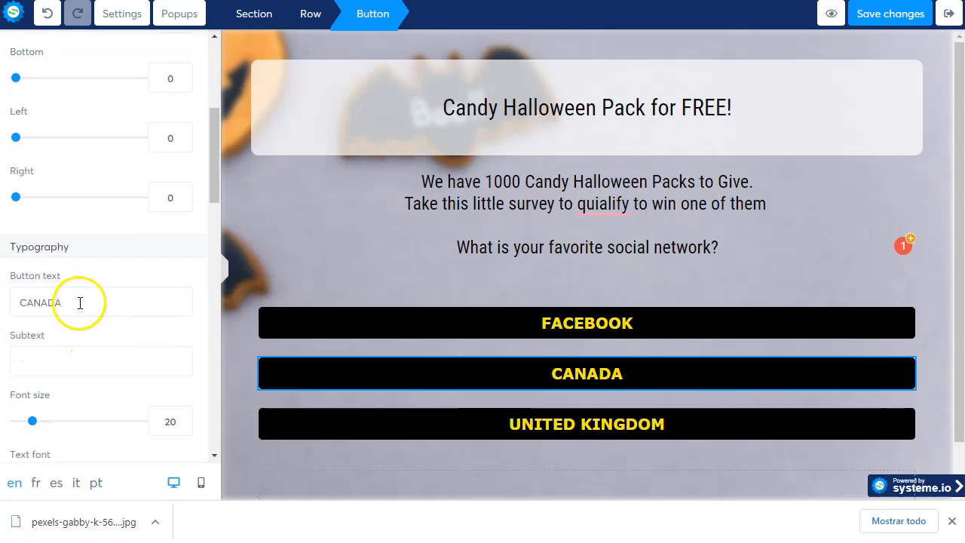
{"action": "left_click_drag", "start_coordinate": [80, 301], "coordinate": [19, 302]}
{"action": "type", "text": "I"}
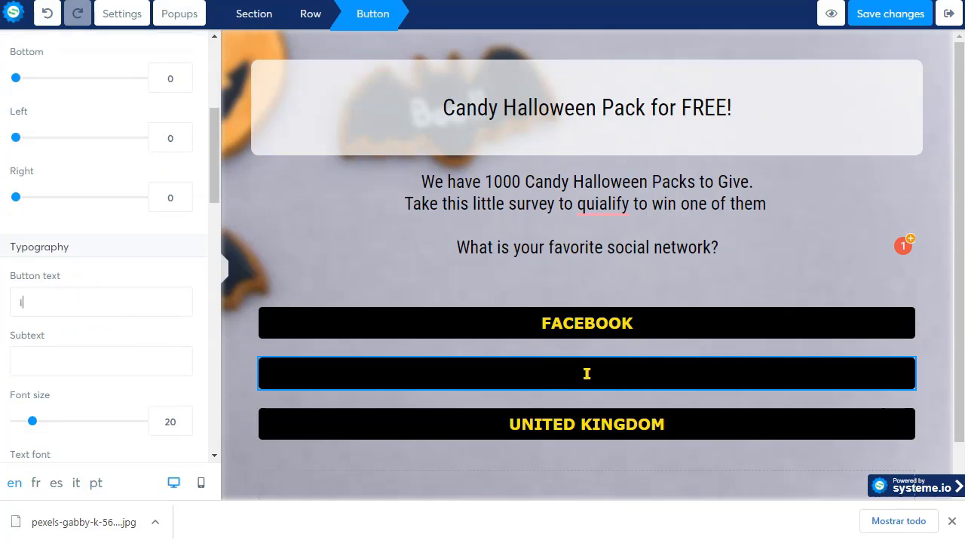
{"action": "type", "text": "NSTAGRAM"}
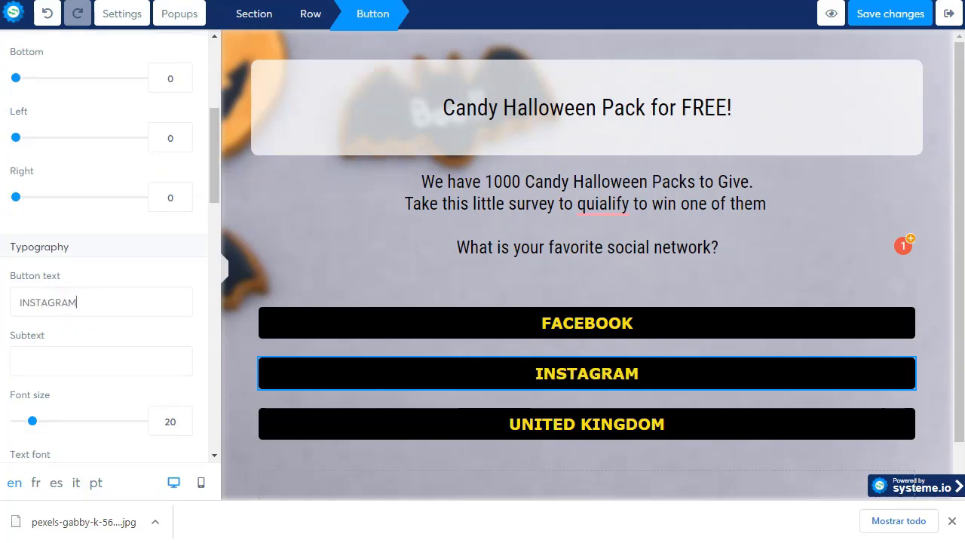
Step: Change the text of the UNITED KINGDOM button to "TIK TOK"
{"action": "left_click", "coordinate": [587, 423]}
{"action": "left_click_drag", "start_coordinate": [114, 226], "coordinate": [6, 233]}
{"action": "type", "text": "TWI"}
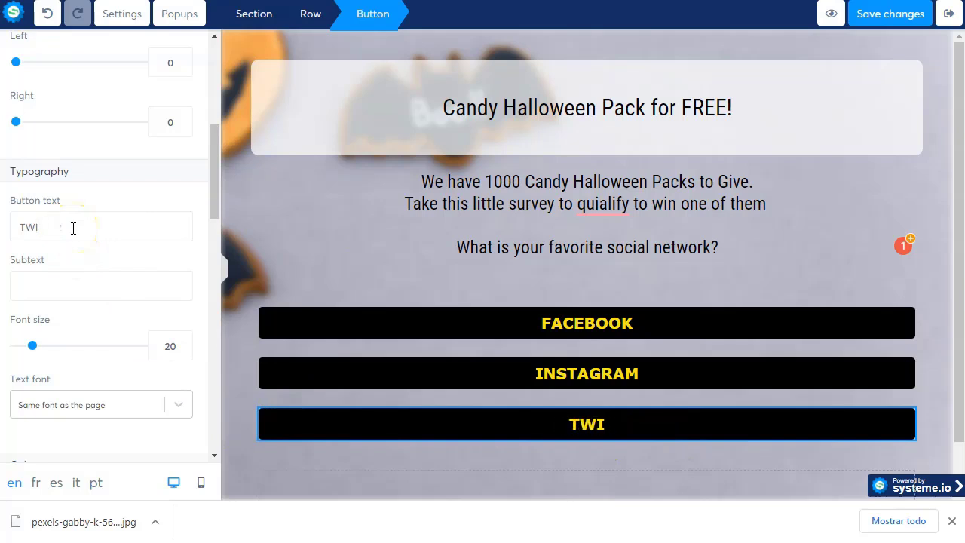
{"action": "key", "text": "BackSpace"}
{"action": "key", "text": "BackSpace"}
{"action": "key", "text": "BackSpace"}
{"action": "type", "text": "TIK TOK"}
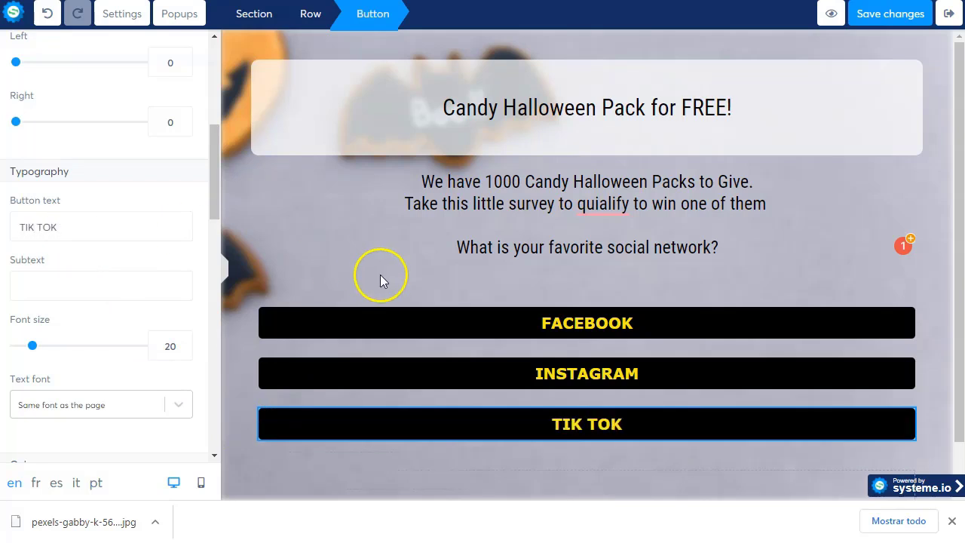
Step: Duplicate the TIK TOK button and change the copy's text to "YOUTUBE"
{"action": "left_click", "coordinate": [739, 432]}
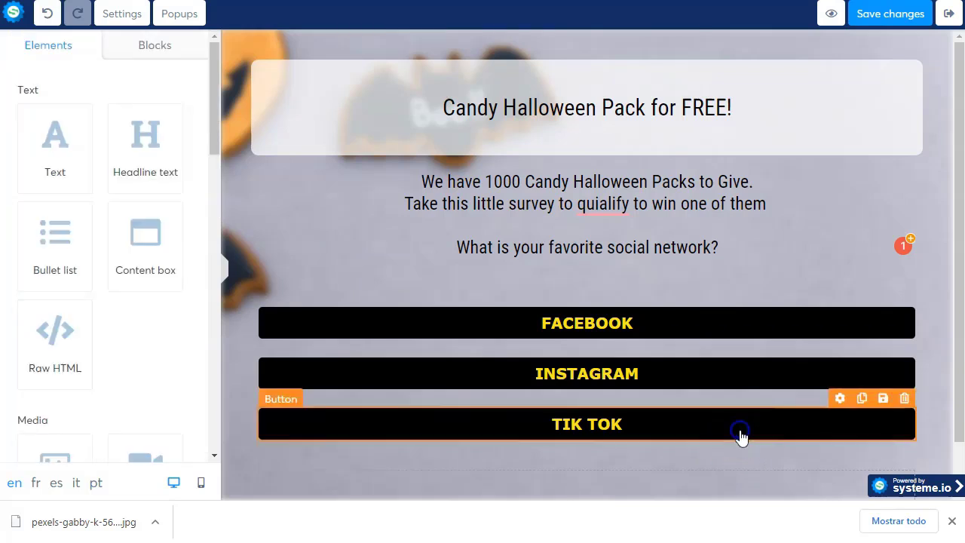
{"action": "left_click", "coordinate": [861, 400]}
{"action": "scroll", "coordinate": [679, 400], "scroll_direction": "down", "scroll_amount": 2}
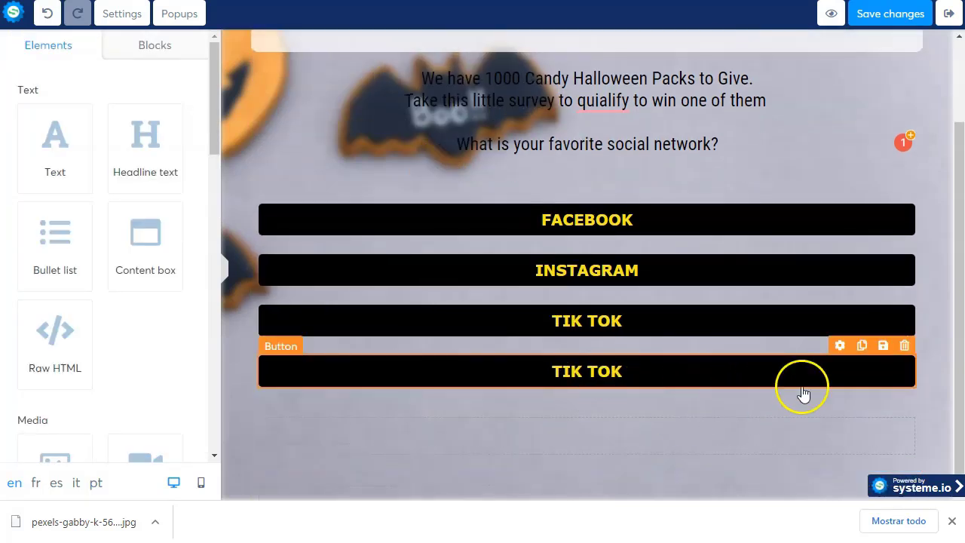
{"action": "left_click", "coordinate": [839, 349]}
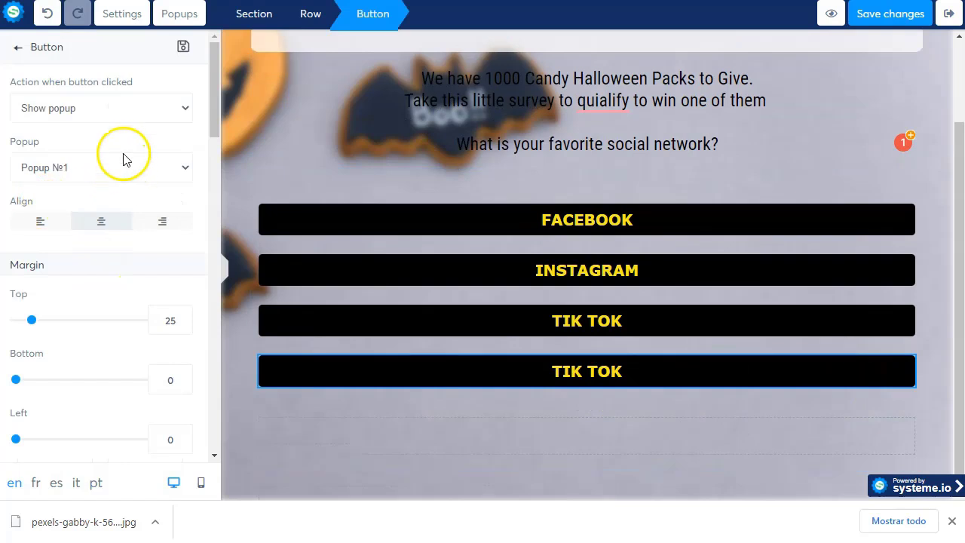
{"action": "scroll", "coordinate": [48, 317], "scroll_direction": "down", "scroll_amount": 5}
{"action": "left_click", "coordinate": [68, 152]}
{"action": "key", "text": "ctrl+a"}
{"action": "type", "text": "Y"}
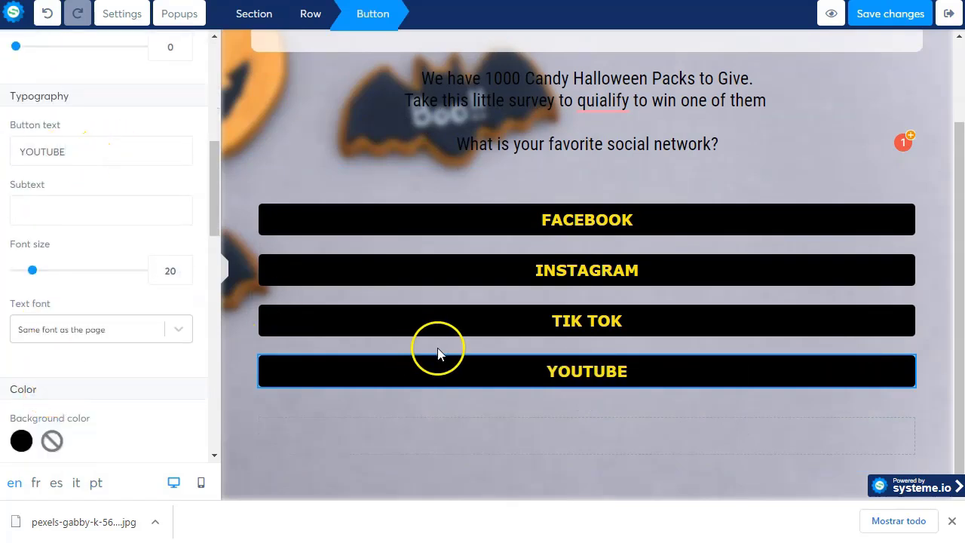
{"action": "left_click", "coordinate": [565, 408]}
{"action": "scroll", "coordinate": [739, 163], "scroll_direction": "up", "scroll_amount": 1}
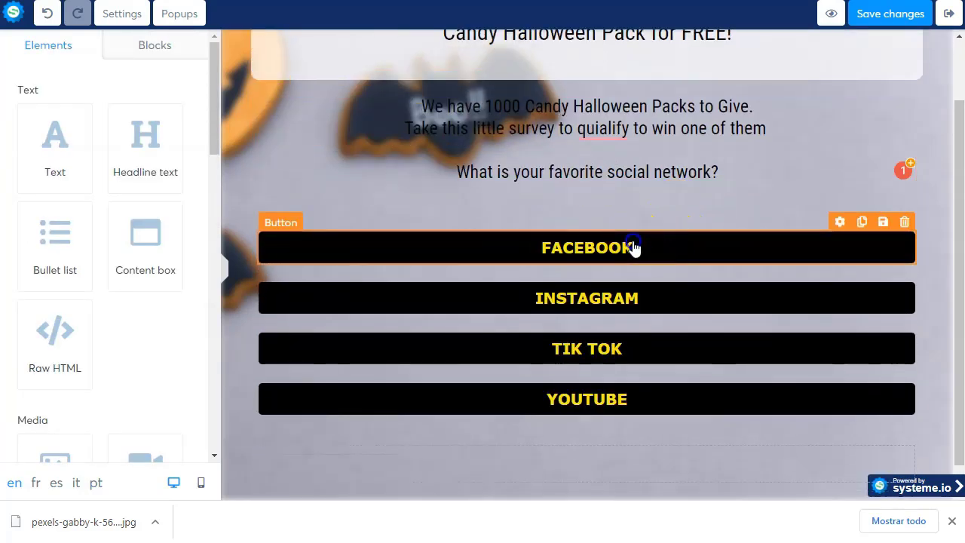
{"action": "left_click", "coordinate": [633, 247]}
{"action": "key", "text": "Escape"}
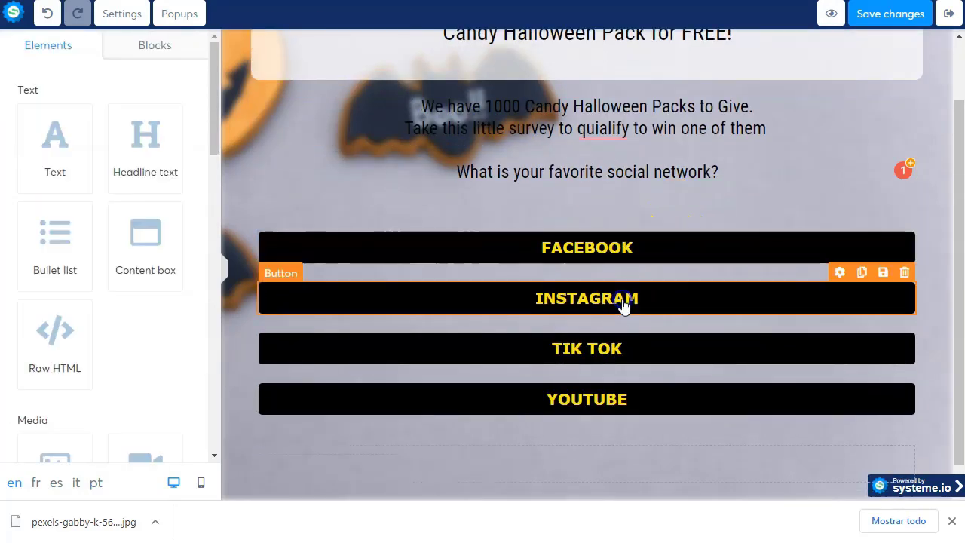
{"action": "left_click", "coordinate": [617, 354]}
{"action": "key", "text": "Escape"}
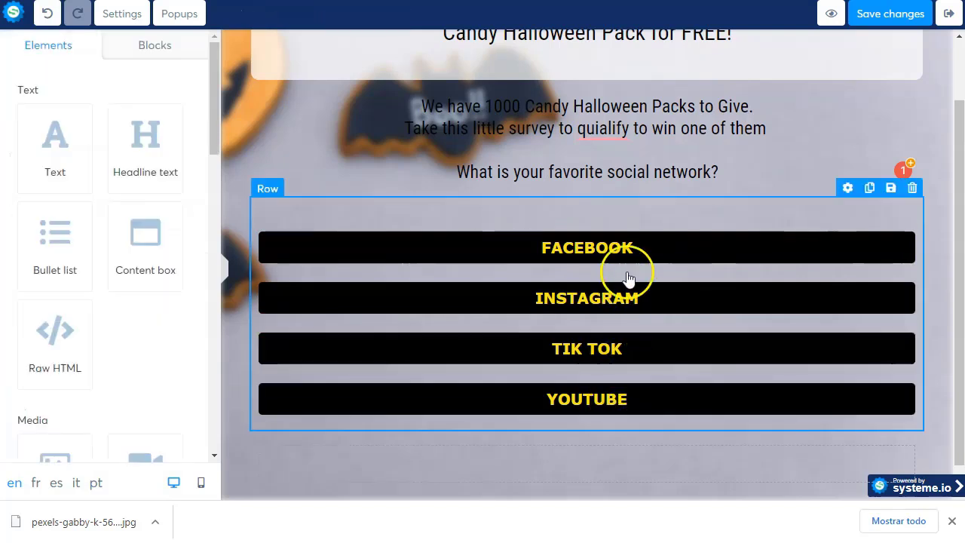
Step: Switch to Gasmobi and copy the URL of the Yousweeps Test A Candy Halloween Pack offer
{"action": "left_click", "coordinate": [636, 251]}
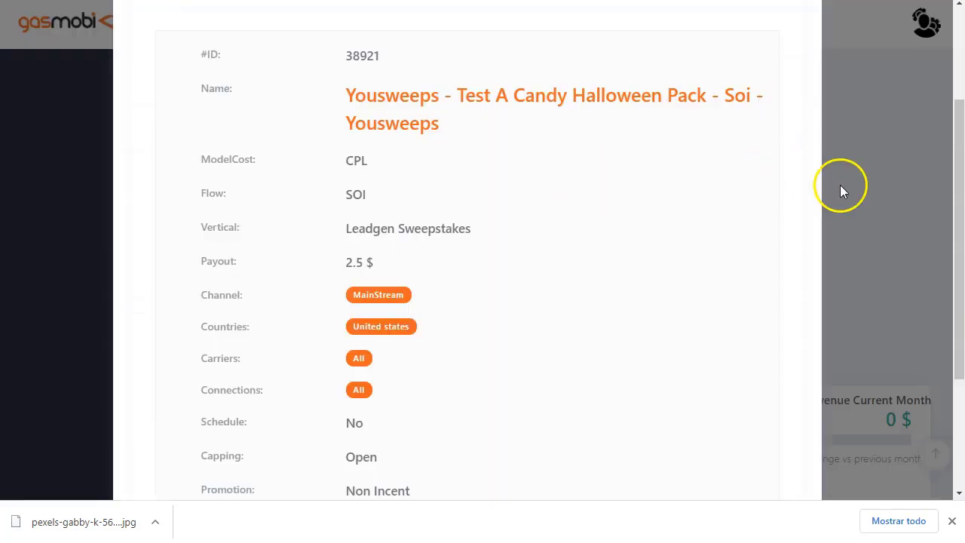
{"action": "left_click", "coordinate": [840, 185]}
{"action": "scroll", "coordinate": [858, 178], "scroll_direction": "up", "scroll_amount": 5}
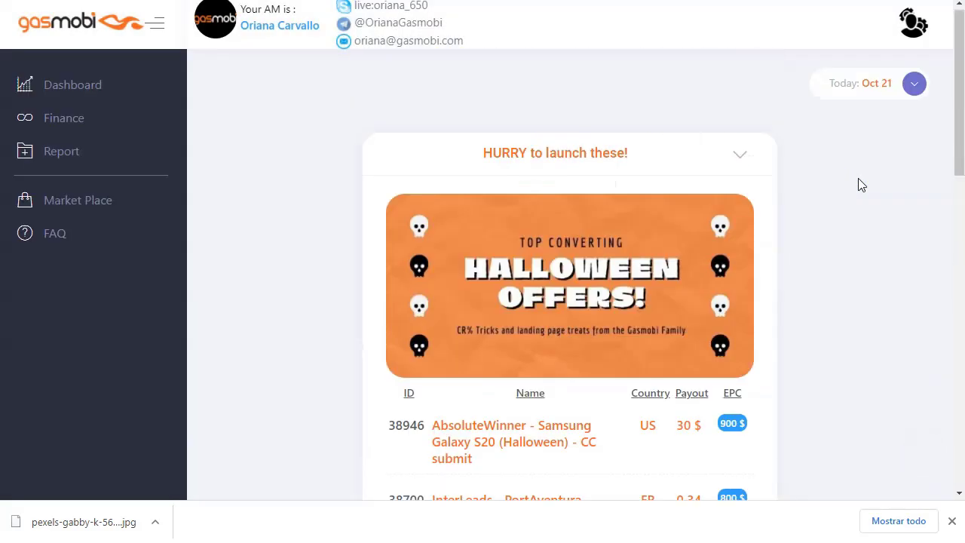
{"action": "left_click", "coordinate": [75, 90]}
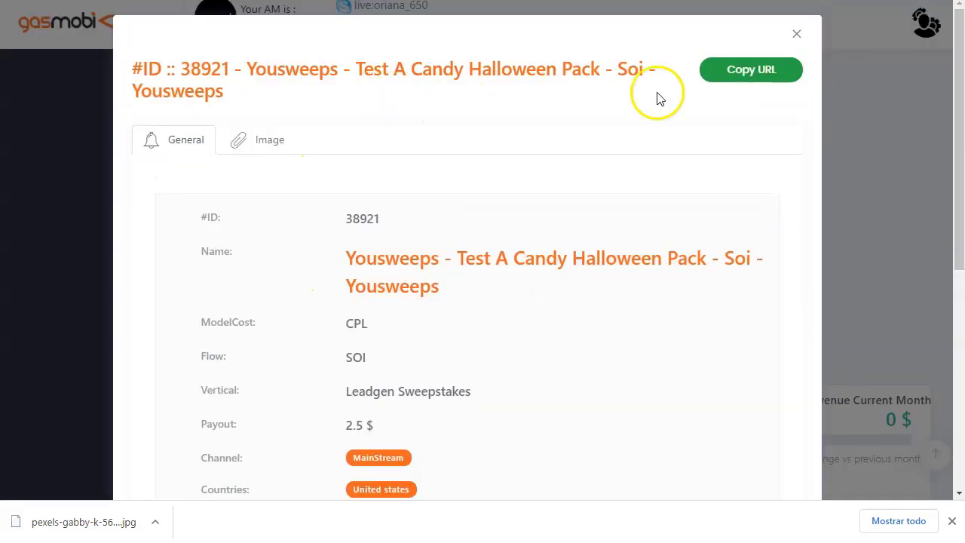
{"action": "left_click", "coordinate": [758, 76]}
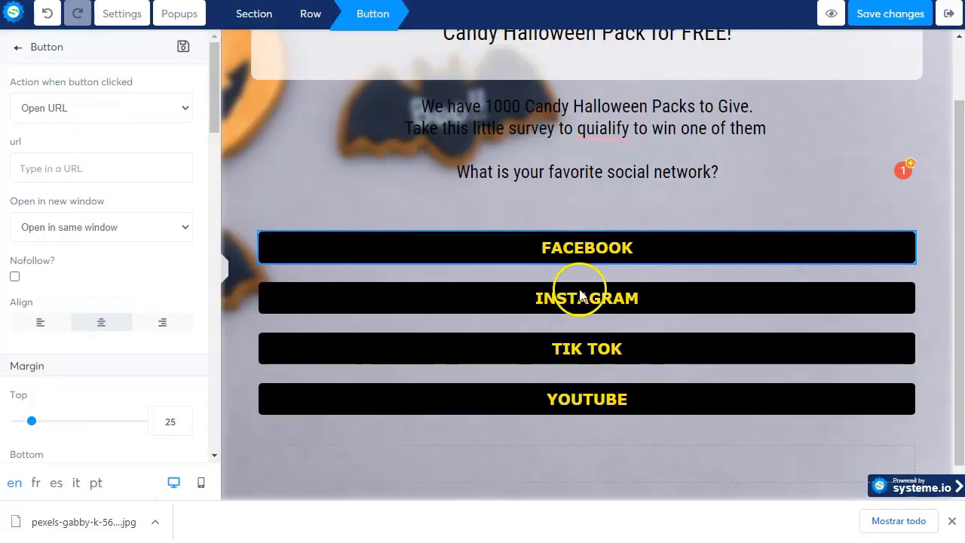
Step: Return to the systeme.io editor and paste the copied offer URL as the FACEBOOK button's link
{"action": "left_click", "coordinate": [307, 253]}
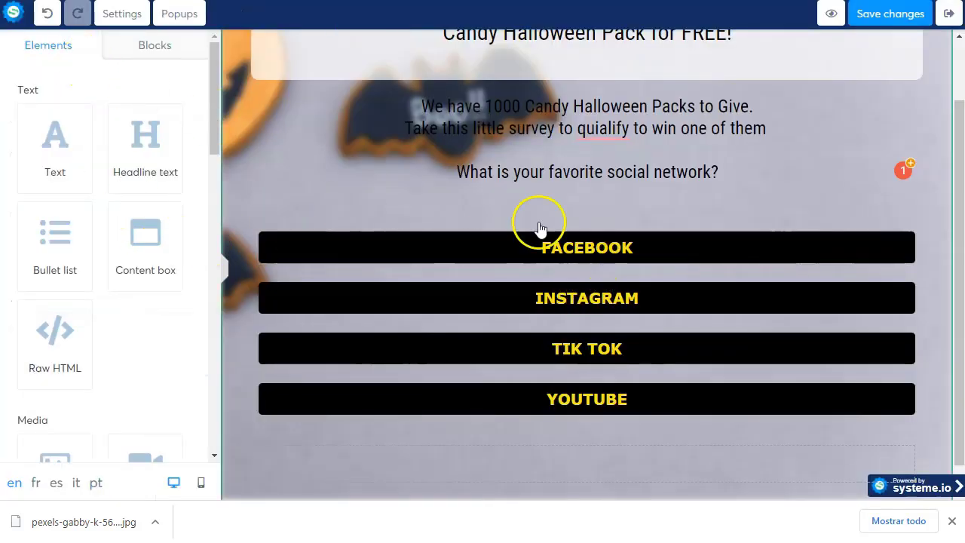
{"action": "left_click", "coordinate": [604, 251]}
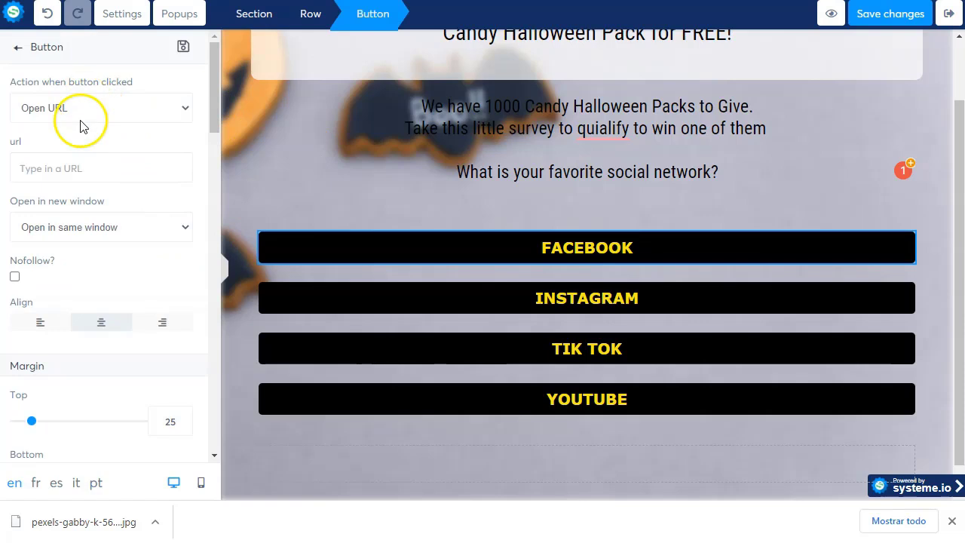
{"action": "right_click", "coordinate": [75, 166]}
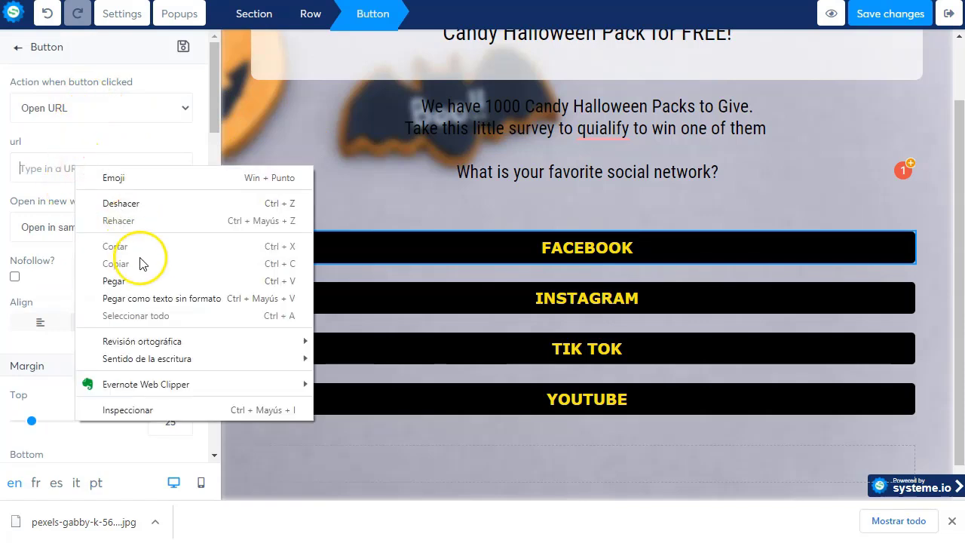
{"action": "left_click", "coordinate": [138, 281]}
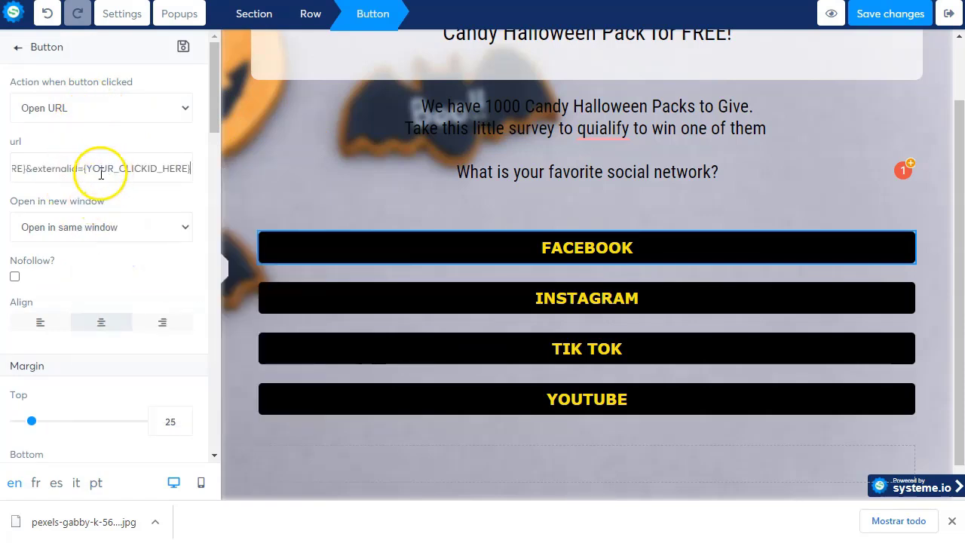
{"action": "key", "text": "Home"}
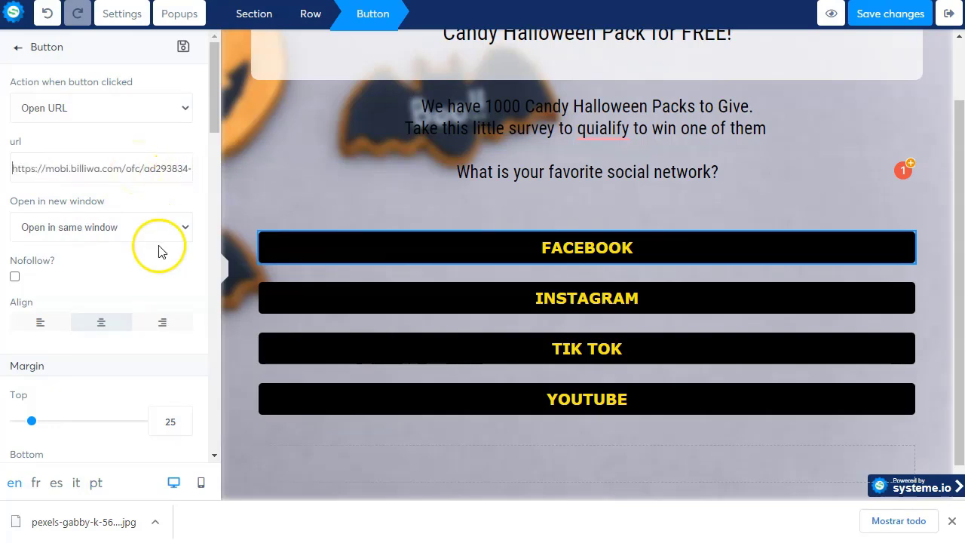
Step: Set the INSTAGRAM button's click action to Open URL and paste the copied offer link
{"action": "left_click", "coordinate": [624, 299]}
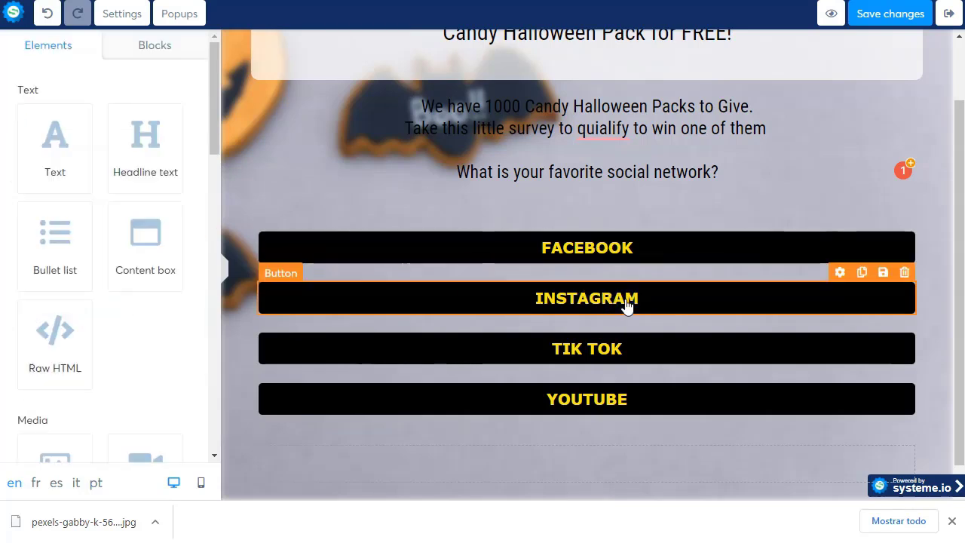
{"action": "left_click", "coordinate": [839, 272]}
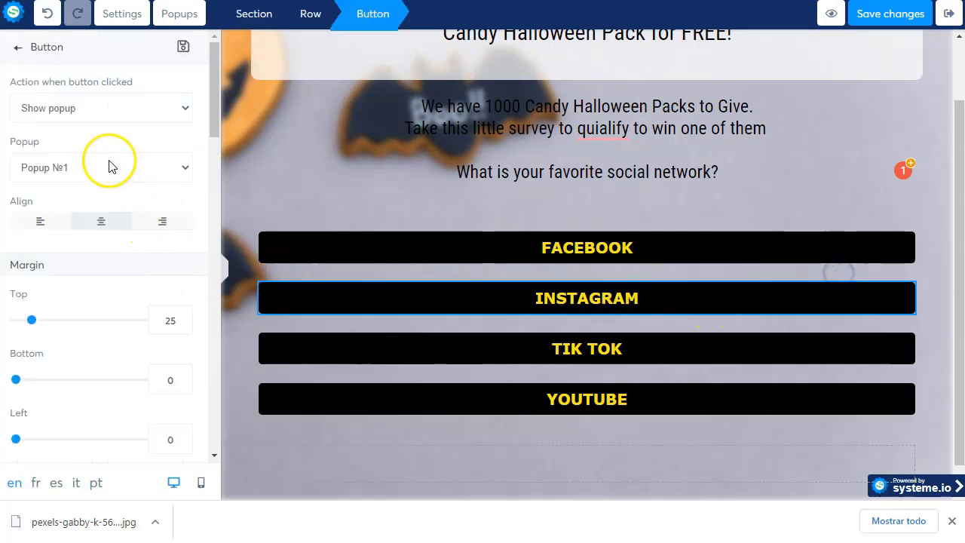
{"action": "left_click", "coordinate": [113, 105]}
{"action": "left_click", "coordinate": [98, 154]}
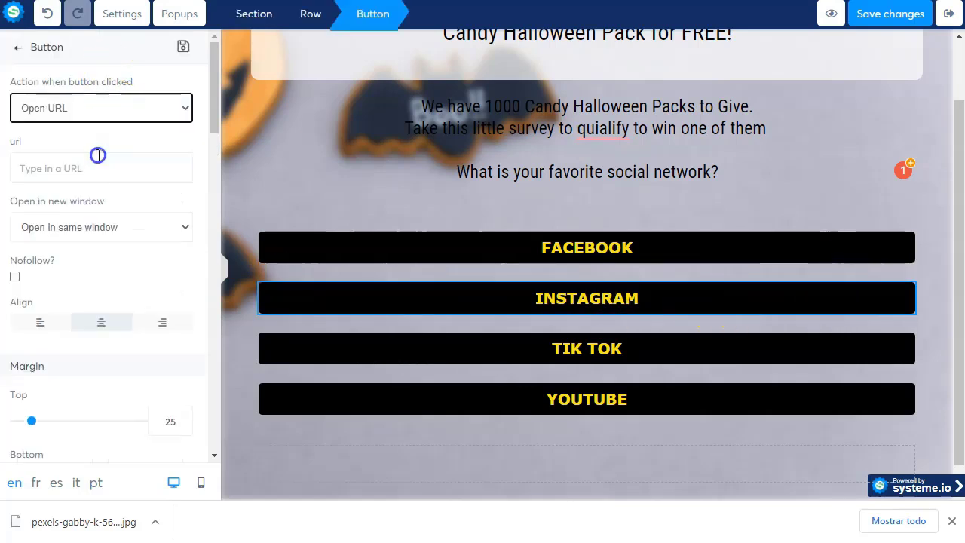
{"action": "left_click", "coordinate": [90, 174]}
{"action": "key", "text": "ctrl+v"}
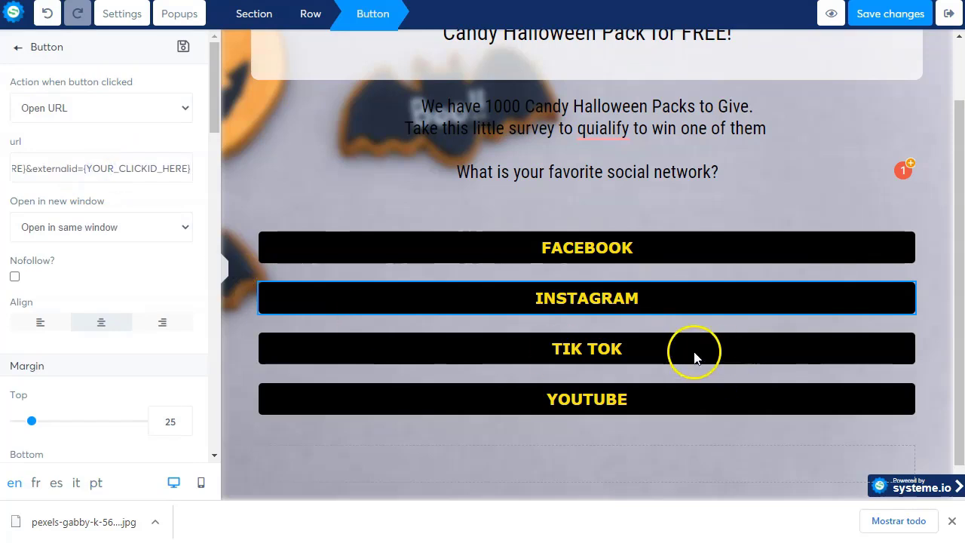
Step: Set the TIK TOK button's click action to Open URL and activate its link address for entry
{"action": "left_click", "coordinate": [656, 360]}
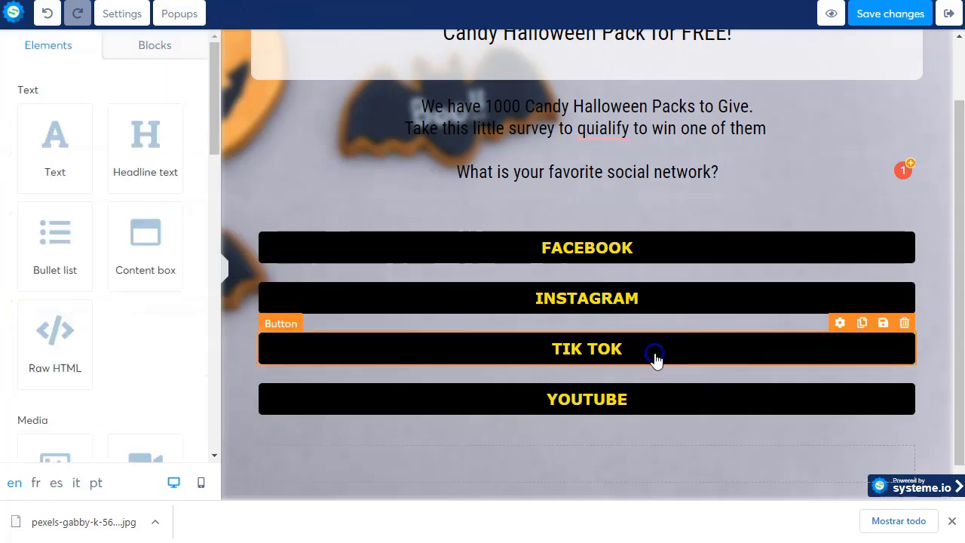
{"action": "left_click", "coordinate": [840, 323]}
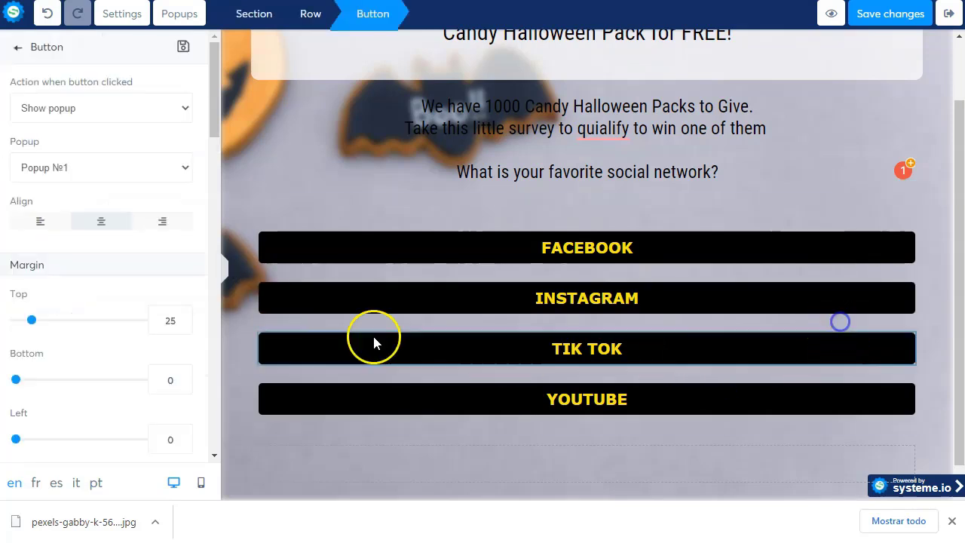
{"action": "left_click", "coordinate": [102, 108]}
{"action": "left_click", "coordinate": [77, 153]}
{"action": "left_click", "coordinate": [80, 173]}
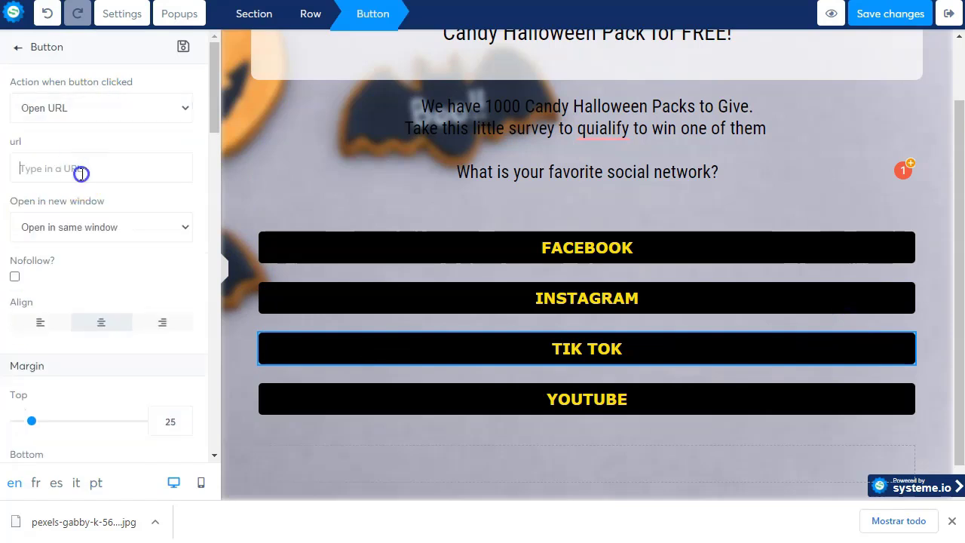
Step: Set the YOUTUBE button's click action to Open URL and activate its link address for entry
{"action": "left_click", "coordinate": [730, 408]}
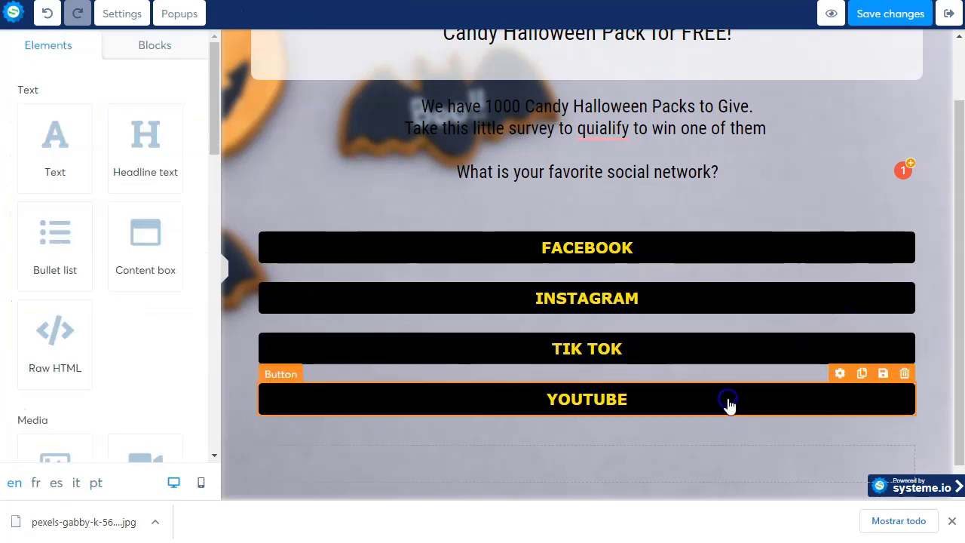
{"action": "left_click", "coordinate": [841, 374]}
{"action": "left_click", "coordinate": [95, 111]}
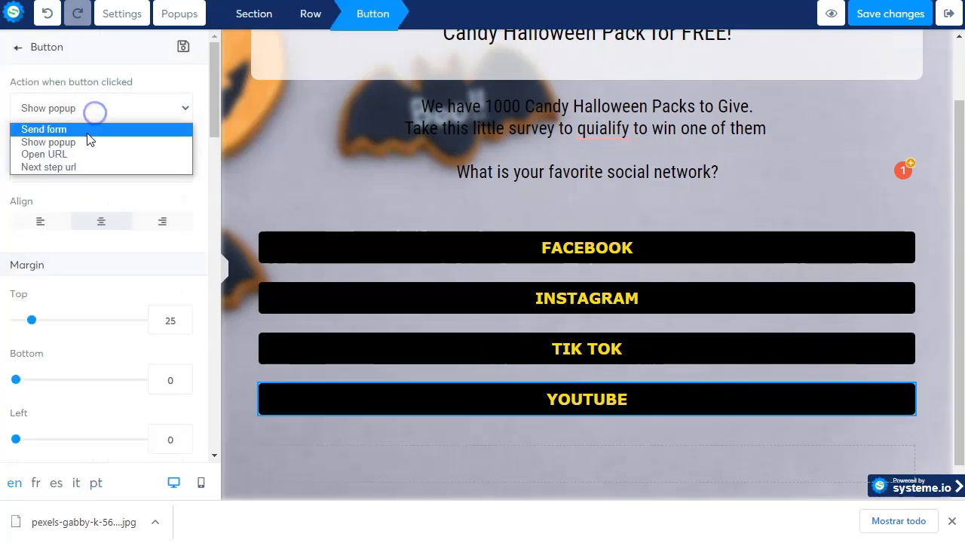
{"action": "left_click", "coordinate": [86, 153]}
{"action": "left_click", "coordinate": [86, 170]}
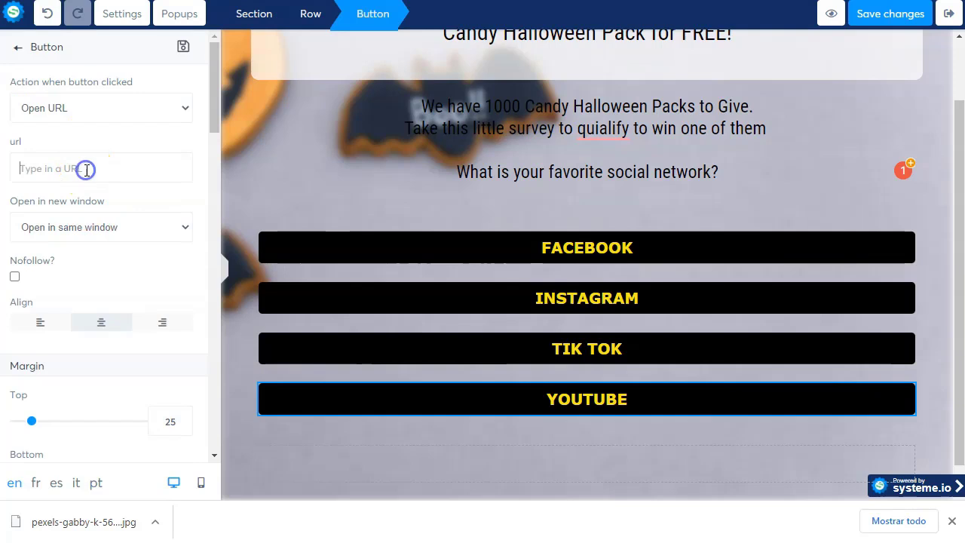
{"action": "left_click", "coordinate": [407, 461]}
Step: Correct the misspelled word in the survey text to "qualify", save the page and exit the editor
{"action": "scroll", "coordinate": [717, 221], "scroll_direction": "up", "scroll_amount": 1}
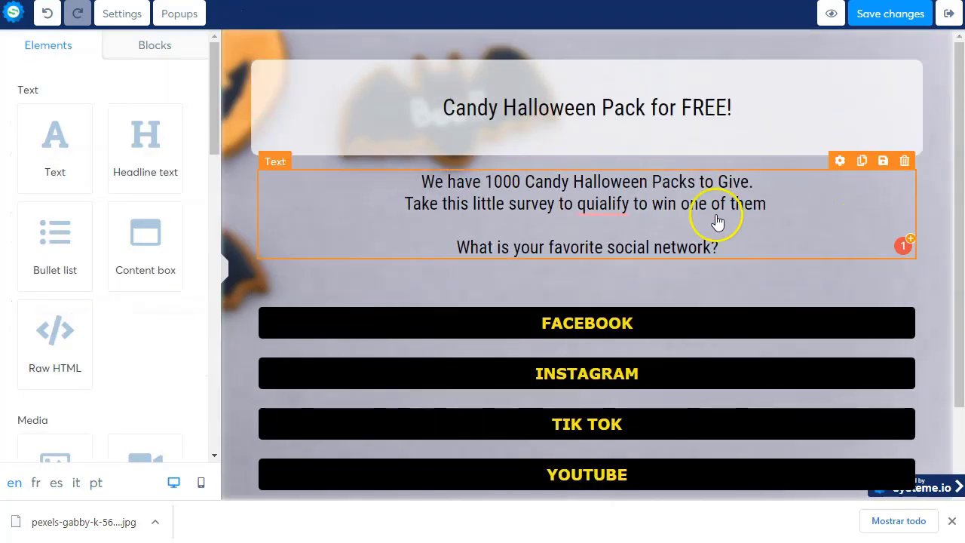
{"action": "left_click", "coordinate": [605, 209]}
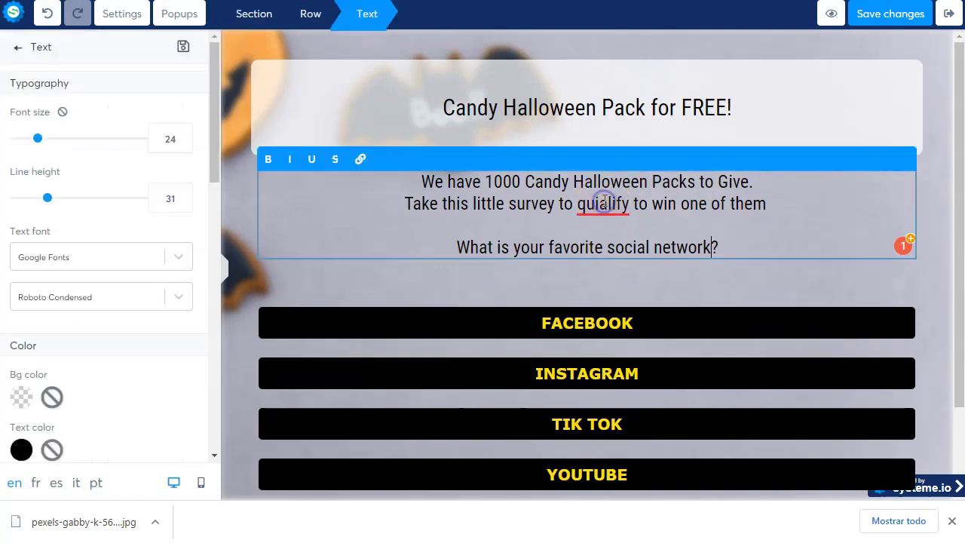
{"action": "left_click", "coordinate": [597, 231]}
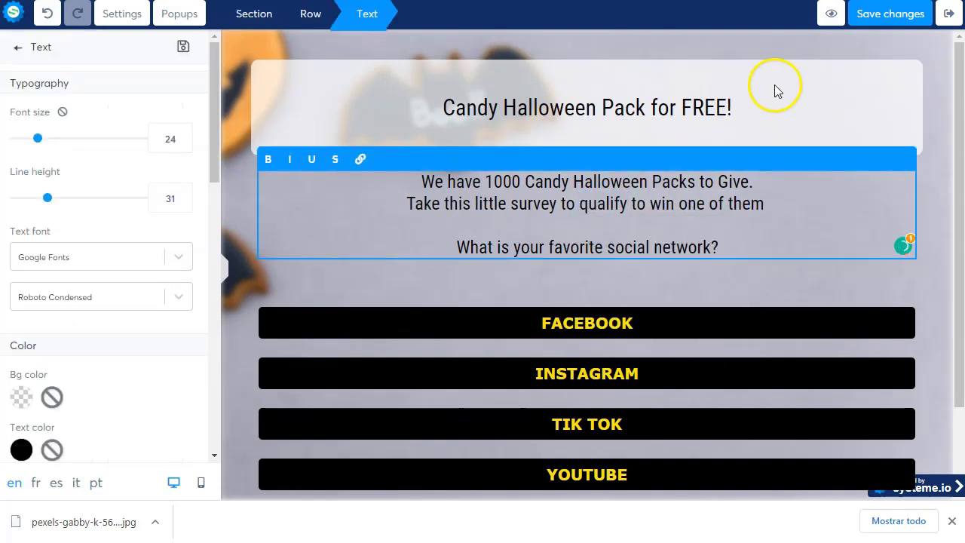
{"action": "left_click", "coordinate": [859, 43]}
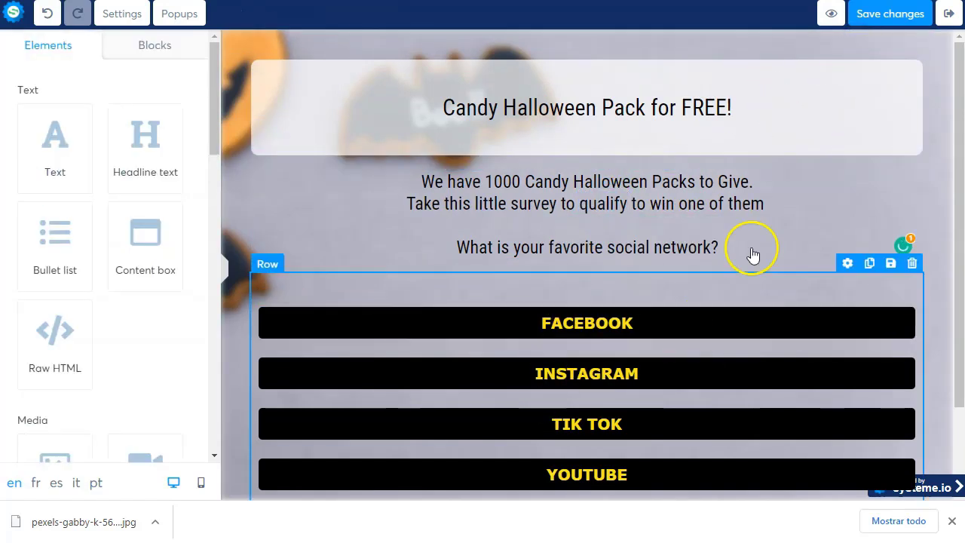
{"action": "left_click", "coordinate": [873, 15]}
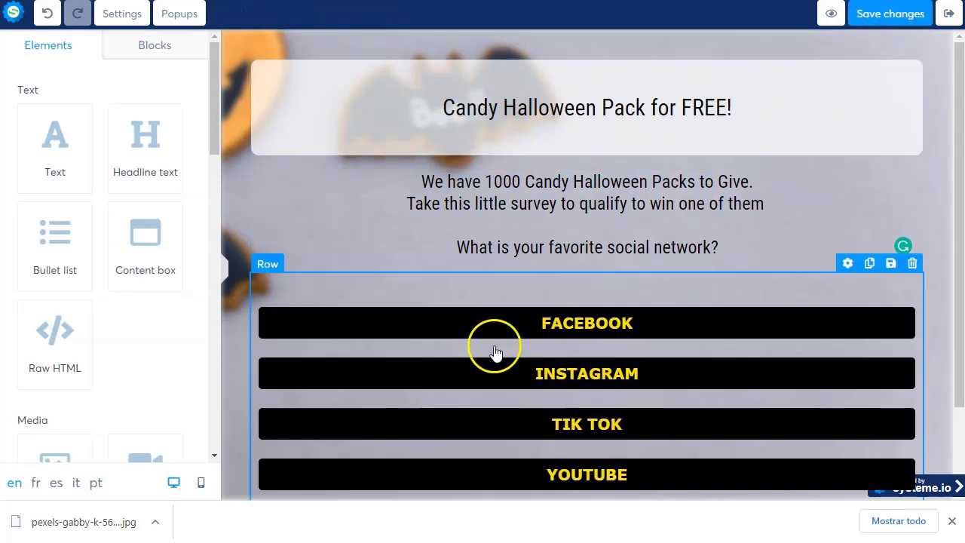
{"action": "left_click", "coordinate": [951, 17]}
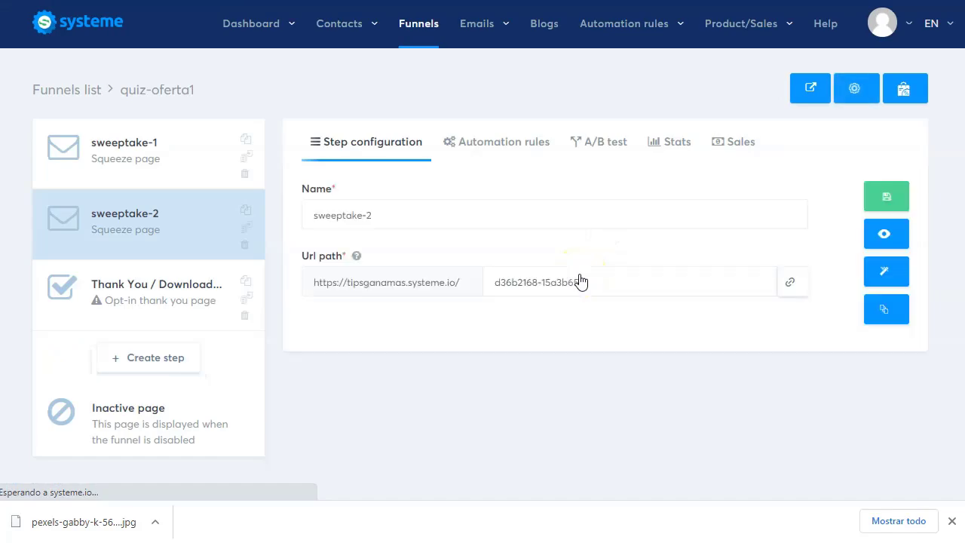
Step: Copy the sweeptake-2 step's URL and open the sweeptake-1 page for editing
{"action": "left_click", "coordinate": [790, 282]}
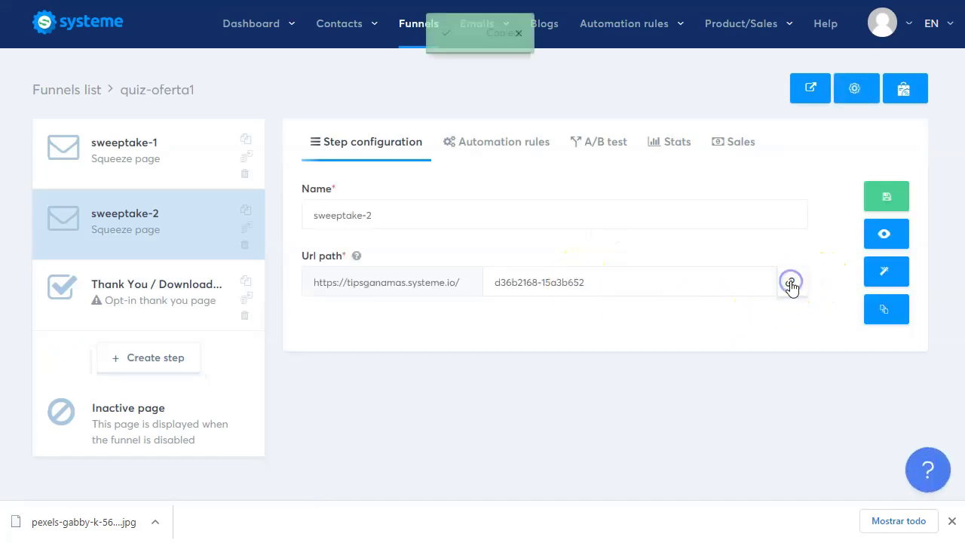
{"action": "left_click", "coordinate": [140, 153]}
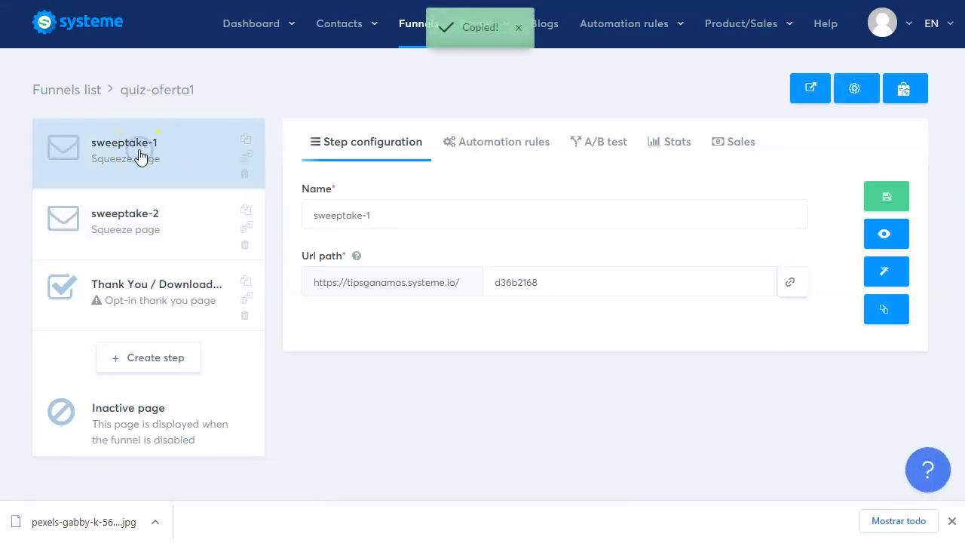
{"action": "left_click", "coordinate": [888, 280]}
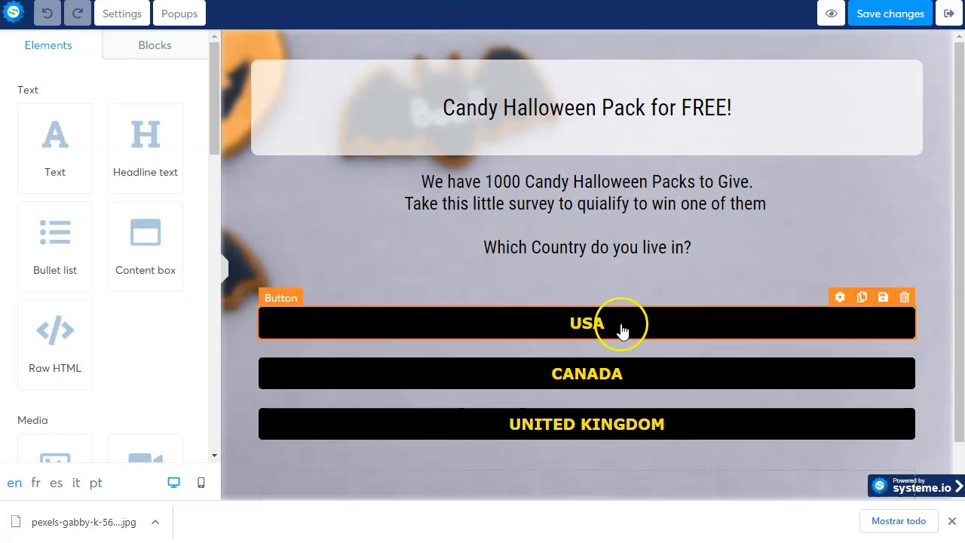
Step: Paste the copied sweeptake-2 URL as the USA button's link, save the page and exit the editor
{"action": "left_click", "coordinate": [840, 300]}
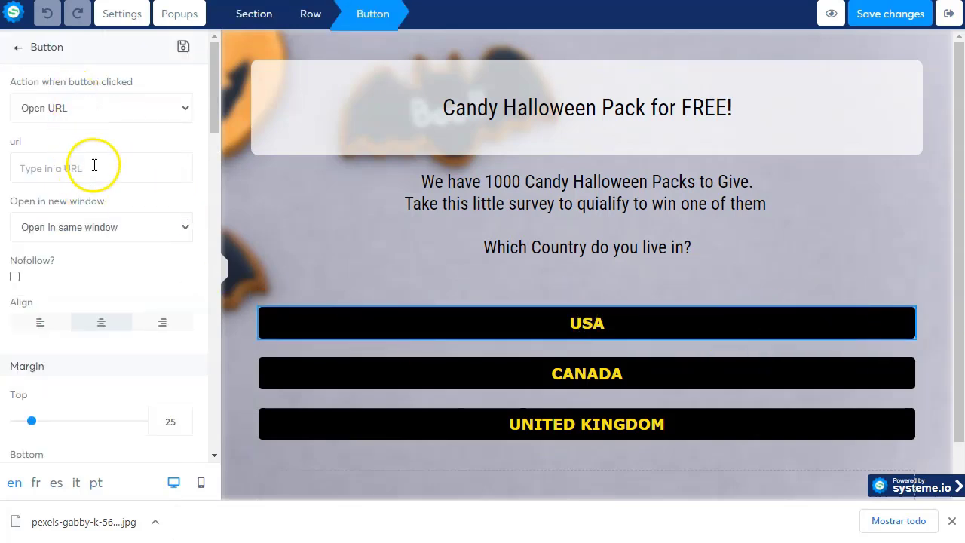
{"action": "key", "text": "ctrl+v"}
{"action": "left_click", "coordinate": [268, 205]}
{"action": "left_click", "coordinate": [903, 21]}
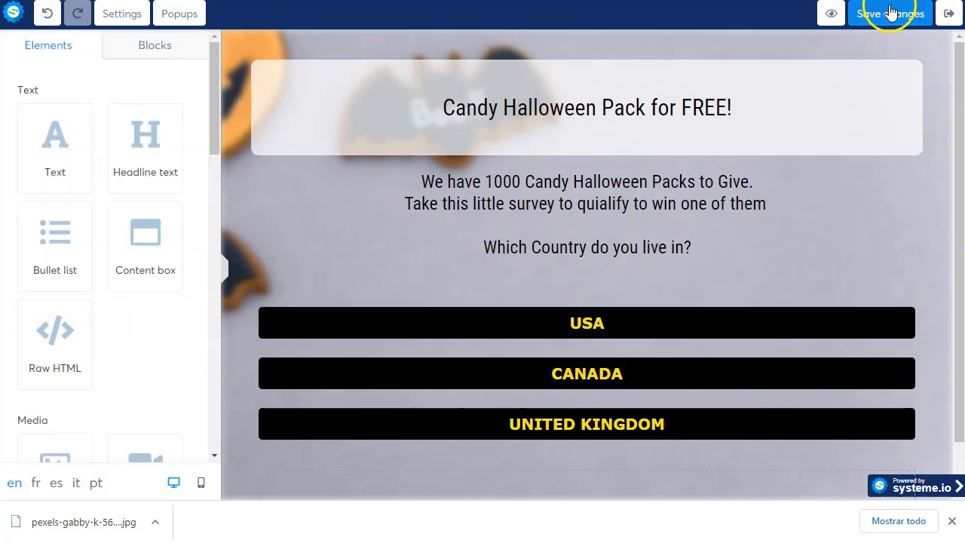
{"action": "left_click", "coordinate": [946, 17]}
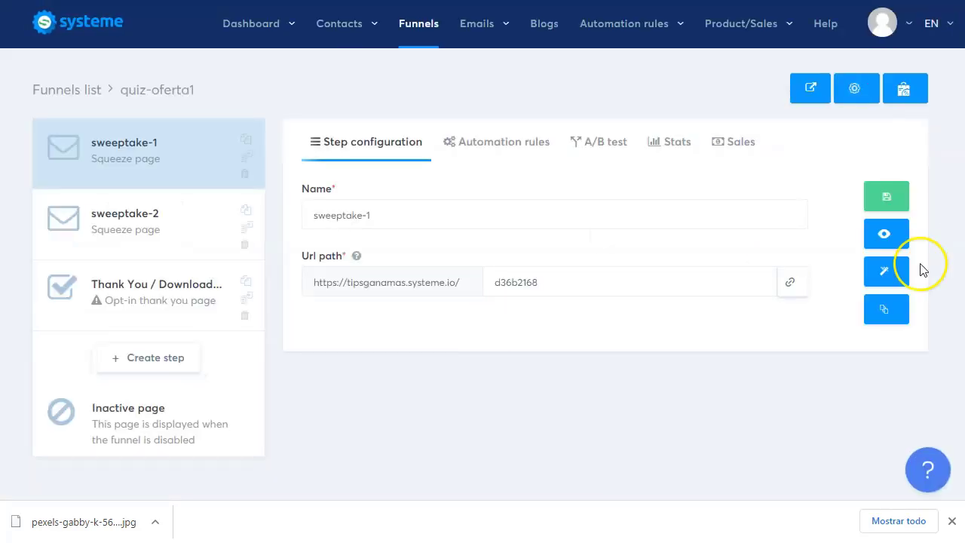
Step: Preview the sweeptake-1 page, test its USA answer and close the preview
{"action": "left_click", "coordinate": [890, 234]}
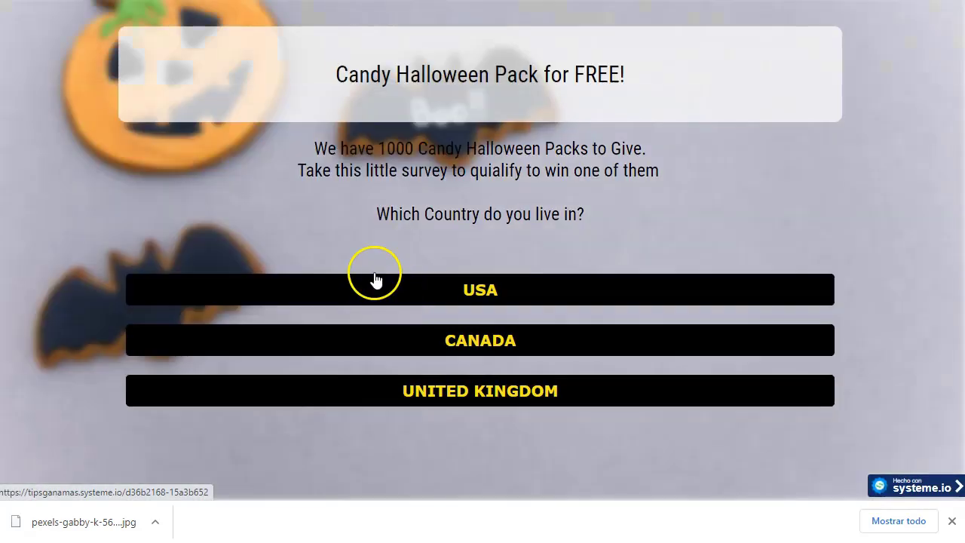
{"action": "left_click", "coordinate": [376, 280]}
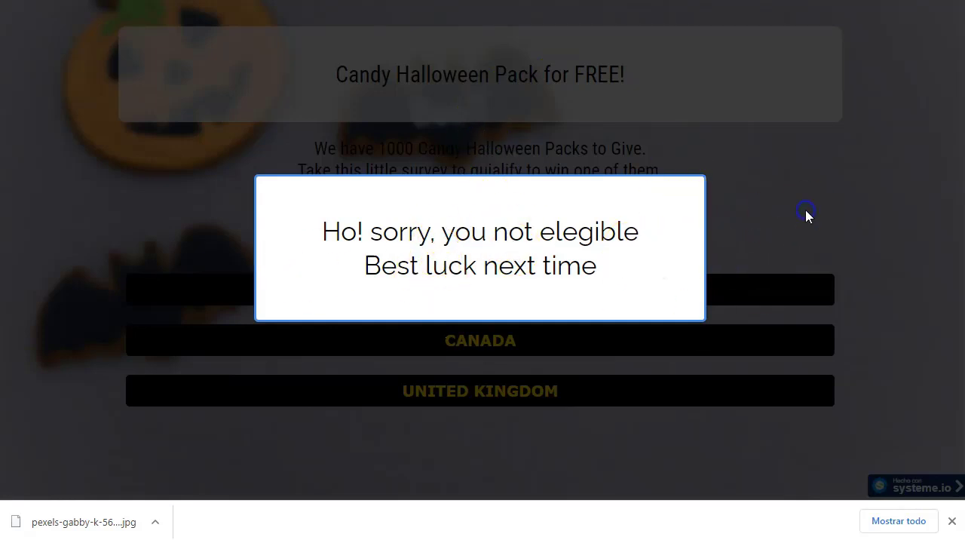
{"action": "key", "text": "ctrl+w"}
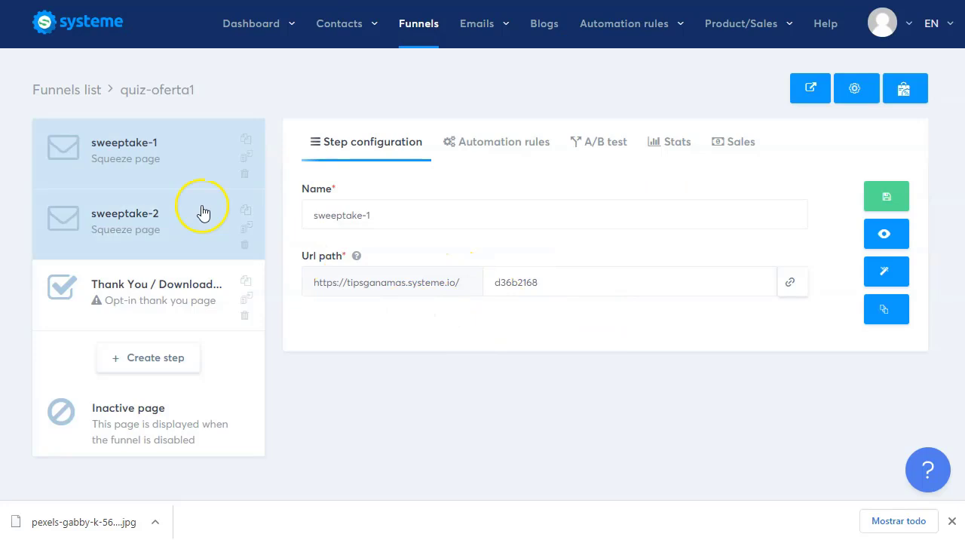
Step: Reopen sweeptake-1 for editing, check the CANADA button's action and open the settings of Popup №1
{"action": "left_click", "coordinate": [884, 271]}
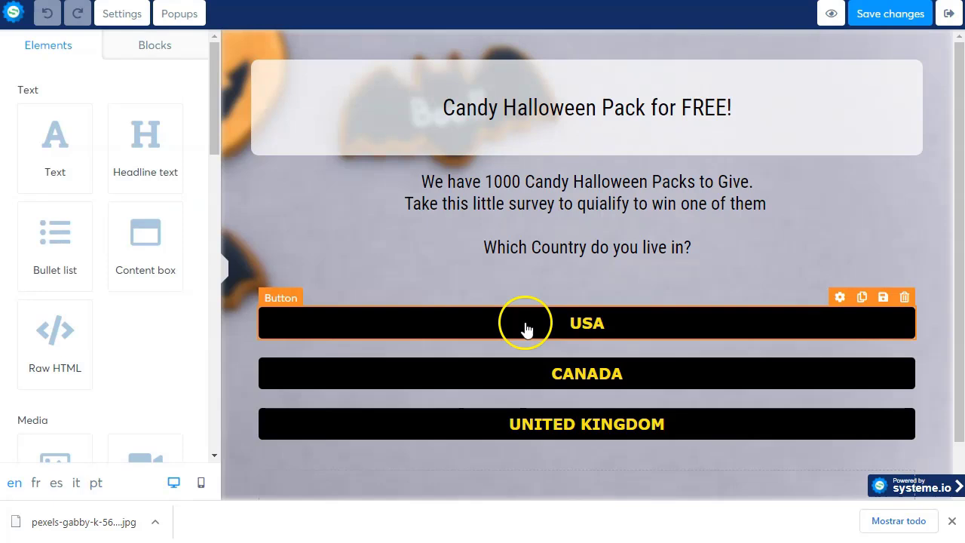
{"action": "left_click", "coordinate": [546, 372]}
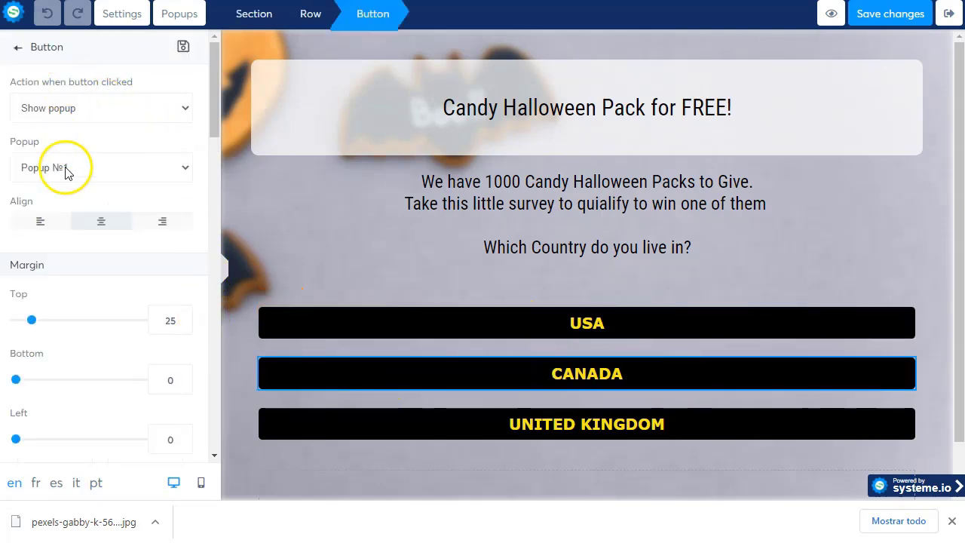
{"action": "left_click", "coordinate": [181, 12]}
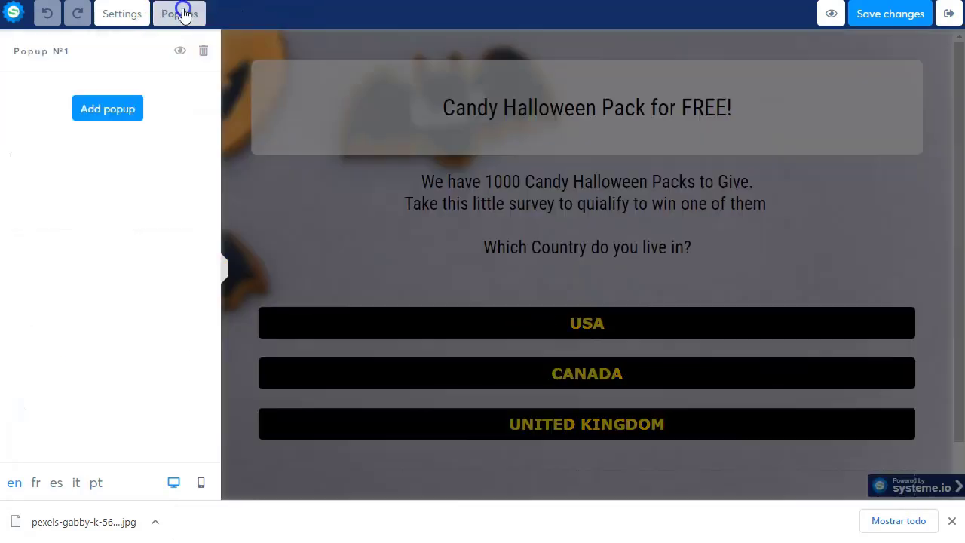
{"action": "left_click", "coordinate": [179, 51]}
{"action": "mouse_move", "coordinate": [733, 225]}
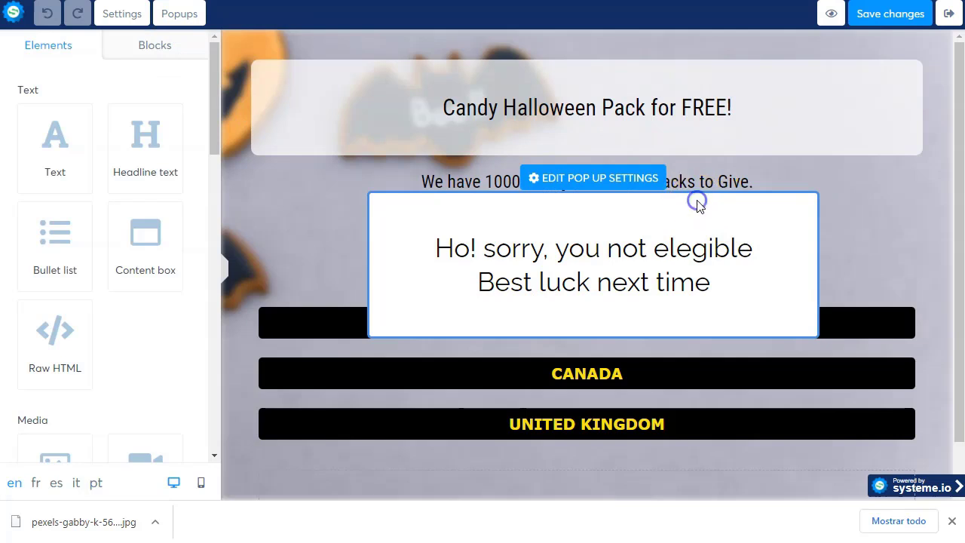
{"action": "left_click", "coordinate": [589, 179]}
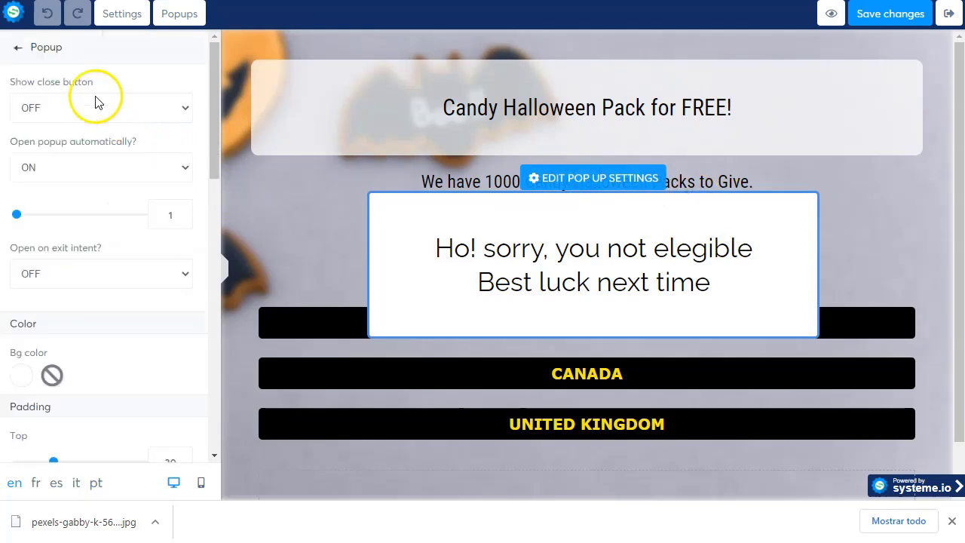
Step: Set the popup's automatic opening to OFF
{"action": "left_click", "coordinate": [59, 110]}
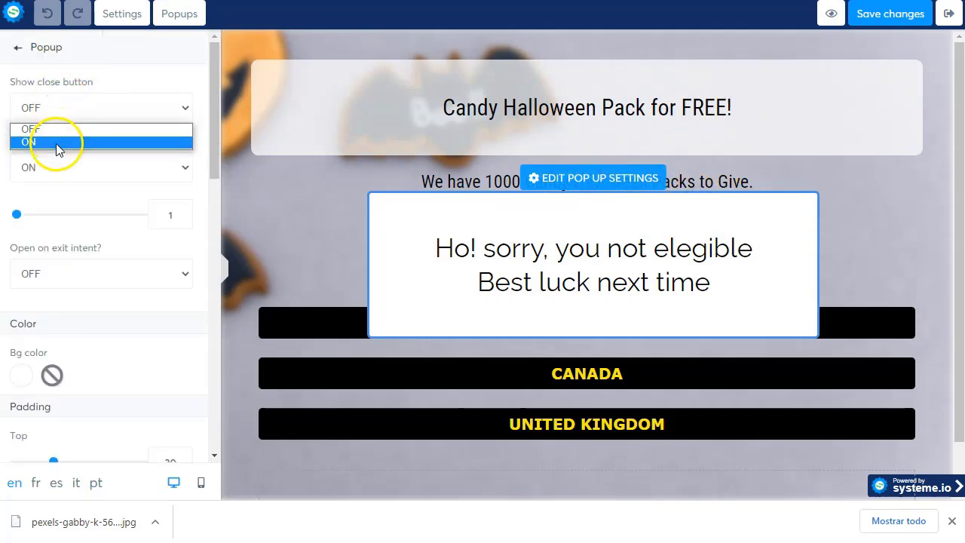
{"action": "left_click", "coordinate": [128, 73]}
{"action": "left_click", "coordinate": [103, 169]}
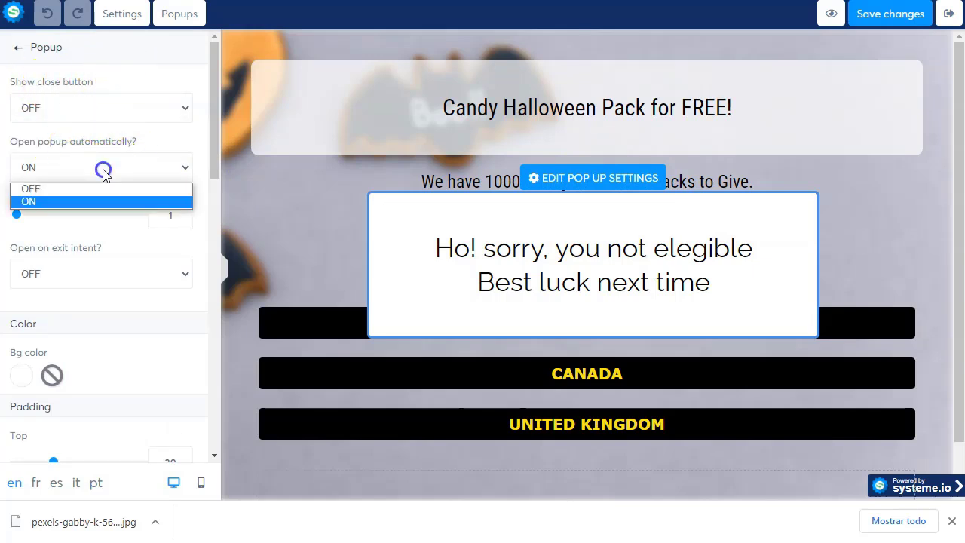
{"action": "left_click", "coordinate": [76, 190]}
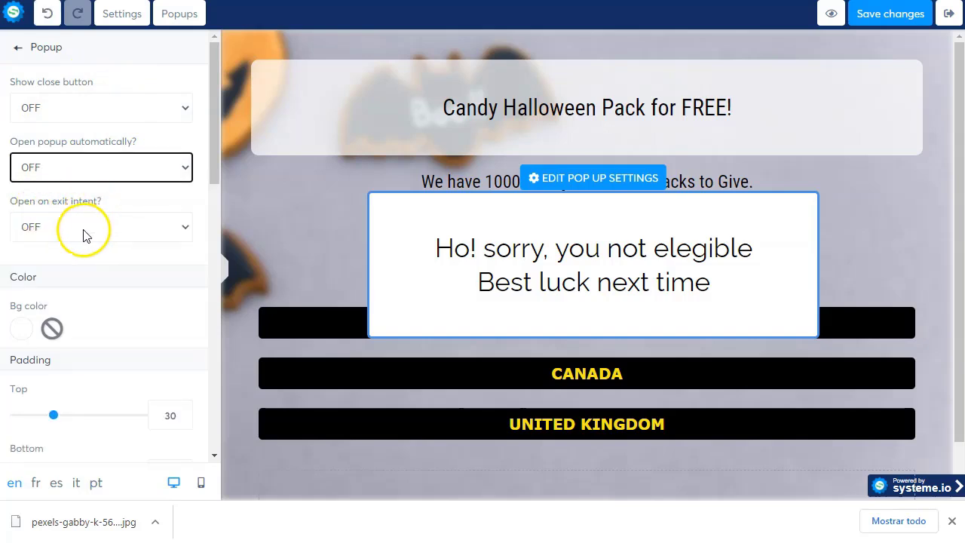
Step: Set the popup's close button to ON, save the sweeptake-1 page and exit the editor
{"action": "scroll", "coordinate": [75, 358], "scroll_direction": "down", "scroll_amount": 3}
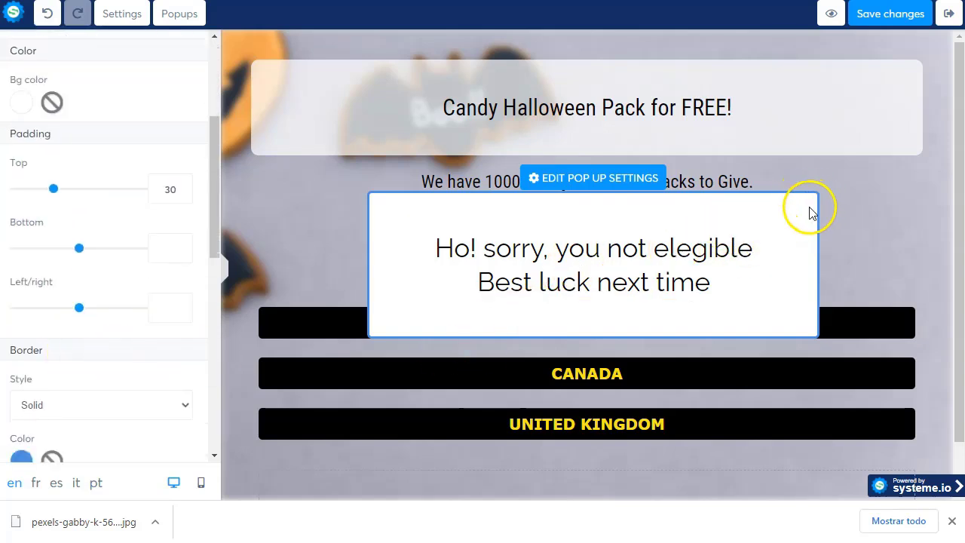
{"action": "scroll", "coordinate": [97, 328], "scroll_direction": "down", "scroll_amount": 1}
{"action": "scroll", "coordinate": [96, 327], "scroll_direction": "up", "scroll_amount": 5}
{"action": "left_click", "coordinate": [75, 108]}
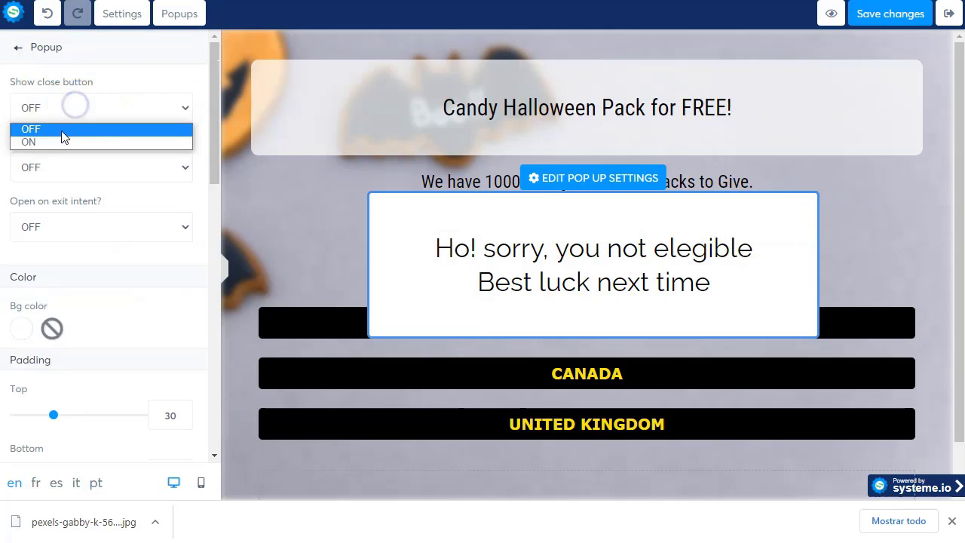
{"action": "left_click", "coordinate": [62, 141]}
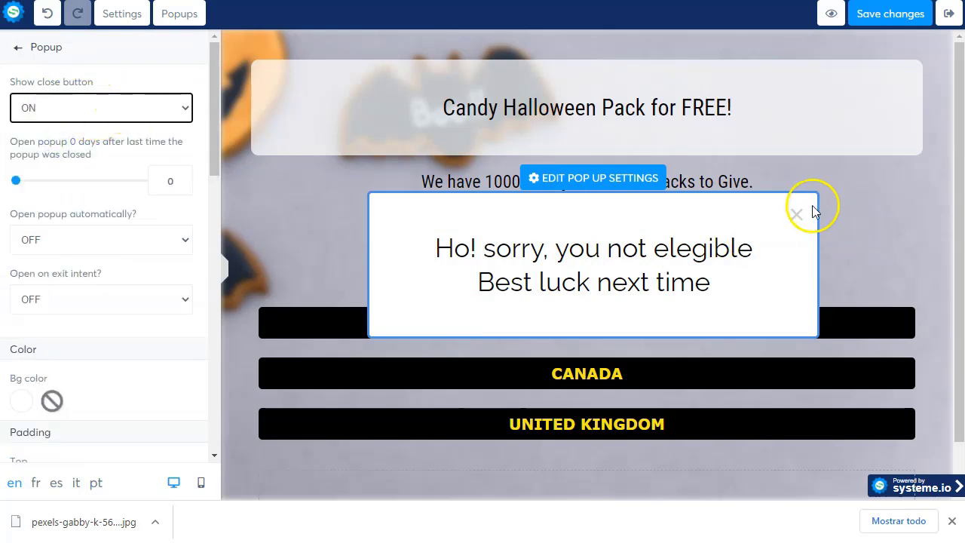
{"action": "left_click", "coordinate": [875, 15]}
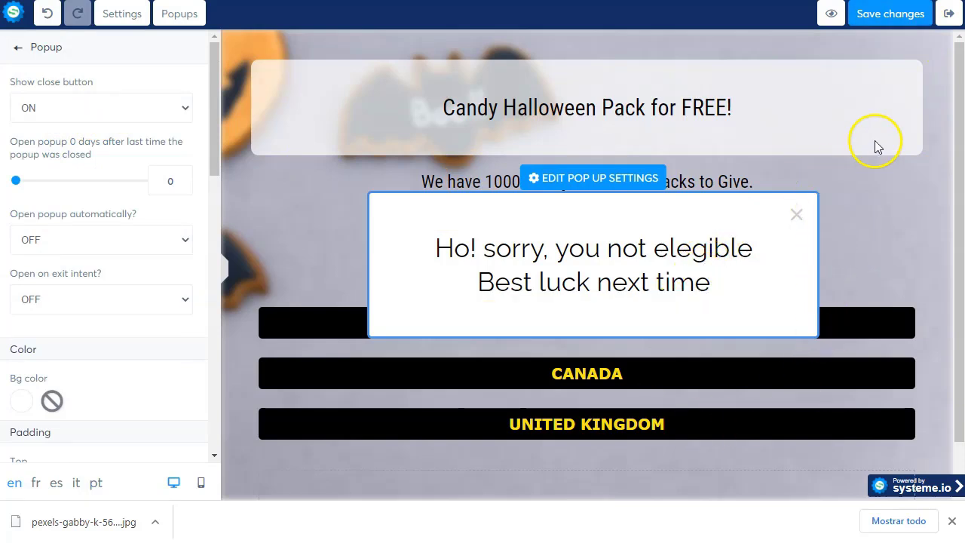
{"action": "left_click", "coordinate": [873, 226]}
{"action": "left_click", "coordinate": [882, 15]}
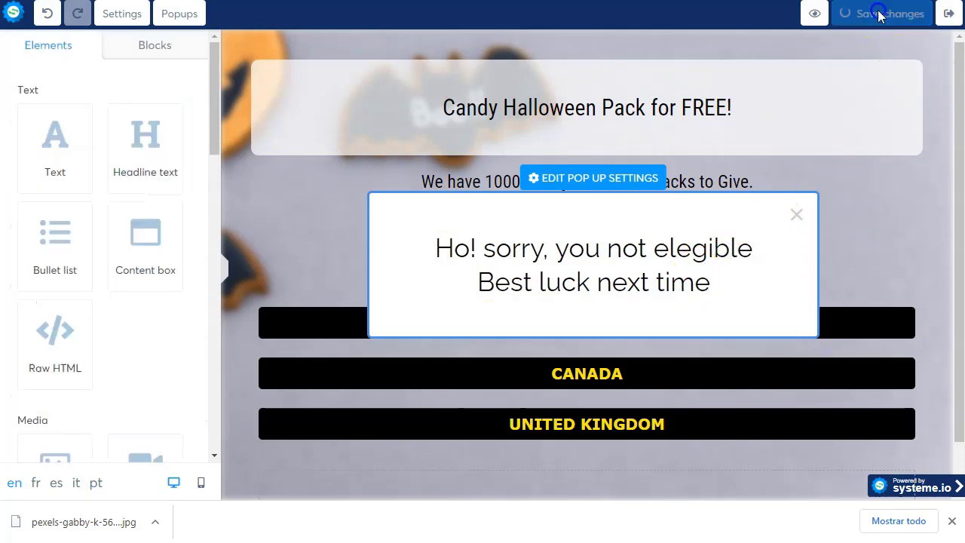
{"action": "left_click", "coordinate": [944, 15]}
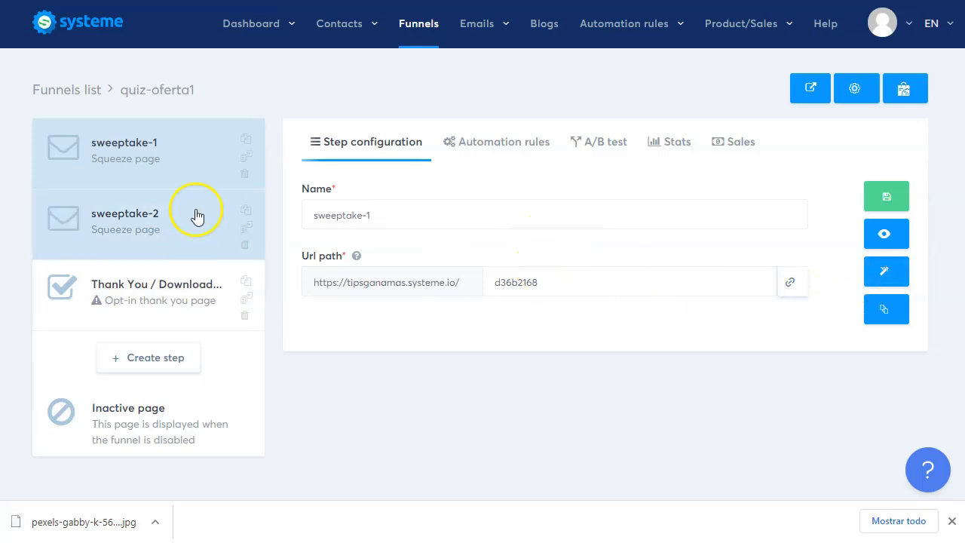
Step: Delete Popup №1 from the sweeptake-2 page, save the page and exit the editor
{"action": "left_click", "coordinate": [137, 234]}
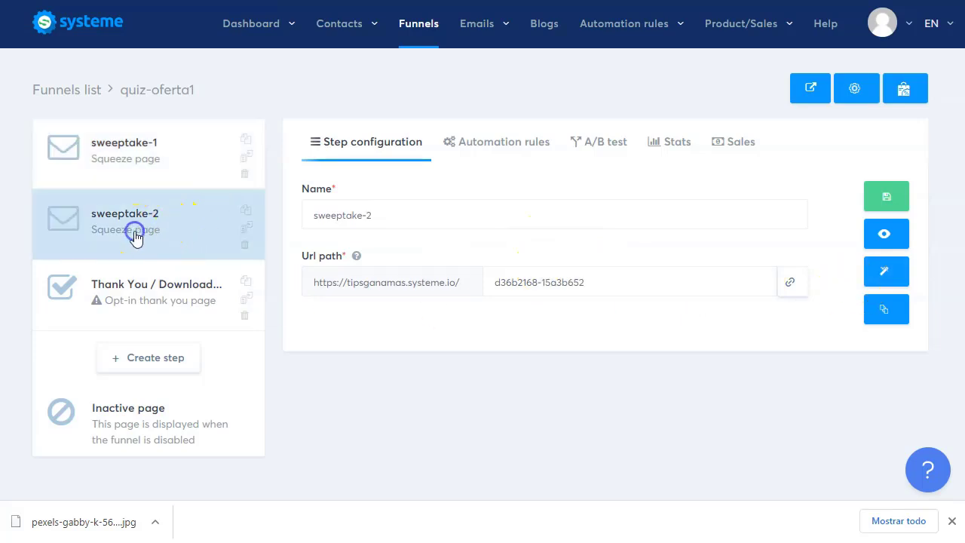
{"action": "left_click", "coordinate": [881, 276]}
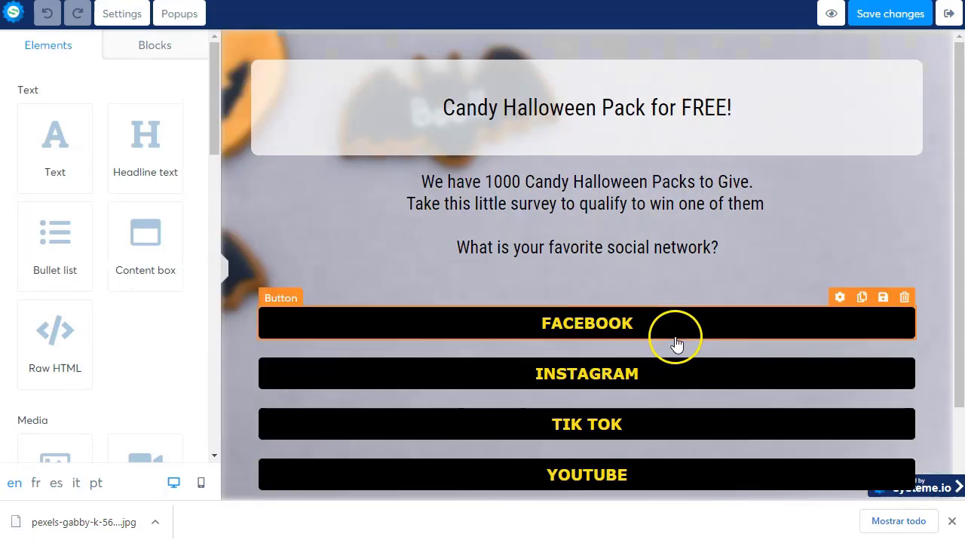
{"action": "left_click", "coordinate": [179, 14]}
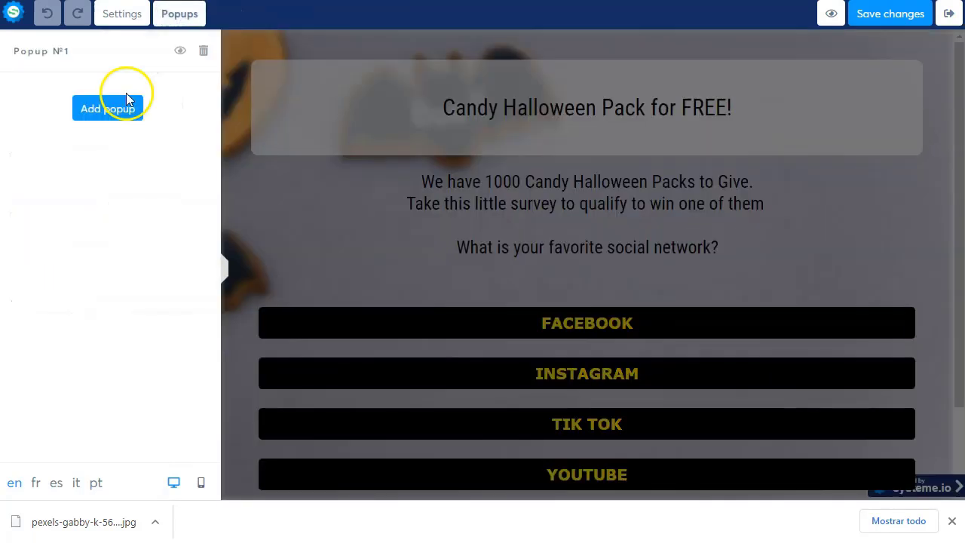
{"action": "left_click", "coordinate": [203, 53]}
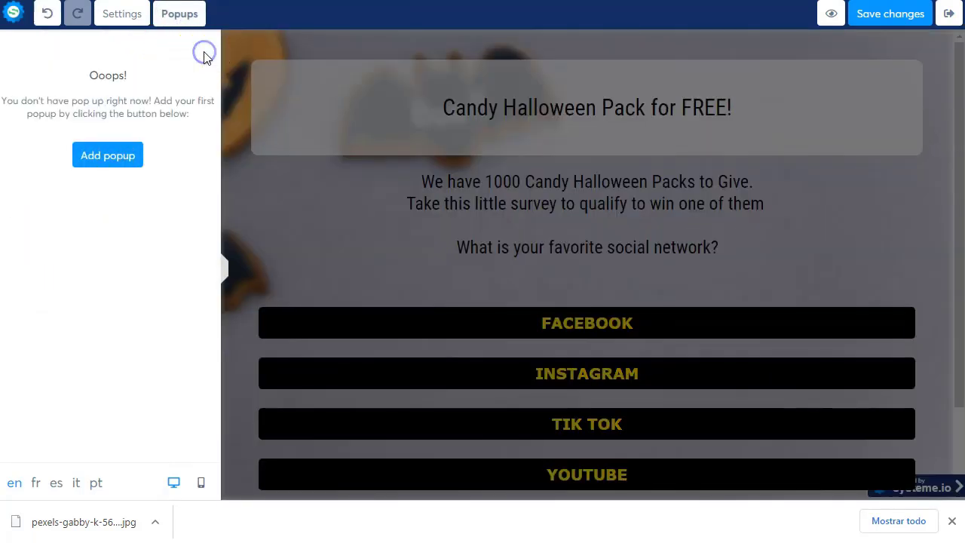
{"action": "left_click", "coordinate": [335, 201]}
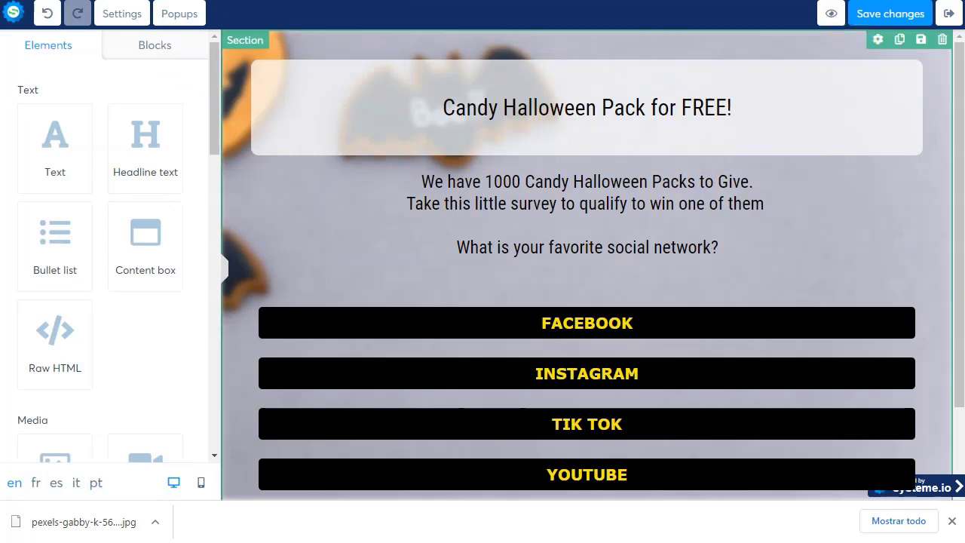
{"action": "left_click", "coordinate": [883, 17]}
{"action": "left_click", "coordinate": [947, 23]}
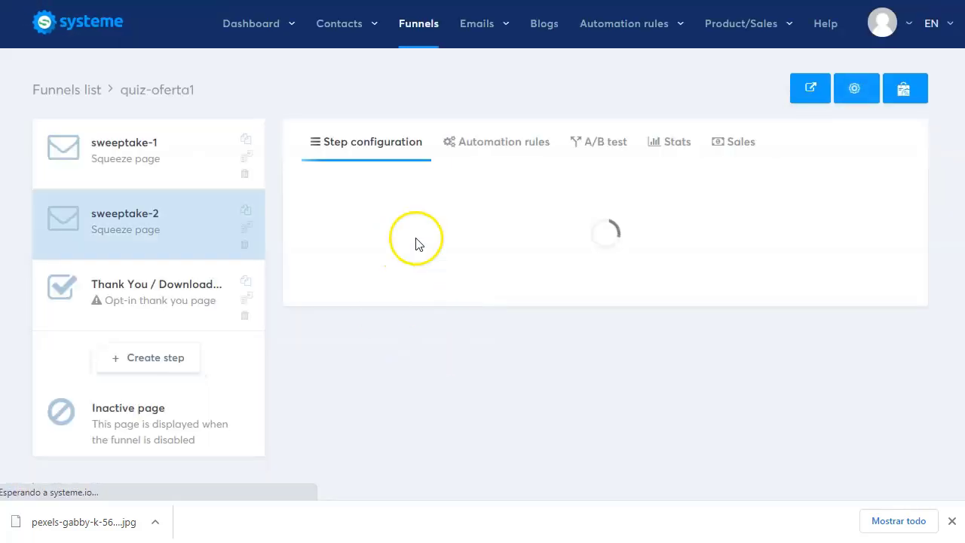
Step: Open the preview of the sweeptake-1 page to check the country question
{"action": "left_click", "coordinate": [122, 160]}
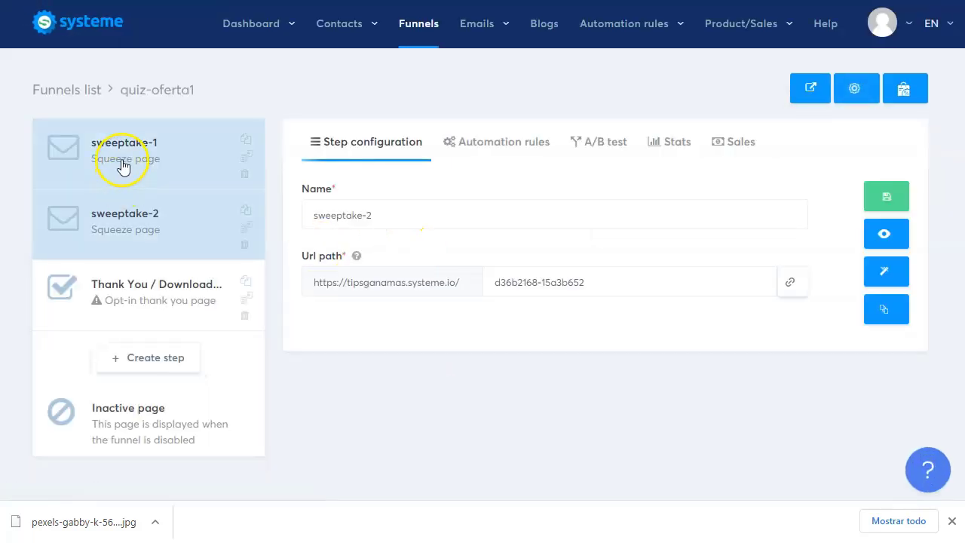
{"action": "left_click", "coordinate": [884, 234]}
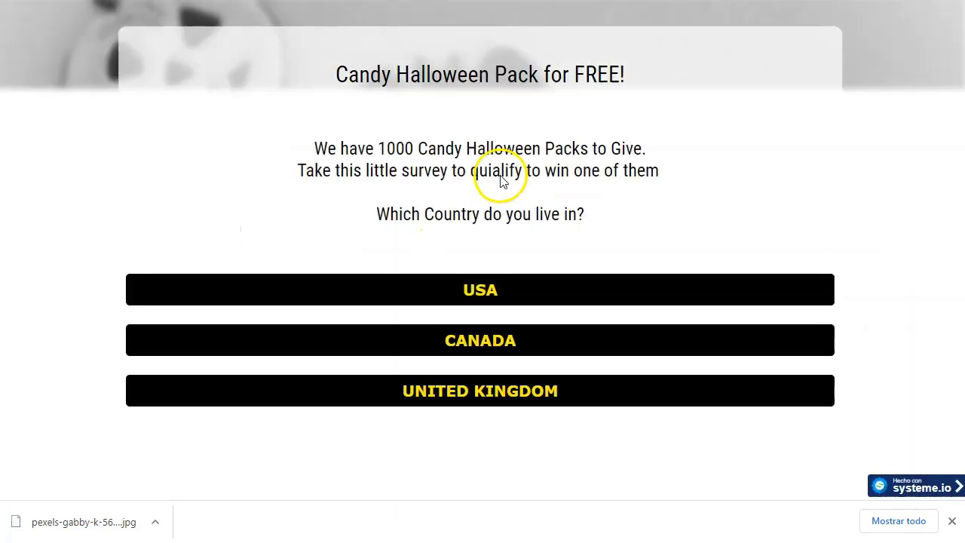